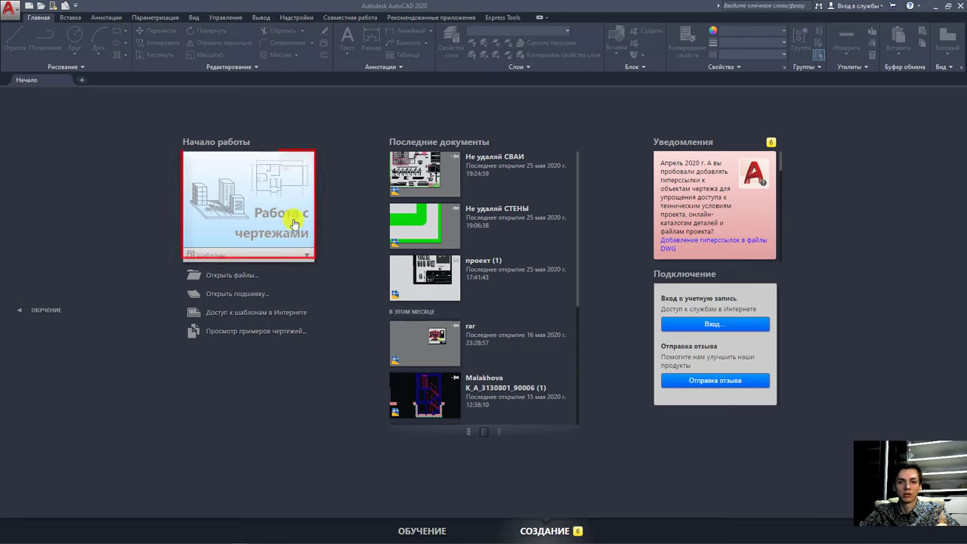
# Create a new blank drawing, Чертеж1, using the Start Drawing tile on the Start tab.
pyautogui.click(303, 261)
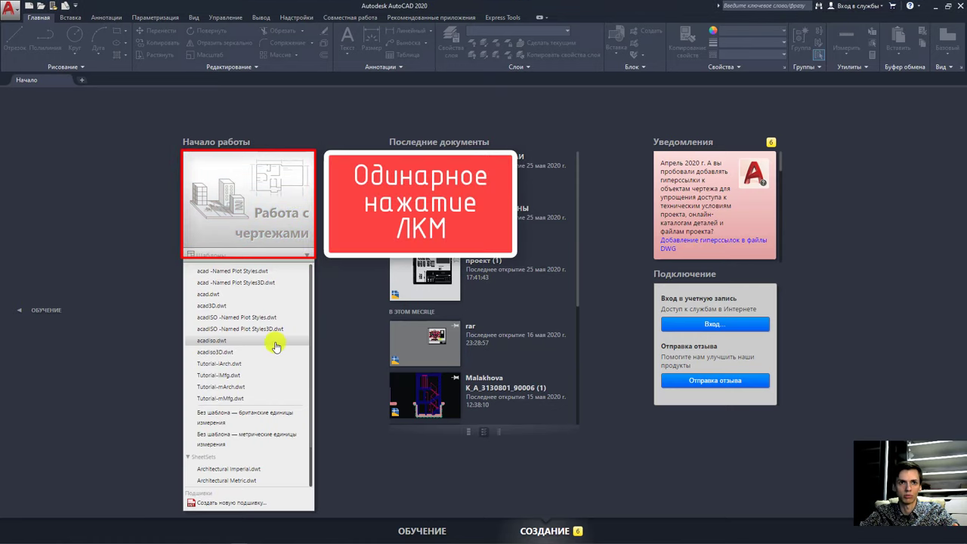
pyautogui.click(305, 253)
pyautogui.click(305, 225)
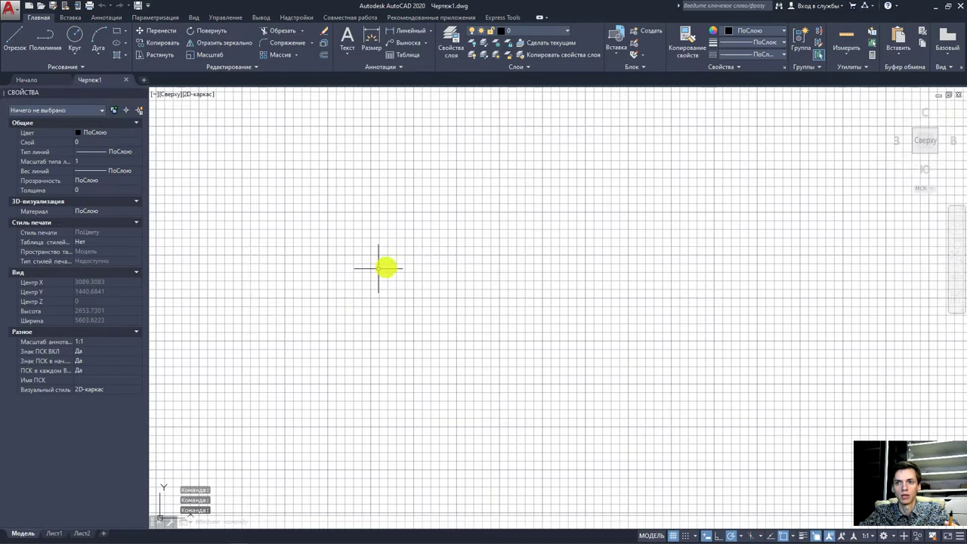
# Turn off the grid display using the status bar Grid toggle.
pyautogui.click(672, 535)
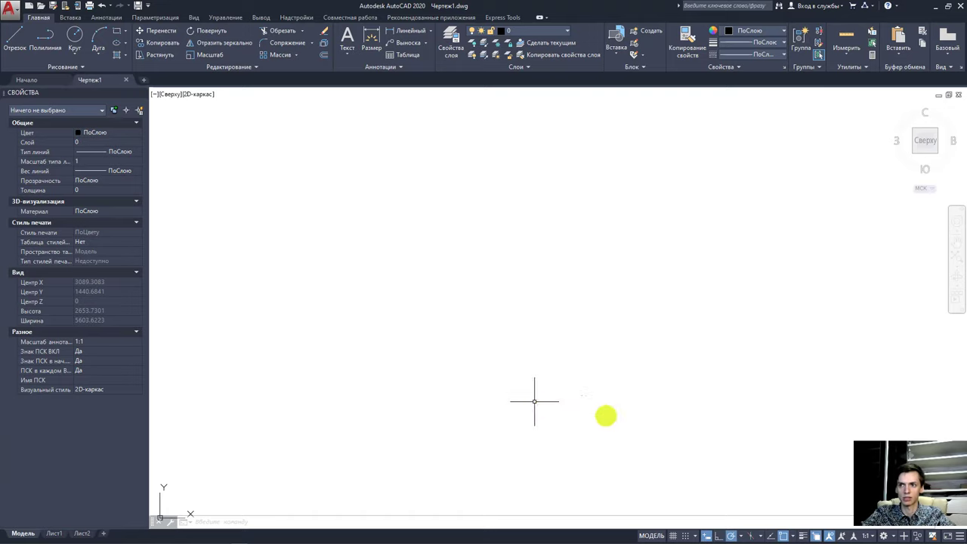
# Choose 1:100 from the status bar annotation scale list.
pyautogui.click(867, 536)
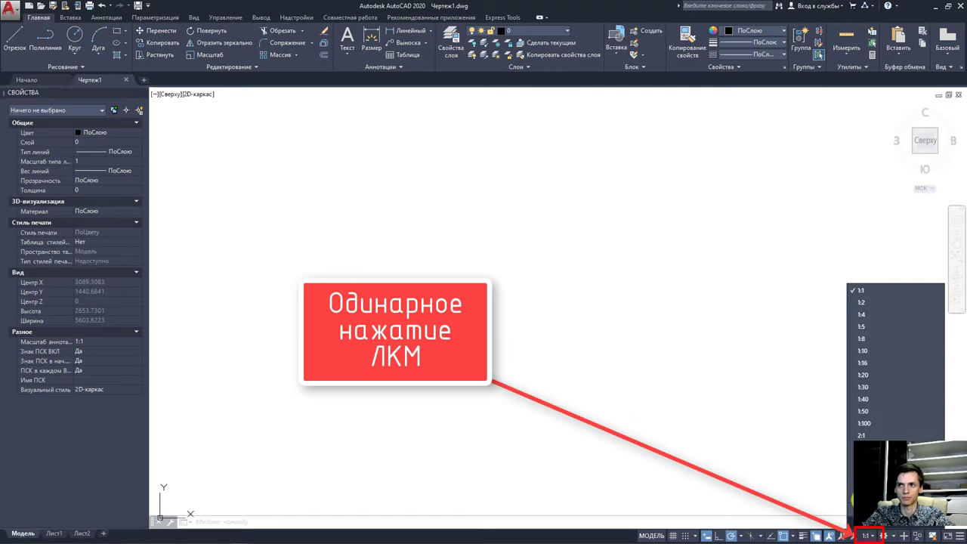
pyautogui.click(864, 423)
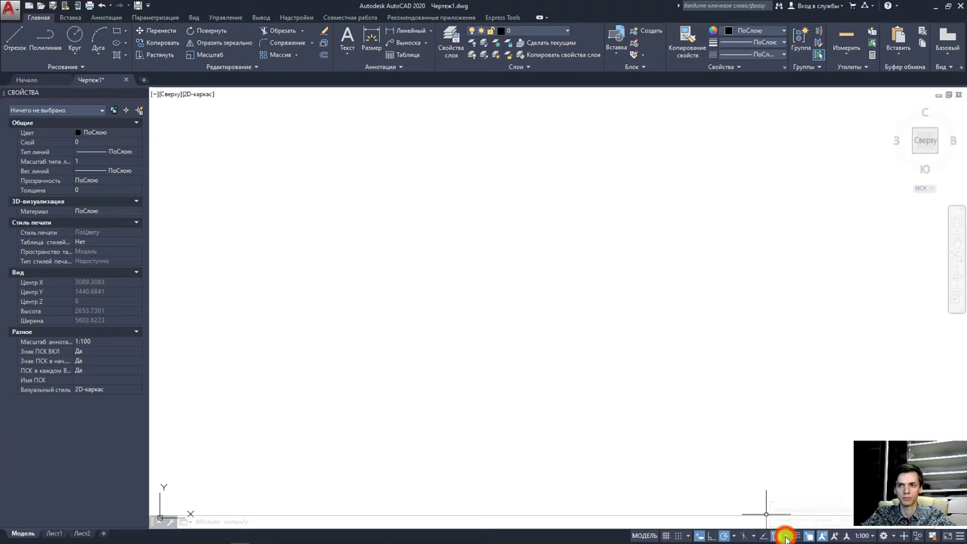
# Enable every object snap mode with Select All in Object Snap Settings.
pyautogui.click(786, 537)
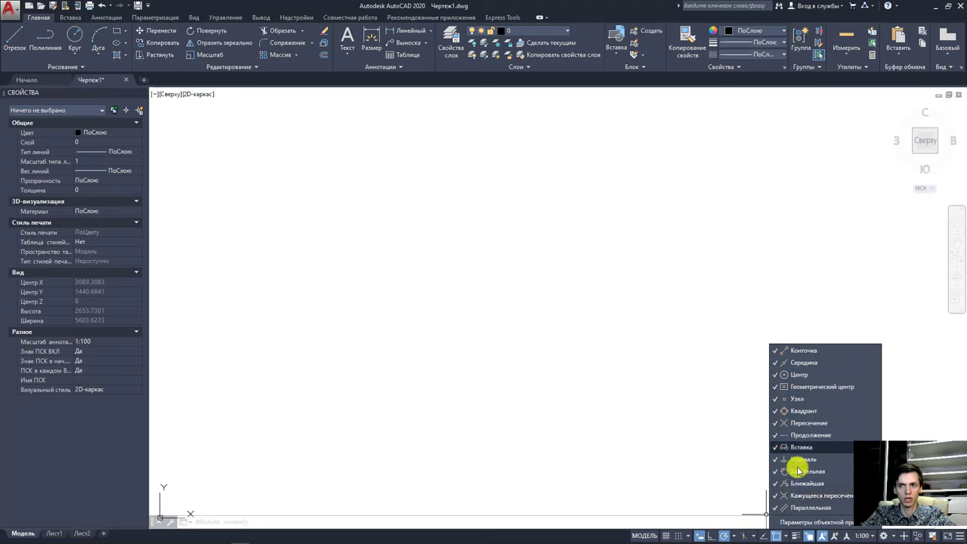
pyautogui.click(796, 525)
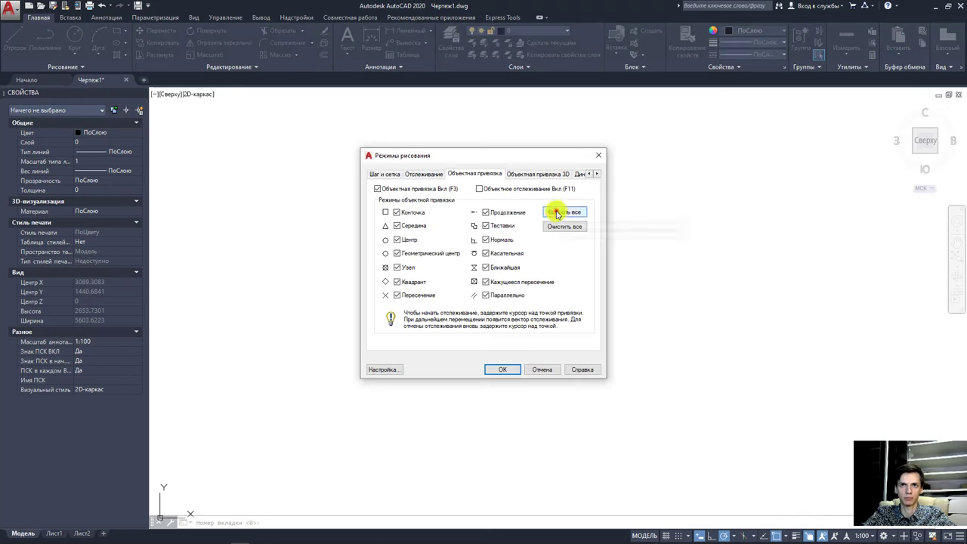
pyautogui.click(559, 213)
pyautogui.click(499, 372)
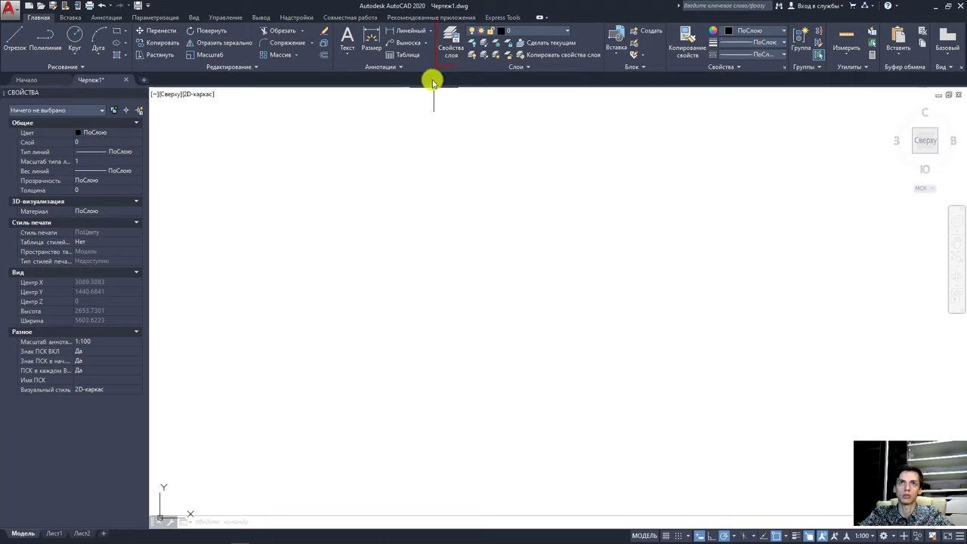
# Add a new layer named Оси and give it colour index 240.
pyautogui.click(450, 45)
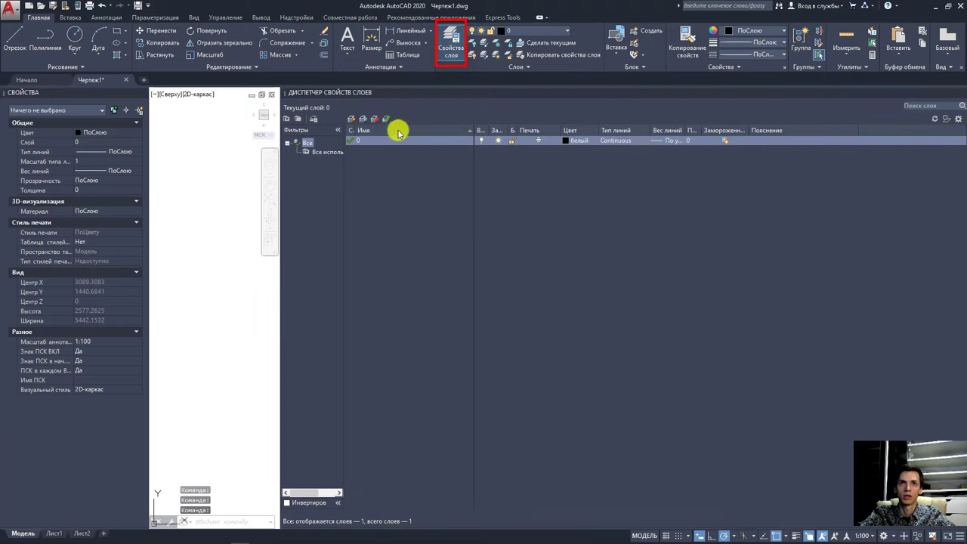
pyautogui.click(353, 119)
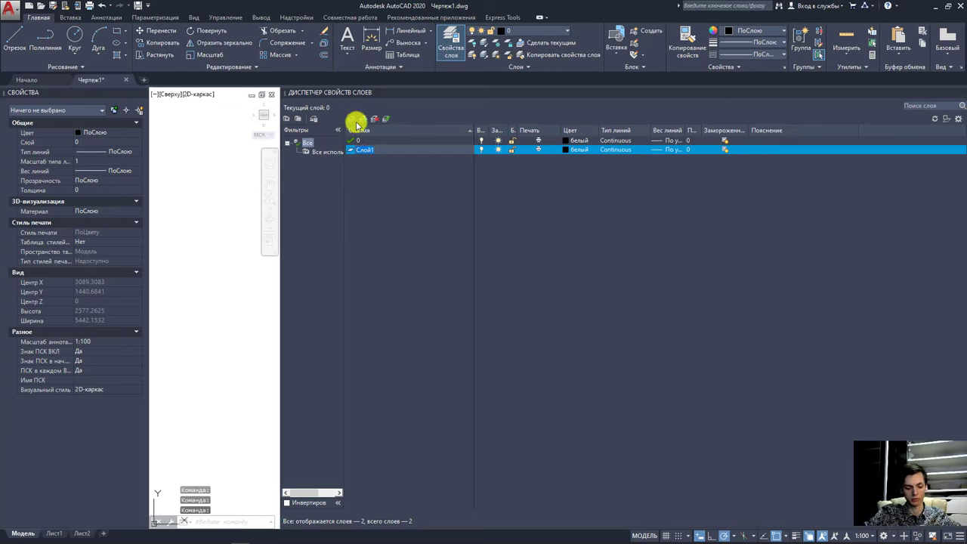
pyautogui.write('О')
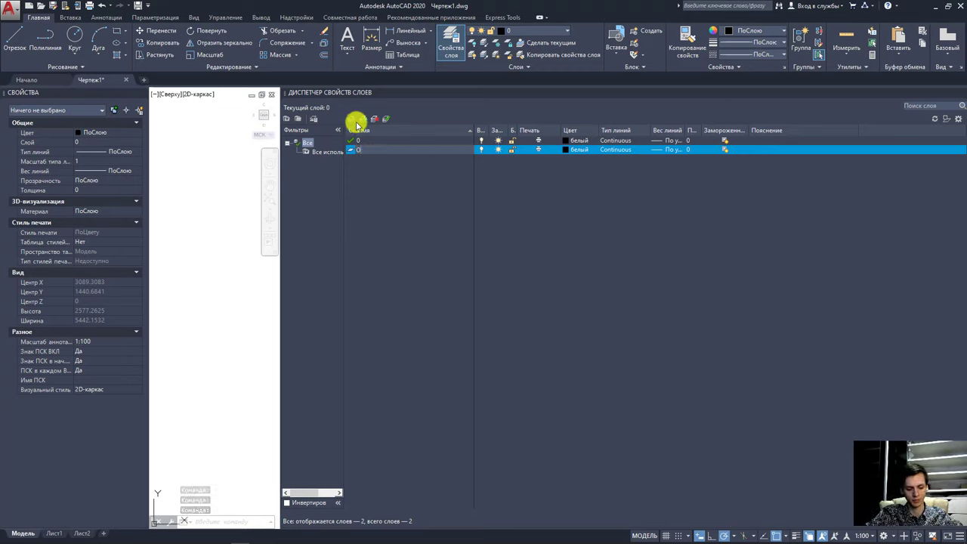
pyautogui.write('си')
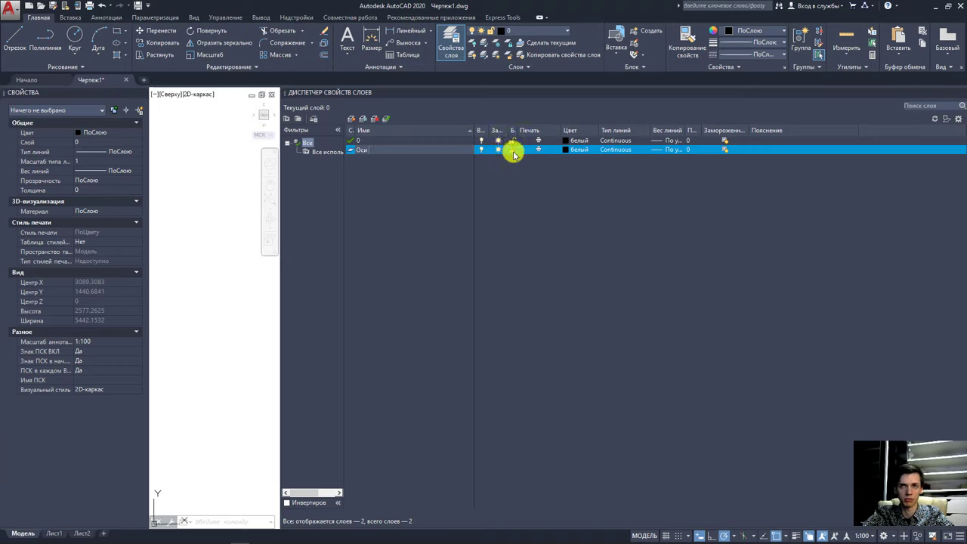
pyautogui.click(566, 151)
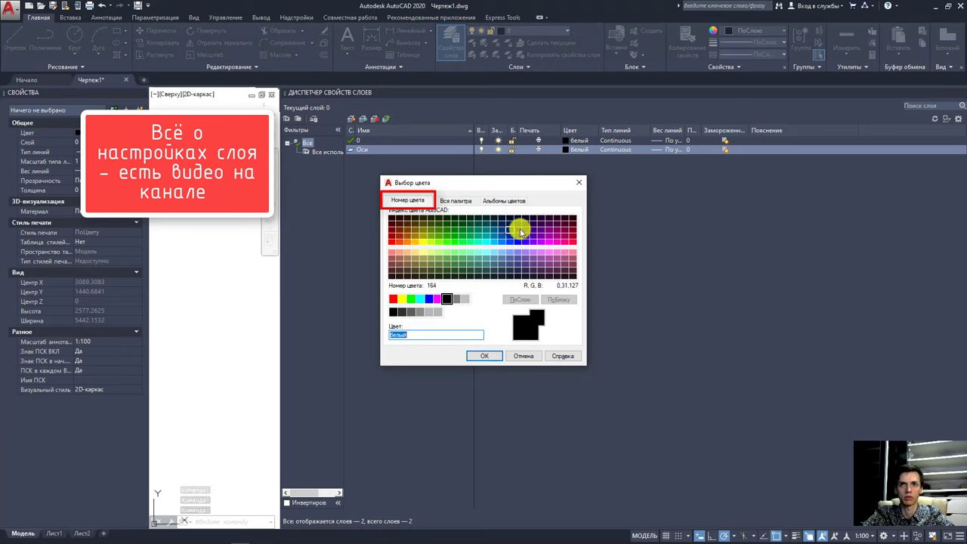
pyautogui.click(573, 241)
pyautogui.click(574, 243)
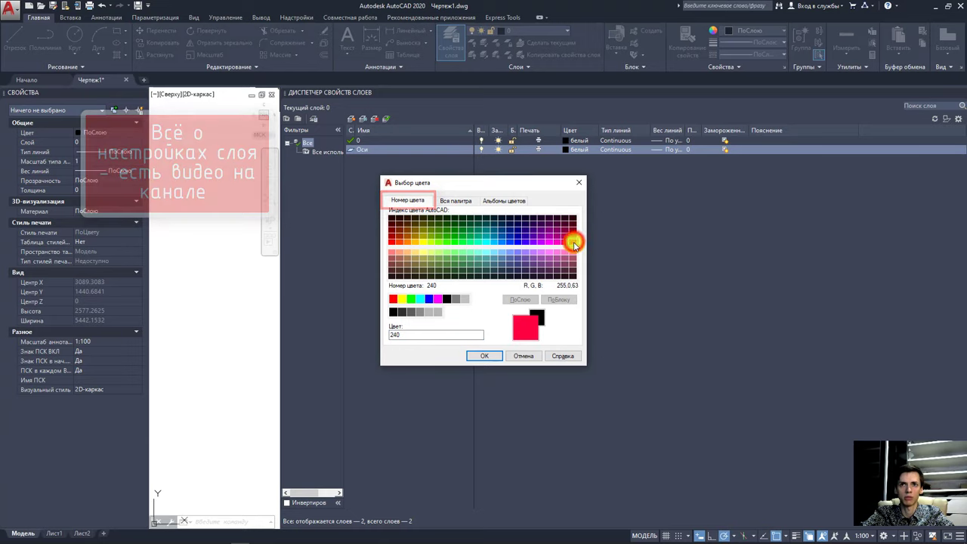
pyautogui.click(484, 356)
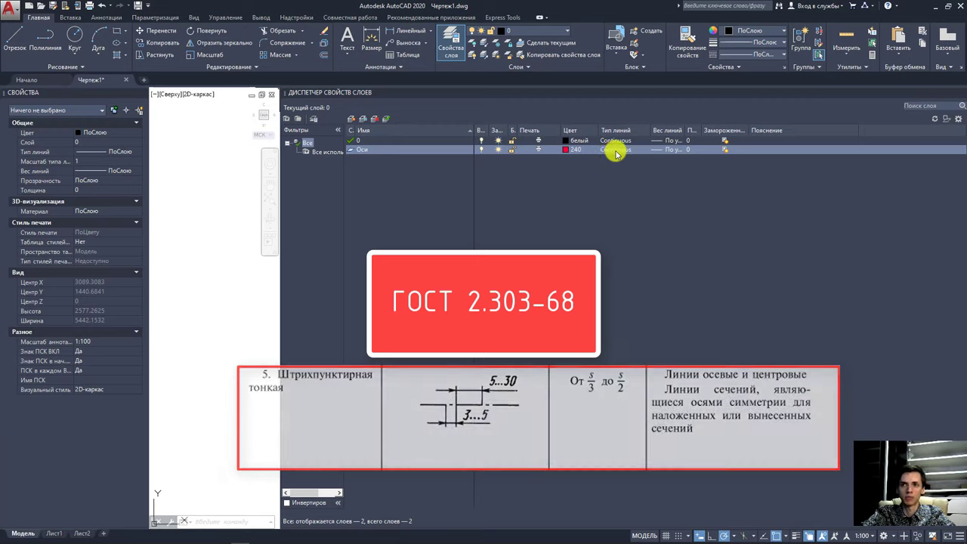
# Load ACAD_ISO10W100 from acadiso.lin and set it as the Оси layer's linetype.
pyautogui.click(616, 150)
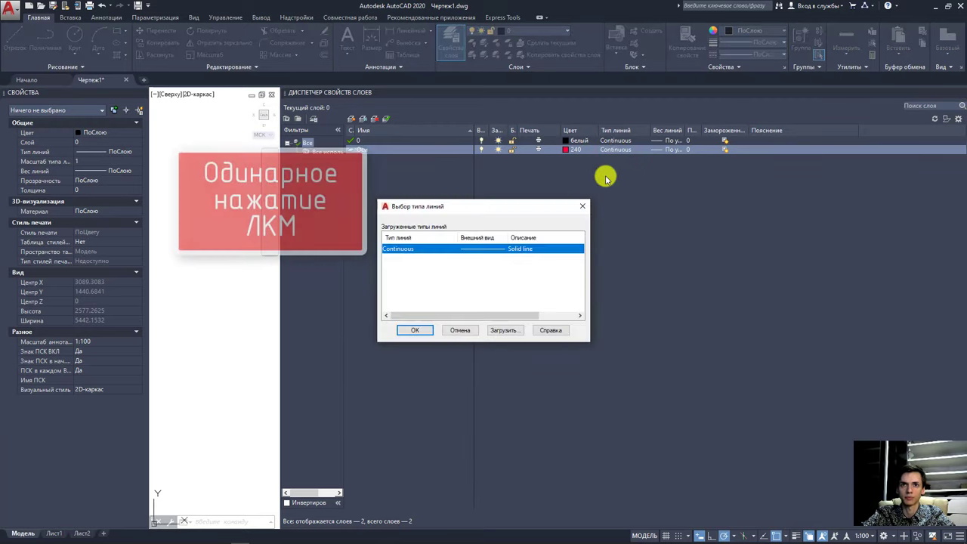
pyautogui.click(502, 333)
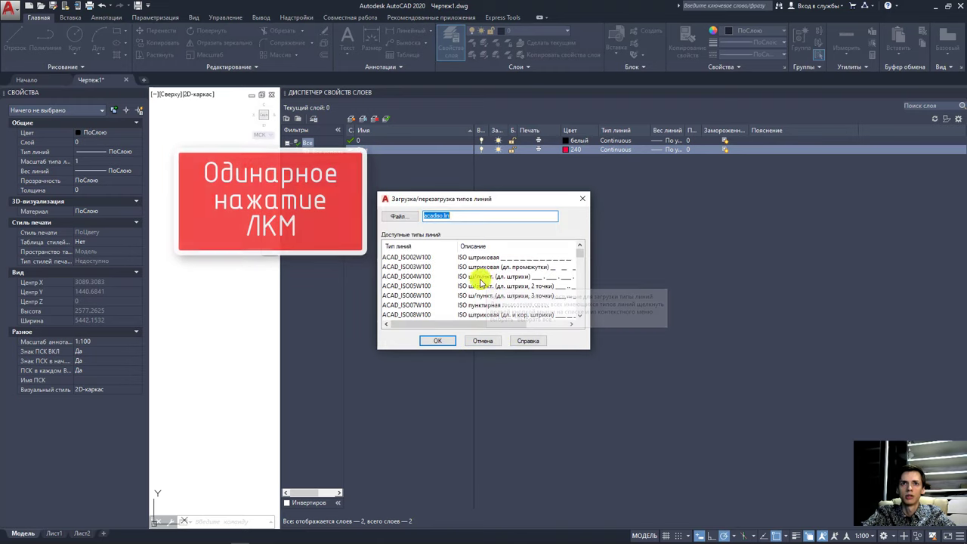
pyautogui.scroll(-1, 457, 295)
pyautogui.click(471, 306)
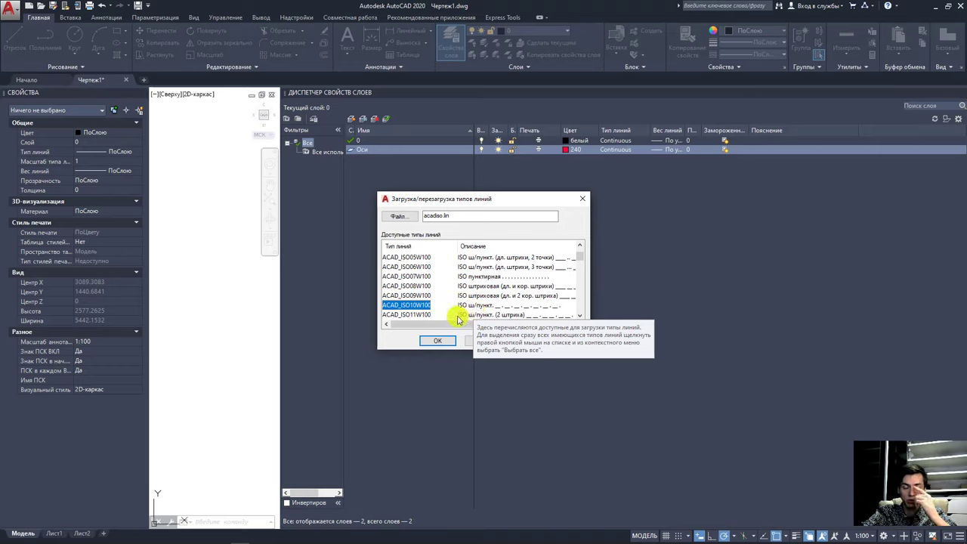
pyautogui.click(437, 339)
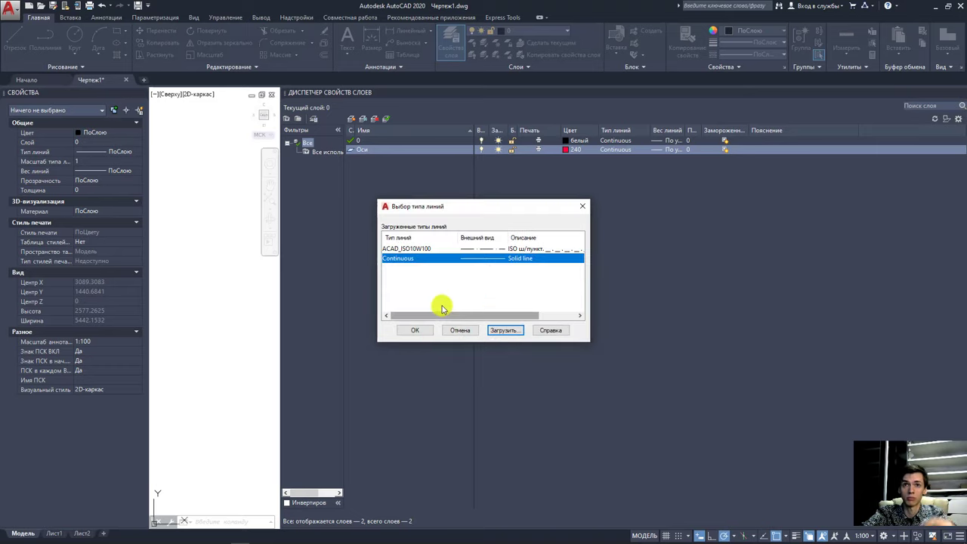
pyautogui.click(439, 249)
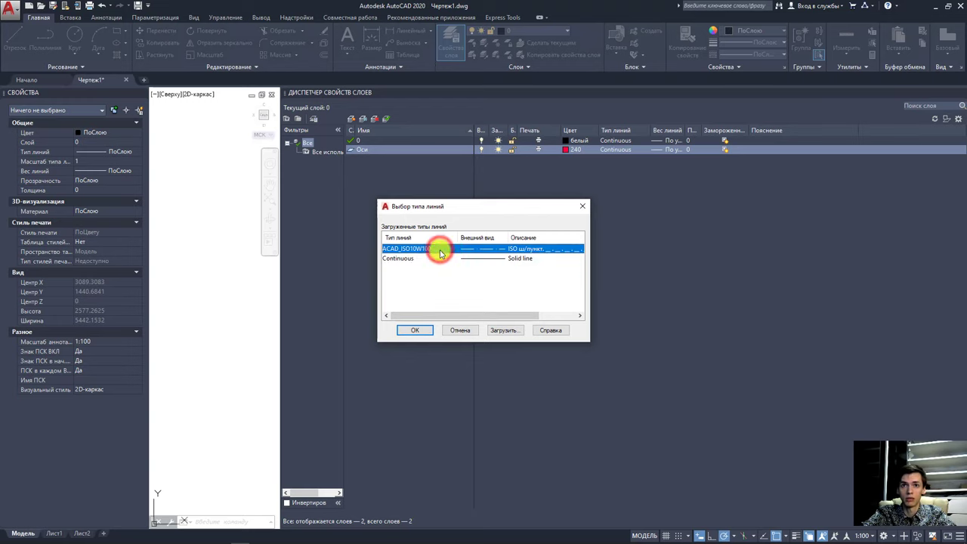
pyautogui.click(420, 330)
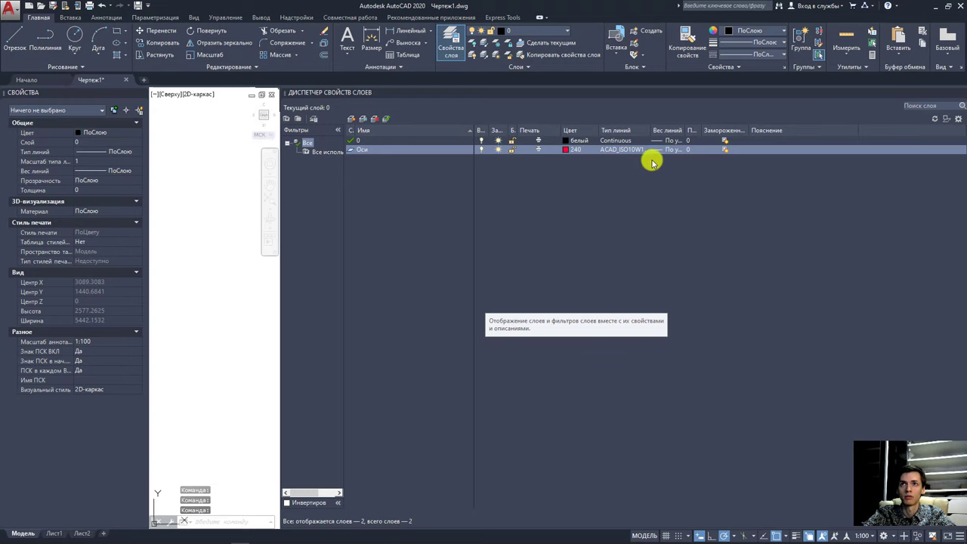
# Set the Оси layer's lineweight to 0.25 mm.
pyautogui.click(659, 150)
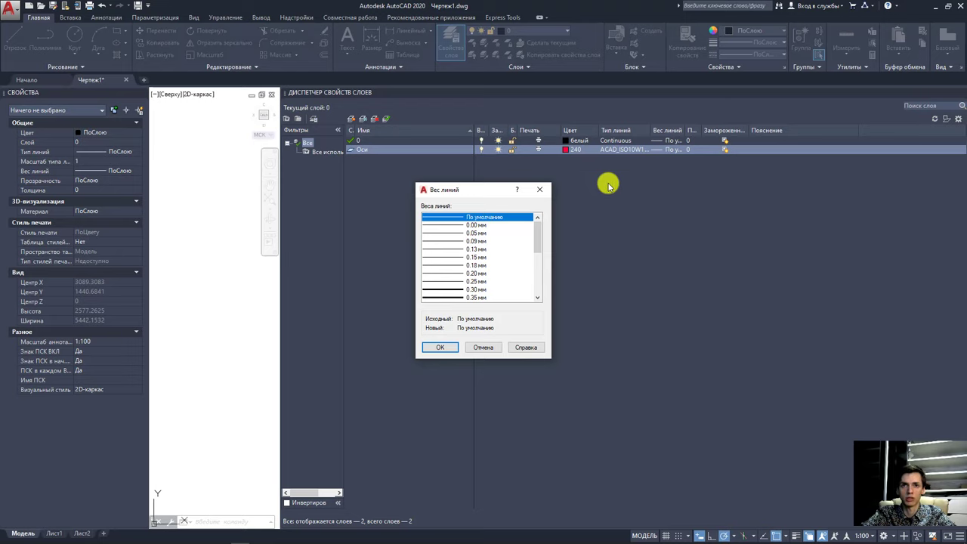
pyautogui.click(451, 282)
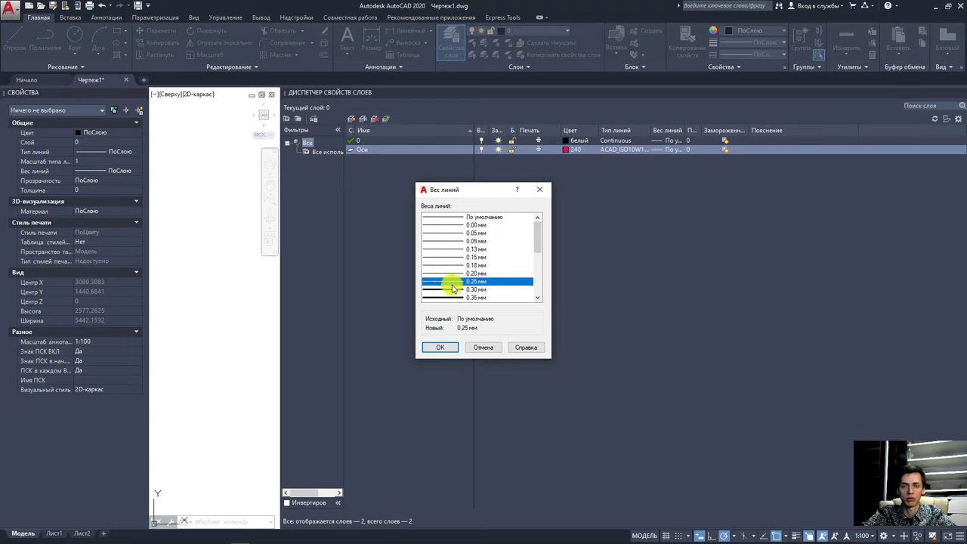
pyautogui.click(440, 348)
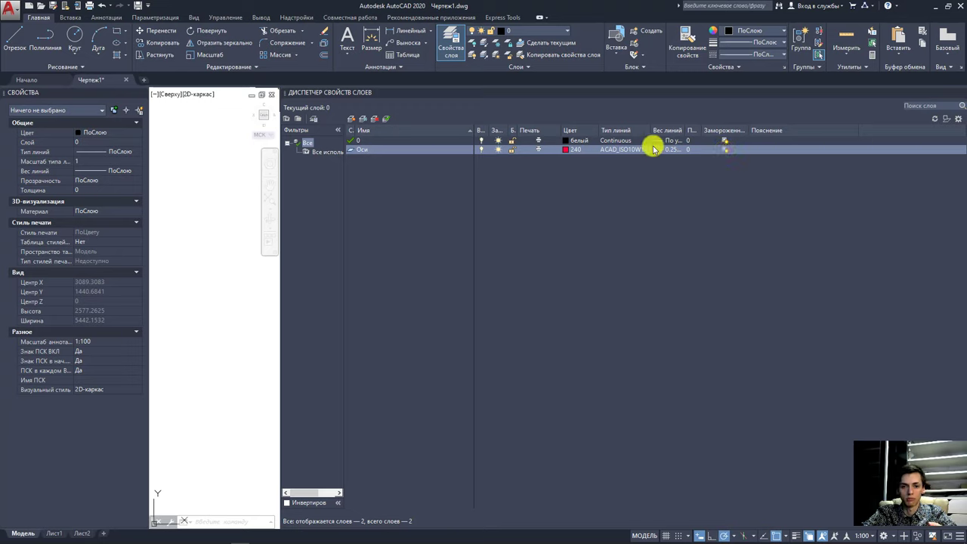
# Make Оси the current layer and close the Layer Properties Manager.
pyautogui.click(349, 150)
pyautogui.doubleClick(350, 150)
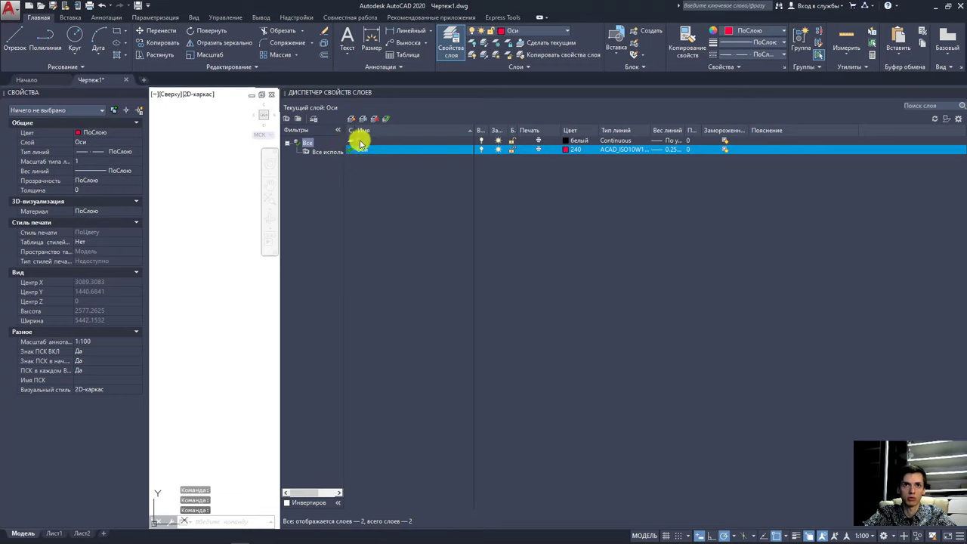
pyautogui.doubleClick(358, 141)
pyautogui.click(383, 150)
pyautogui.doubleClick(352, 149)
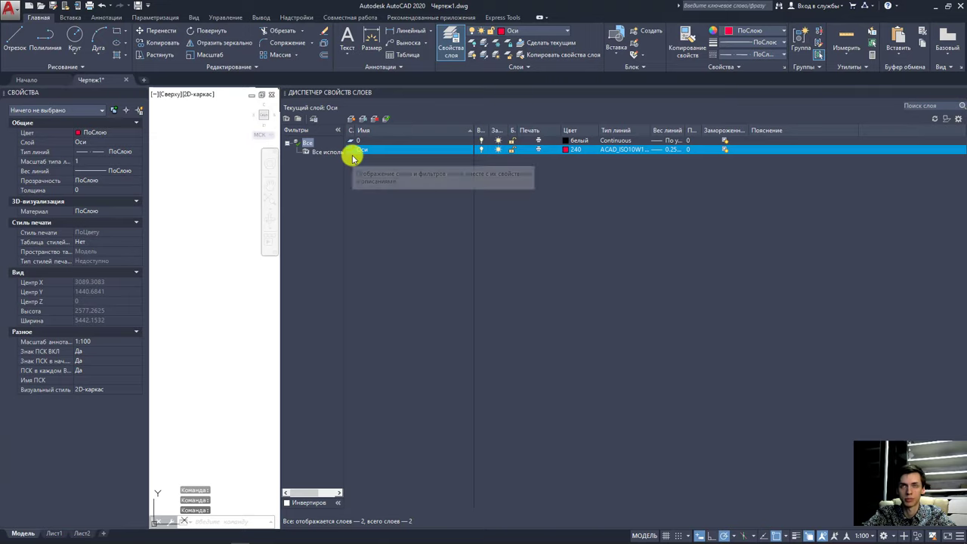
pyautogui.click(450, 41)
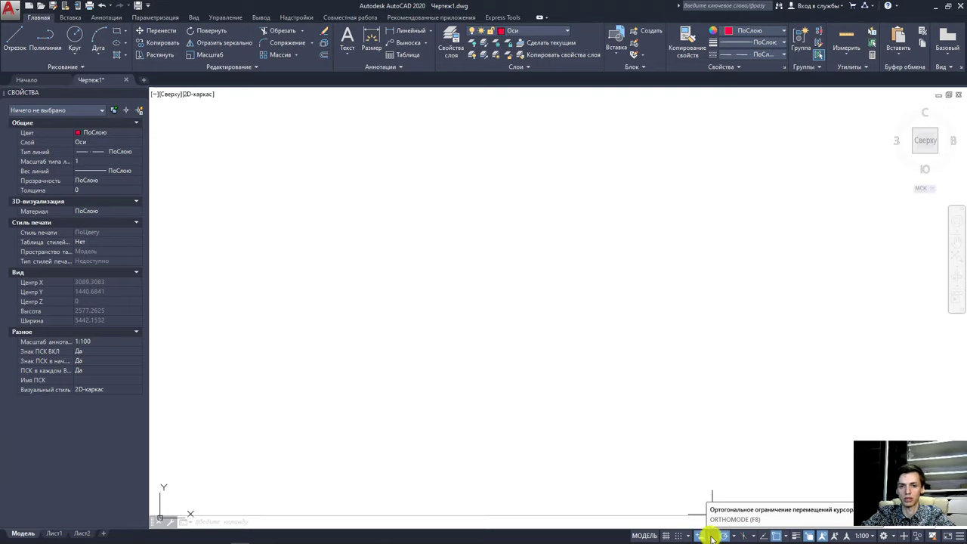
# Turn on Ortho and sketch a closed outline of trial line segments.
pyautogui.click(712, 538)
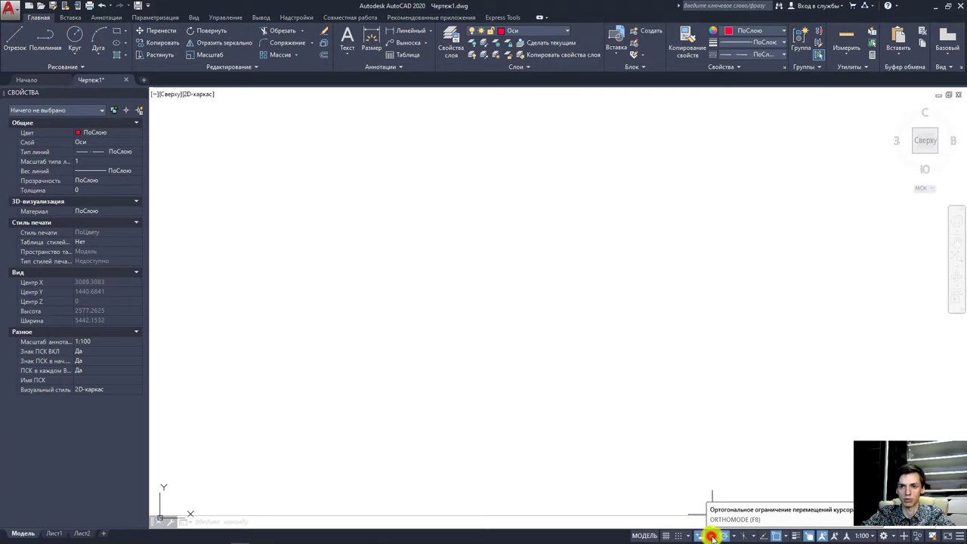
pyautogui.click(14, 44)
pyautogui.click(449, 349)
pyautogui.click(594, 218)
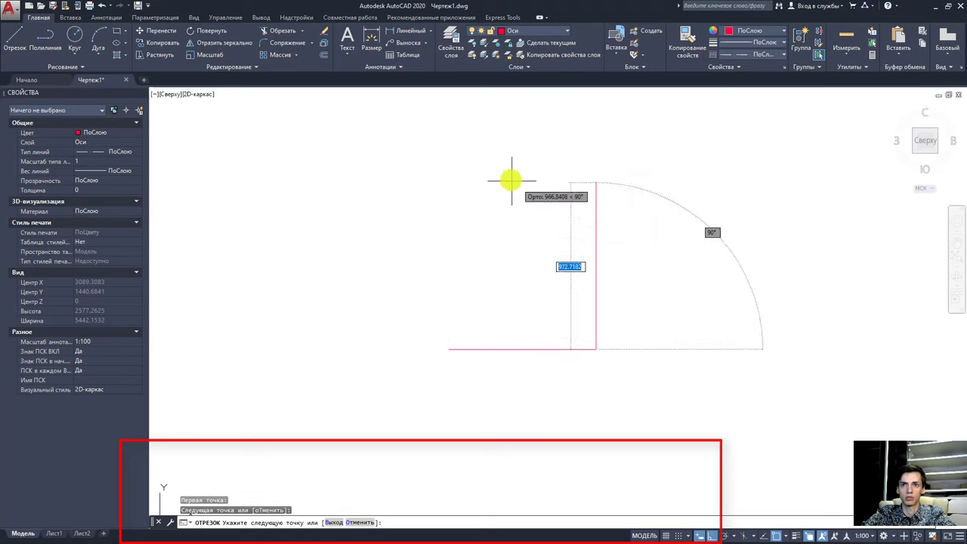
pyautogui.click(511, 179)
pyautogui.click(367, 255)
pyautogui.click(377, 388)
pyautogui.click(625, 414)
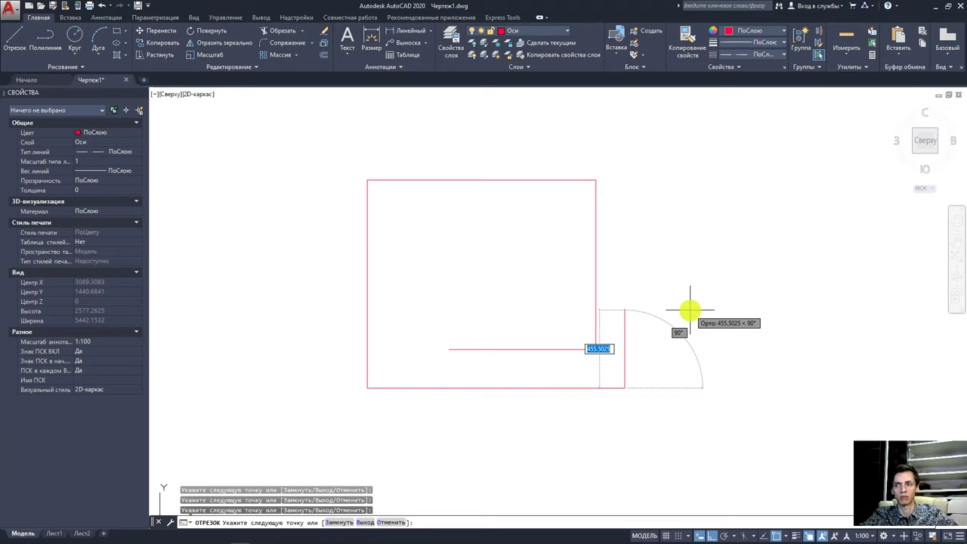
pyautogui.press('Escape')
# Try selecting trial lines and unlocking the layer of a picked line.
pyautogui.scroll(-2, 665, 397)
pyautogui.click(626, 395)
pyautogui.press('Escape')
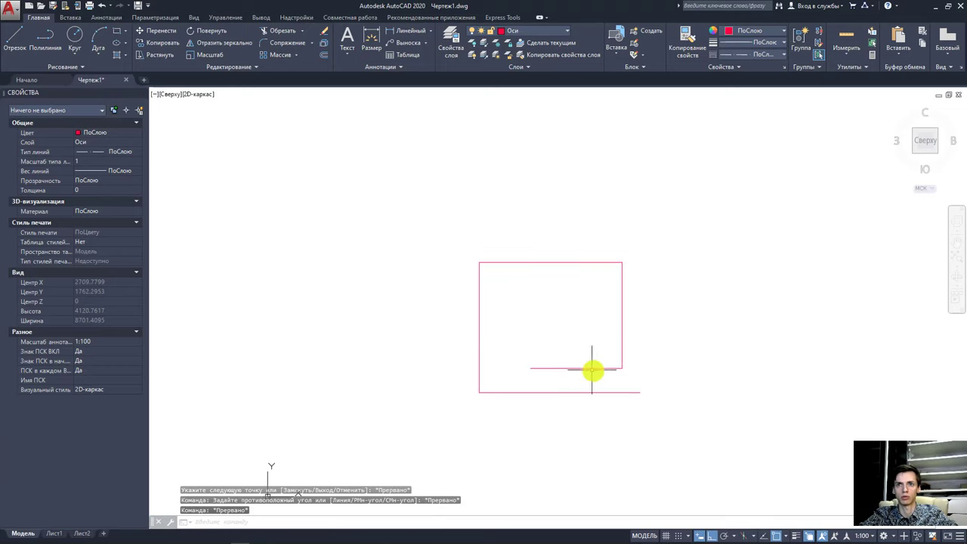
pyautogui.scroll(5, 592, 370)
pyautogui.scroll(-2, 609, 392)
pyautogui.click(612, 425)
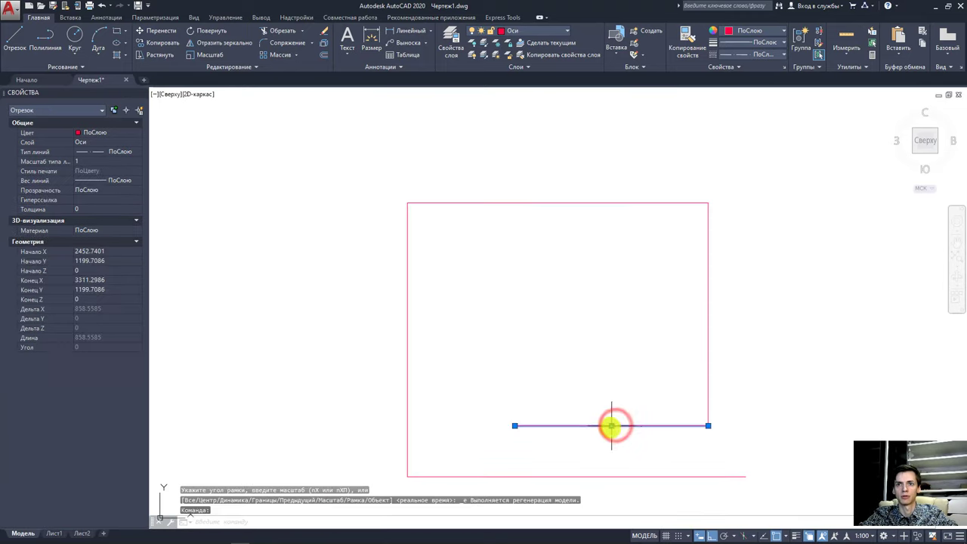
pyautogui.click(507, 59)
pyautogui.click(539, 202)
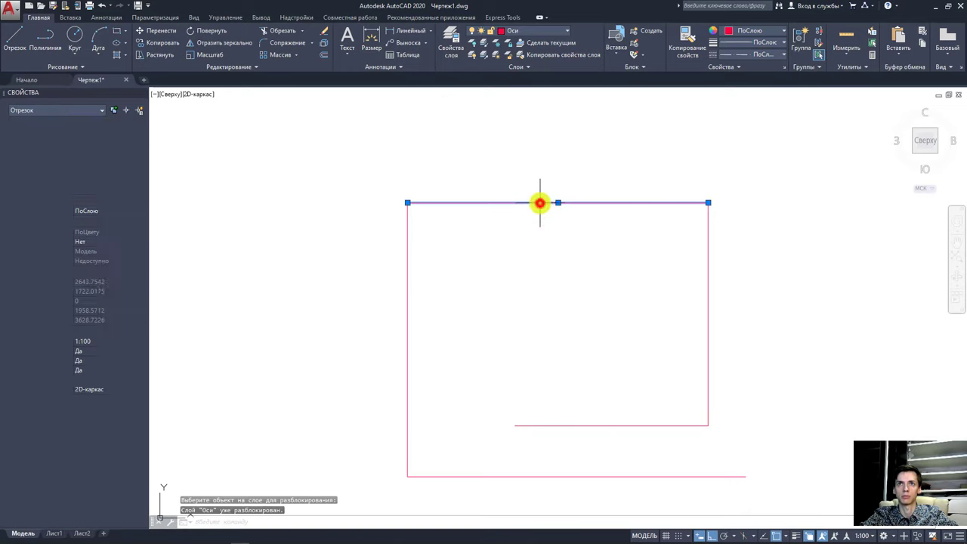
pyautogui.click(507, 56)
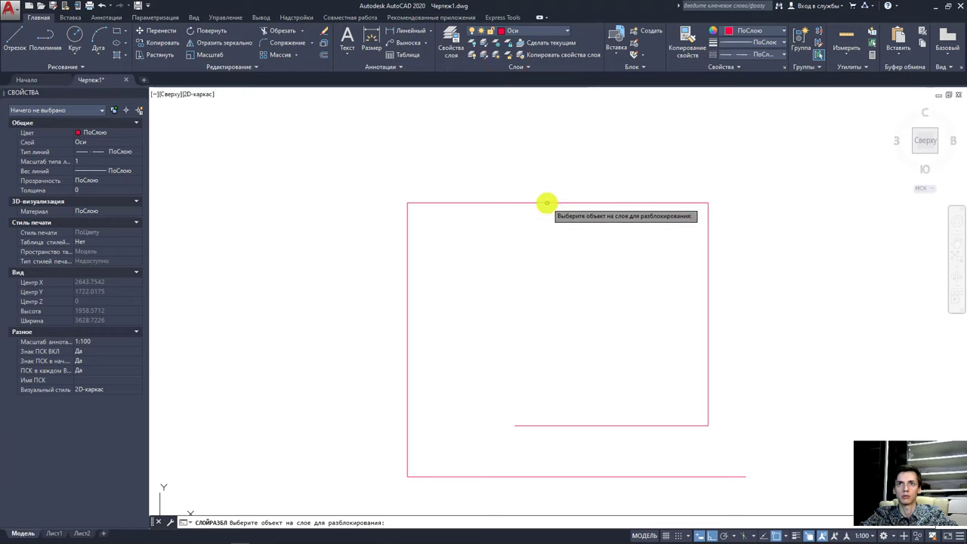
pyautogui.click(546, 203)
pyautogui.click(563, 198)
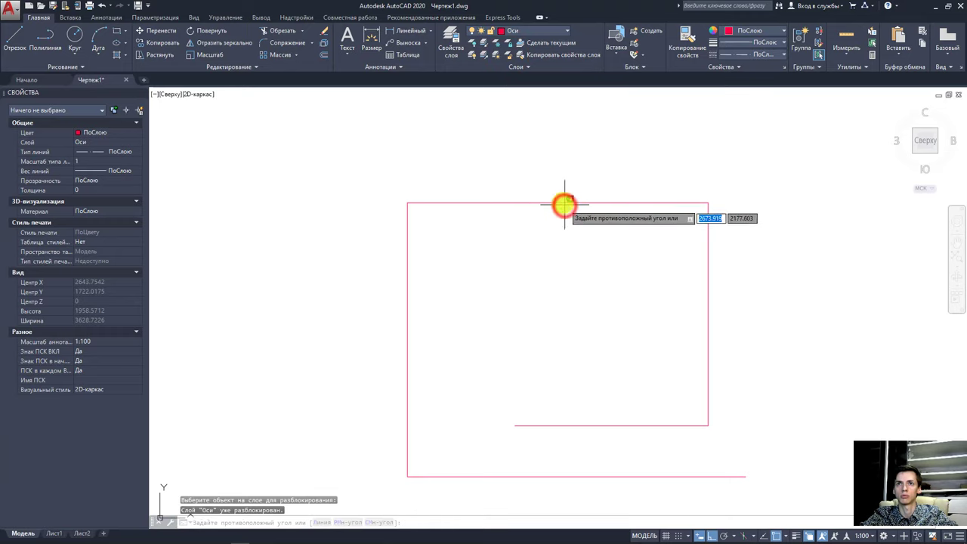
pyautogui.click(558, 198)
# Start another trial line above the rectangle, then cancel it.
pyautogui.click(14, 37)
pyautogui.click(491, 93)
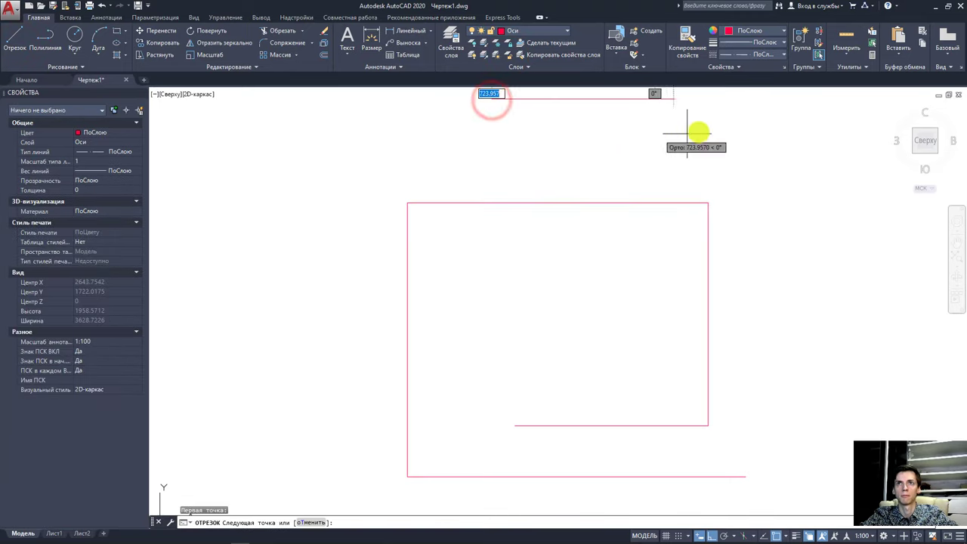
pyautogui.click(828, 130)
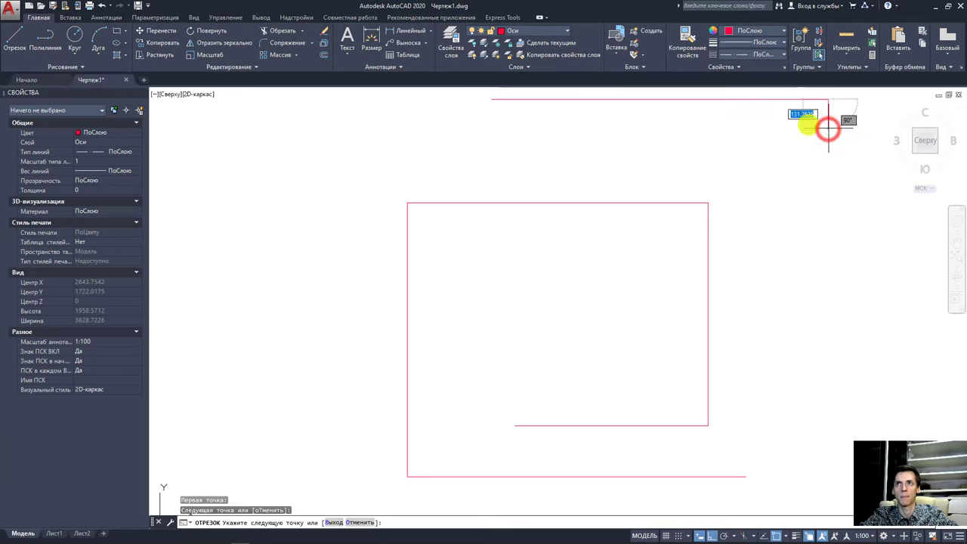
pyautogui.scroll(2, 828, 130)
pyautogui.press('Escape')
pyautogui.scroll(-4, 740, 123)
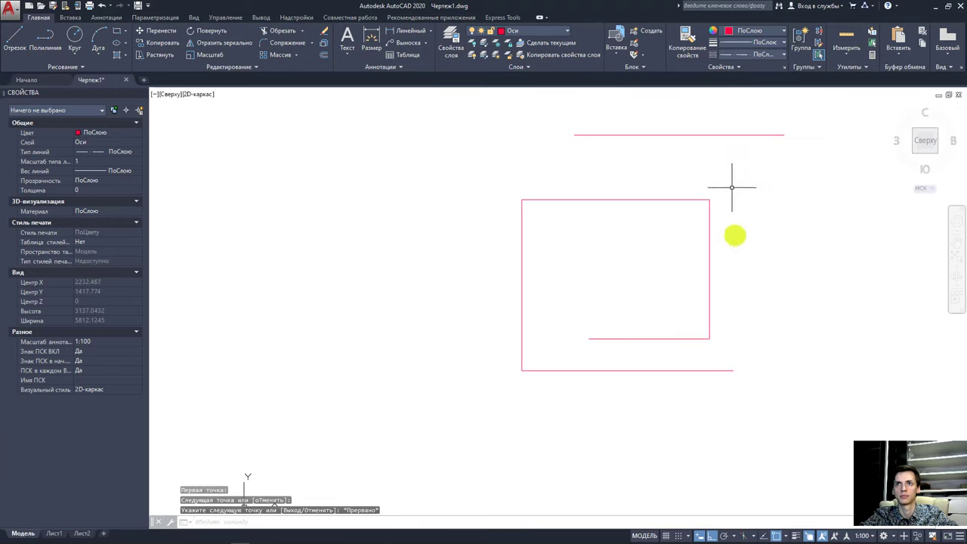
# Erase all the trial lines with selection windows and Delete.
pyautogui.click(712, 382)
pyautogui.click(604, 114)
pyautogui.press('Delete')
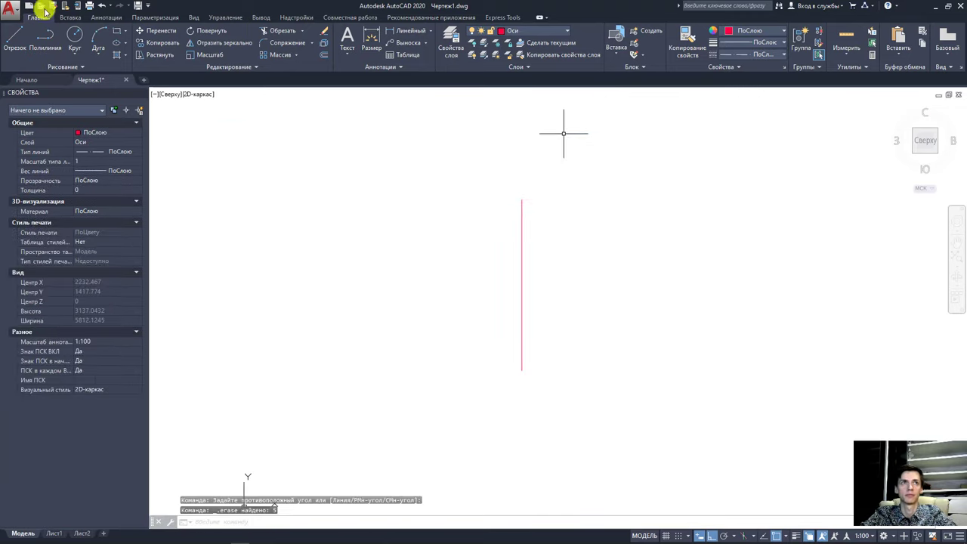
pyautogui.click(15, 38)
pyautogui.click(334, 164)
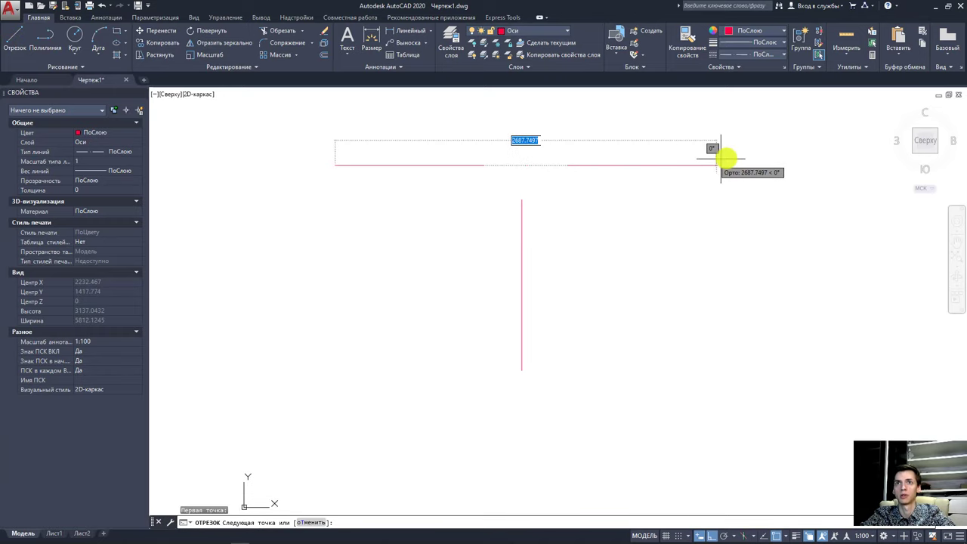
pyautogui.press('Escape')
pyautogui.click(548, 351)
pyautogui.click(448, 220)
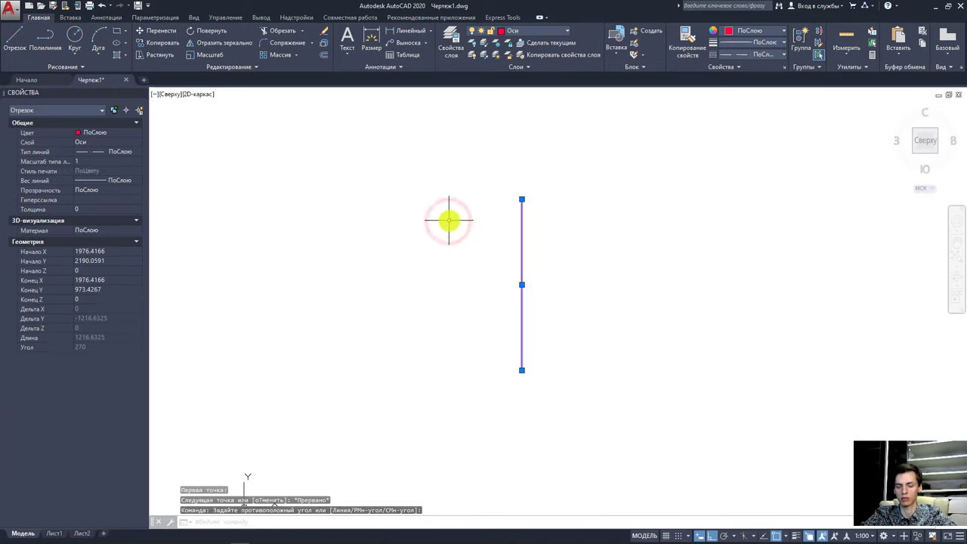
pyautogui.press('Delete')
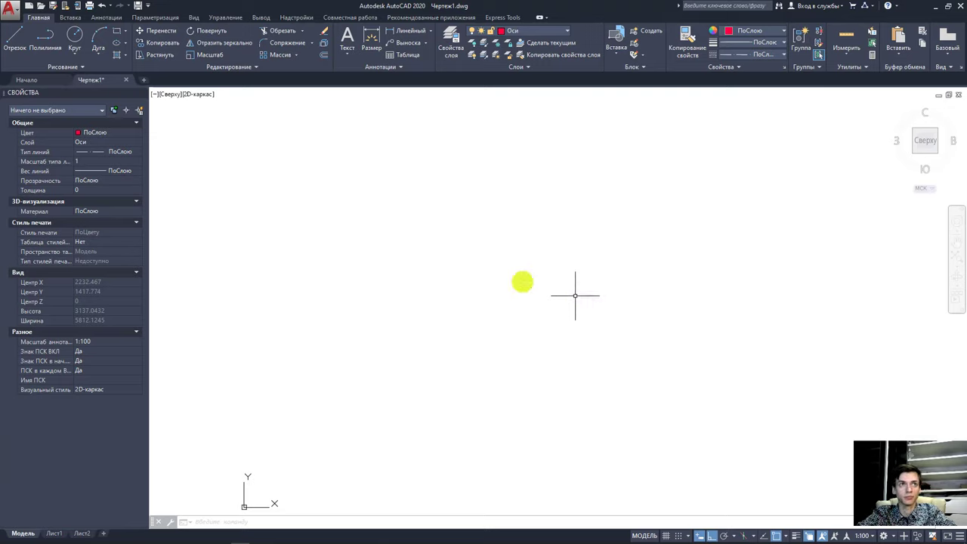
# Draw a vertical axis line 14000 units long downward from a picked start point.
pyautogui.click(14, 37)
pyautogui.scroll(-1, 278, 266)
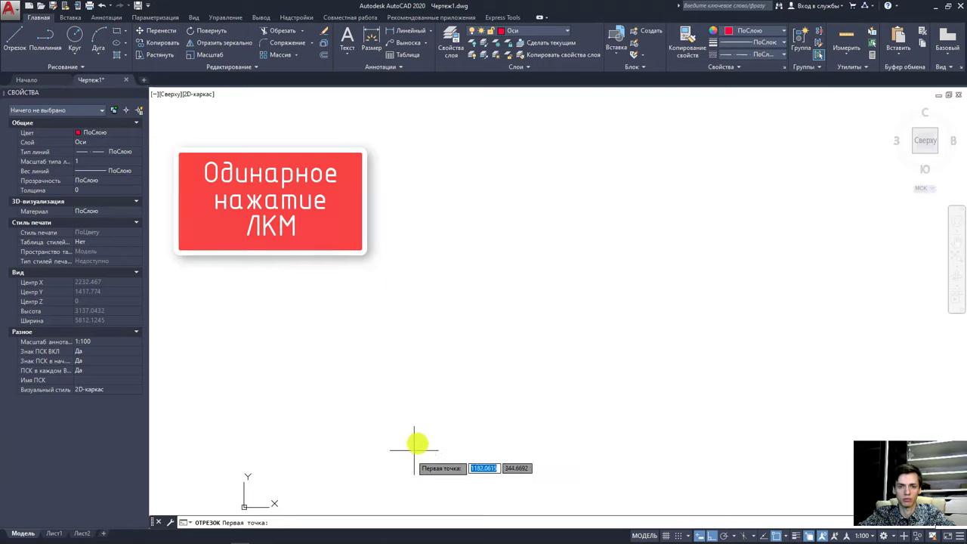
pyautogui.click(391, 457)
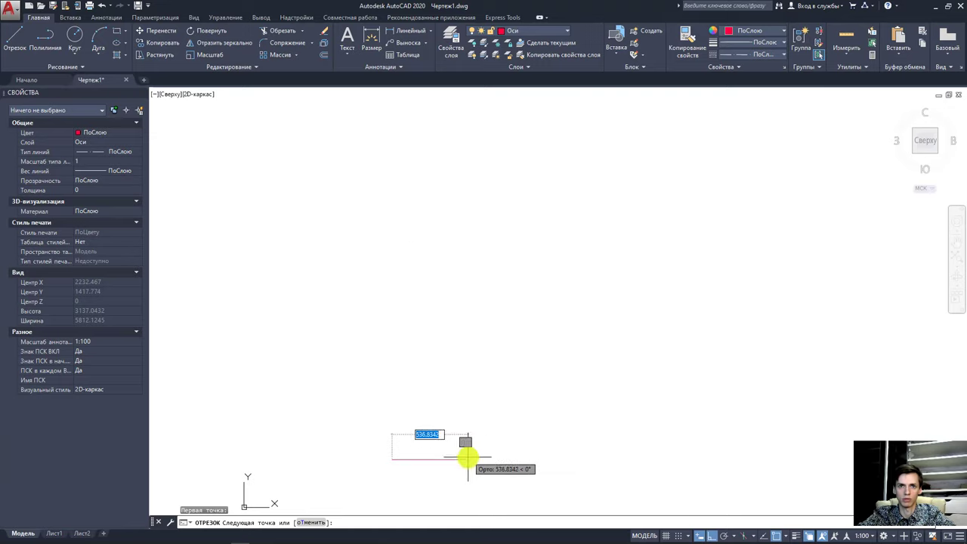
pyautogui.scroll(-2, 460, 377)
pyautogui.scroll(2, 458, 340)
pyautogui.scroll(-1, 425, 491)
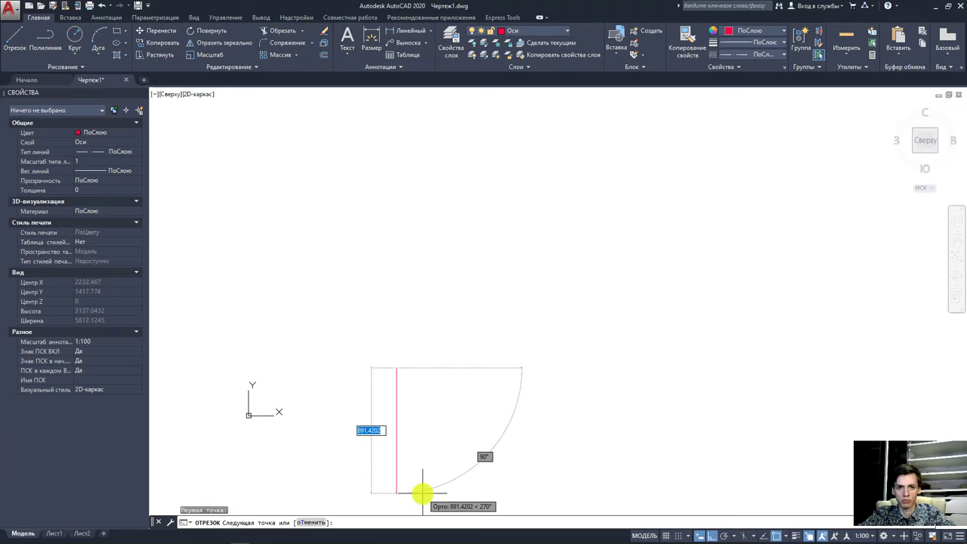
pyautogui.write('14000')
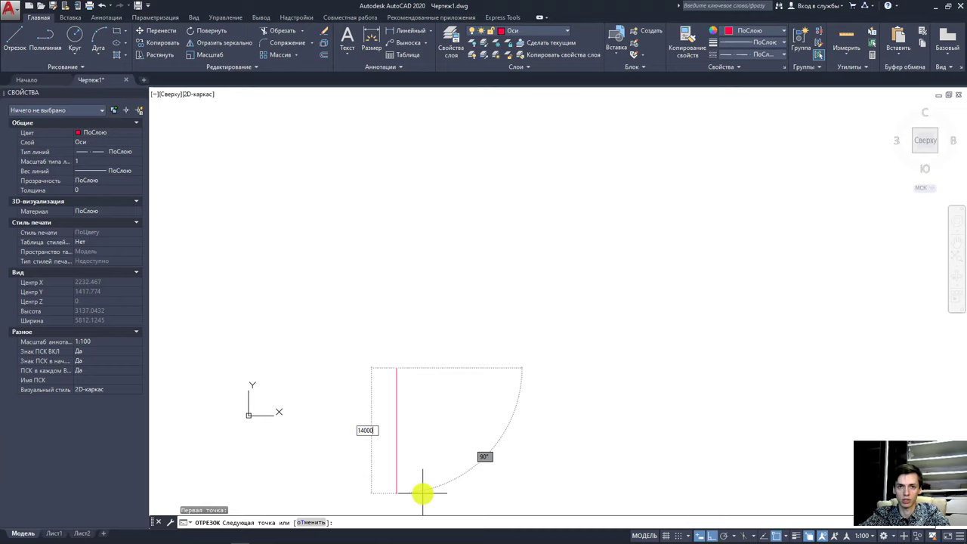
pyautogui.press('Return')
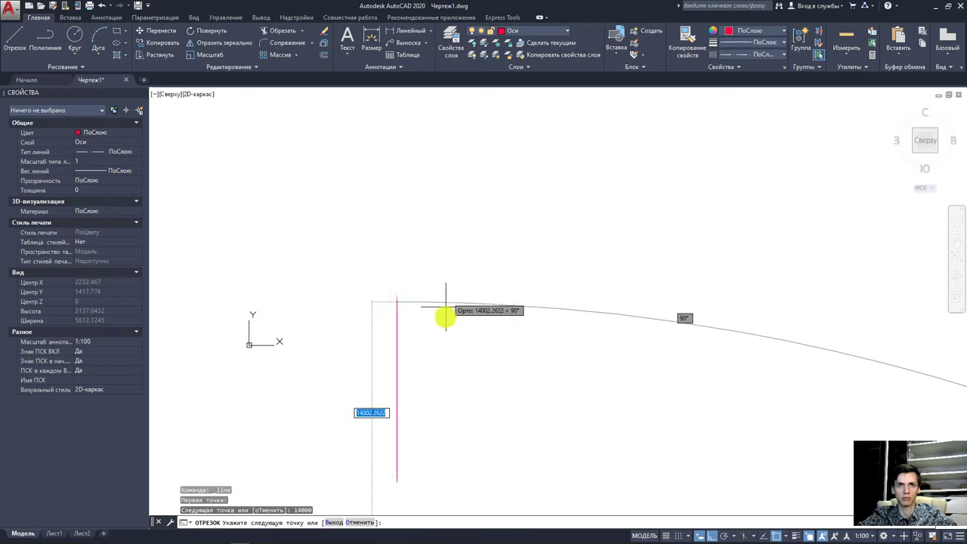
pyautogui.press('Escape')
pyautogui.scroll(2, 431, 347)
pyautogui.scroll(2, 405, 350)
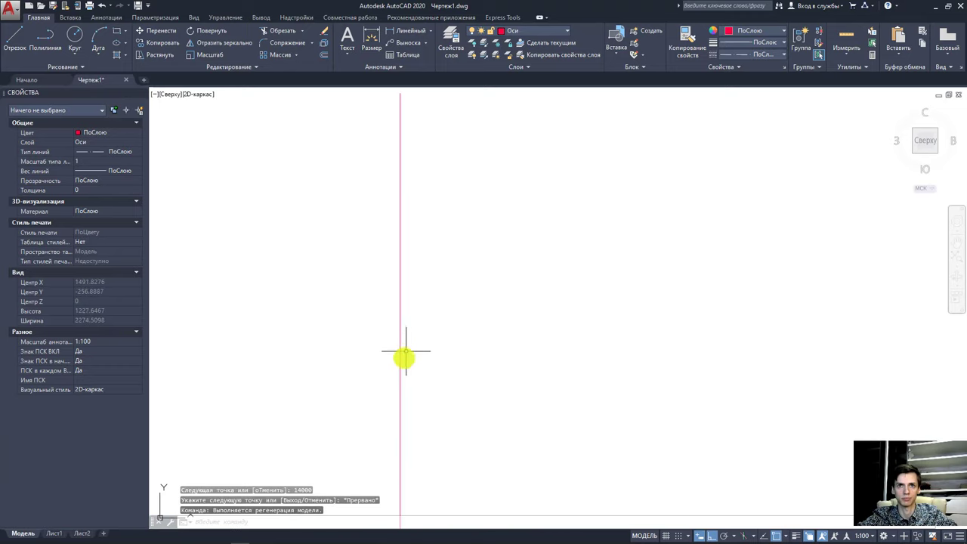
pyautogui.scroll(2, 408, 355)
pyautogui.scroll(-5, 402, 332)
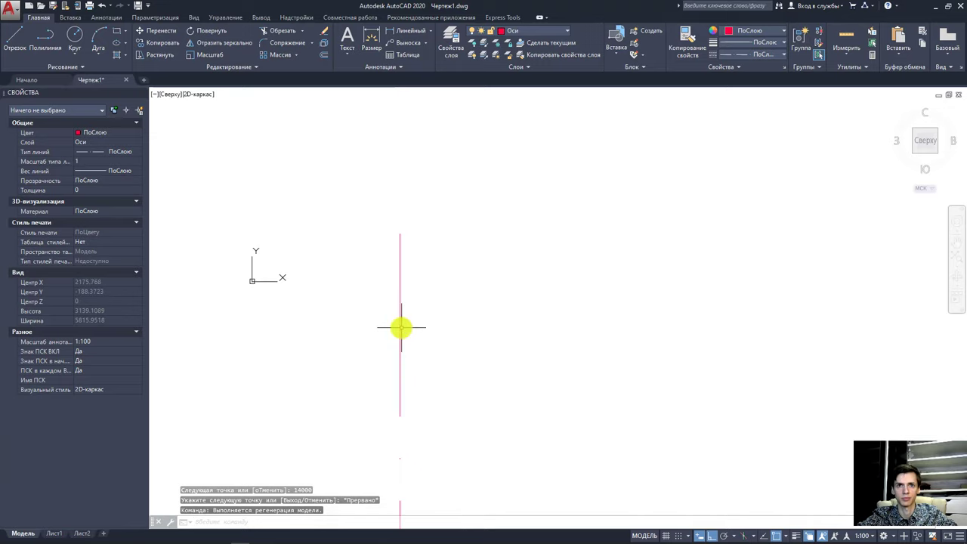
pyautogui.scroll(-5, 403, 343)
pyautogui.scroll(-4, 431, 302)
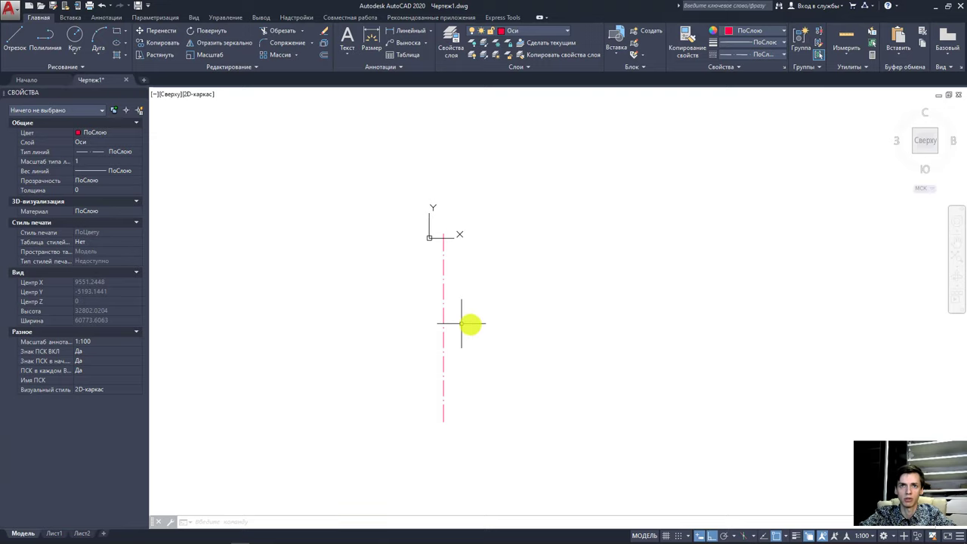
# Zoom to extents, zoom in on the 14000-unit axis line and select it.
pyautogui.scroll(10, 470, 323)
pyautogui.moveTo(334, 280)
pyautogui.mouseDown(button='middle')
pyautogui.moveTo(434, 304)
pyautogui.moveTo(425, 305)
pyautogui.mouseUp(button='middle')
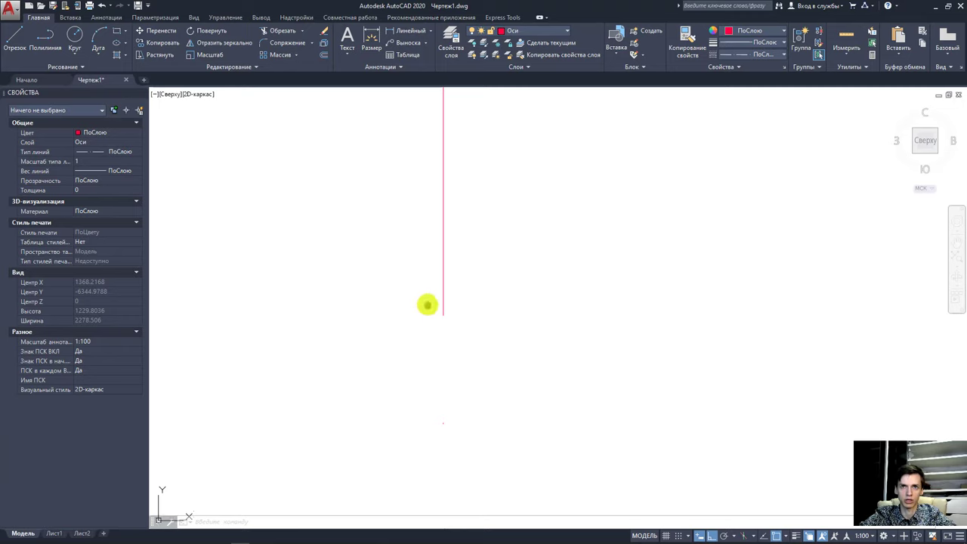
pyautogui.middleClick(426, 304)
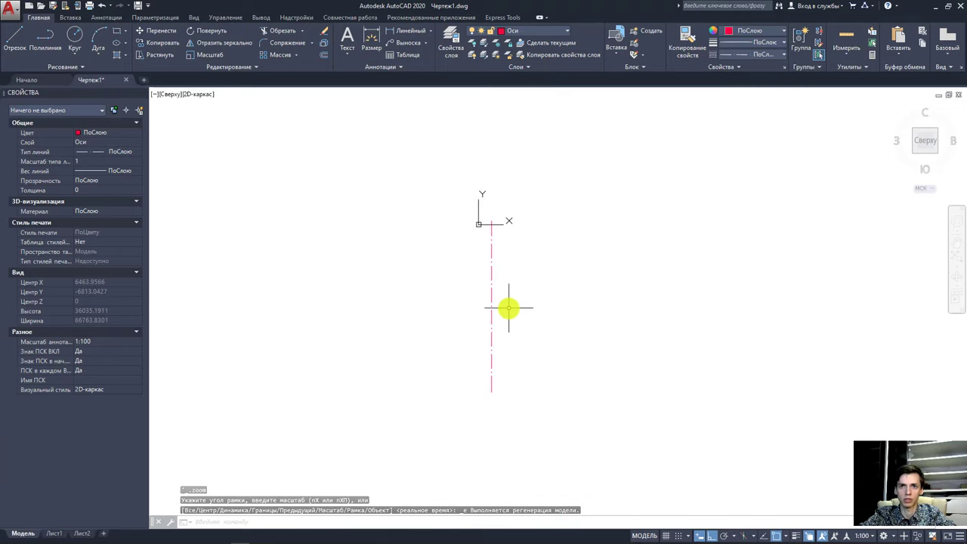
pyautogui.scroll(2, 522, 307)
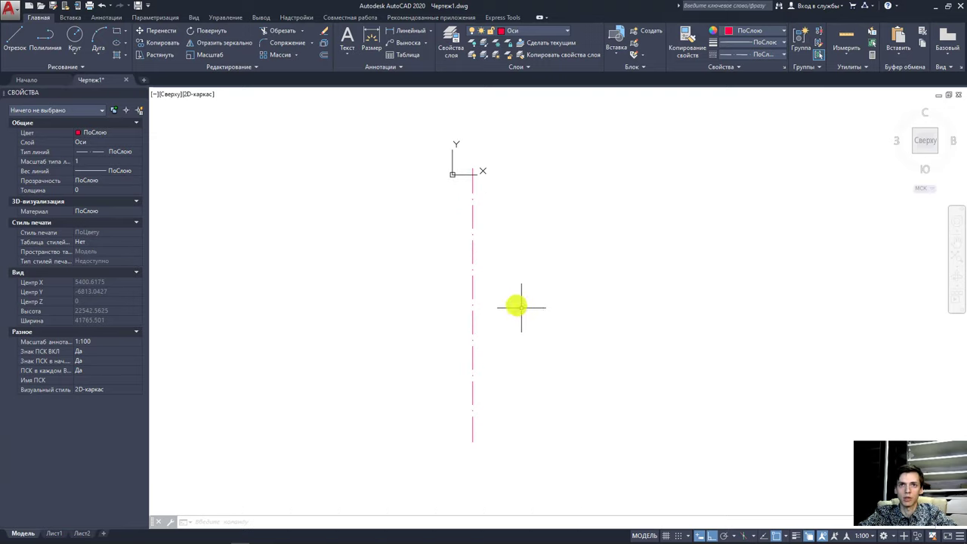
pyautogui.click(472, 287)
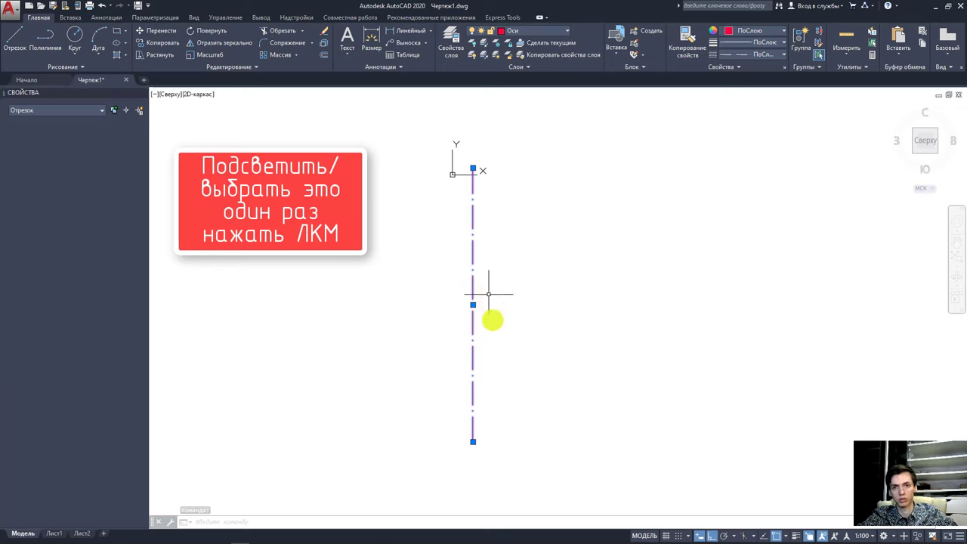
pyautogui.hotkey('ctrl', 'v')
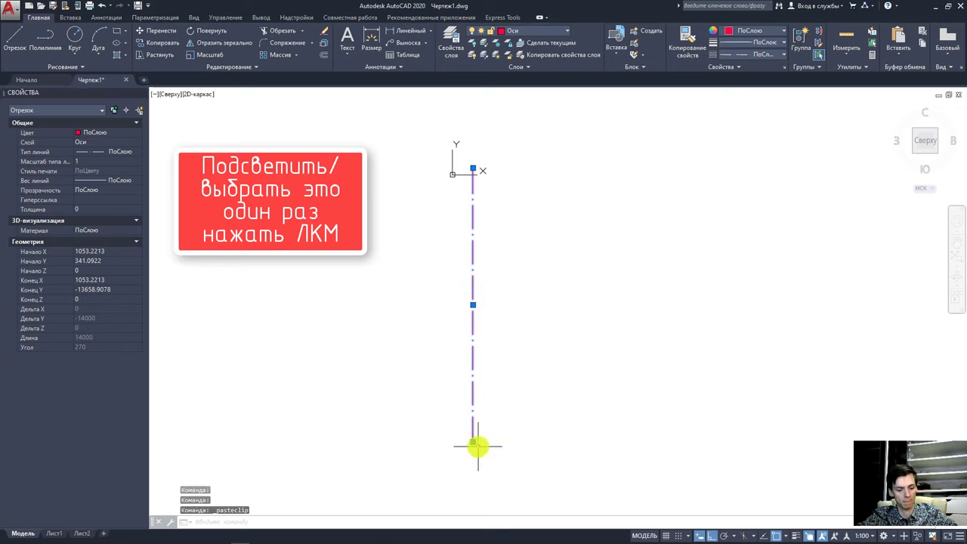
pyautogui.hotkey('ctrl', 'c')
pyautogui.hotkey('ctrl', 'v')
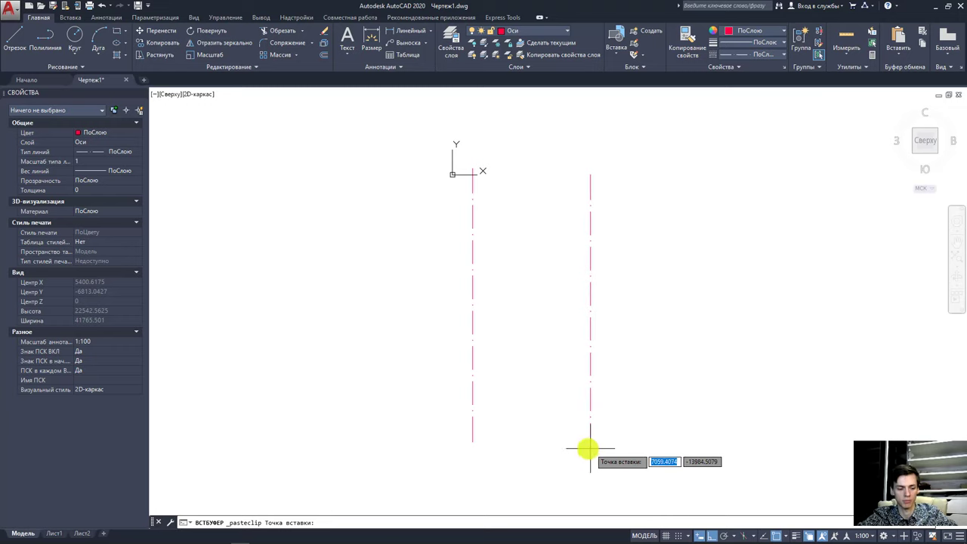
pyautogui.press('Escape')
pyautogui.click(468, 385)
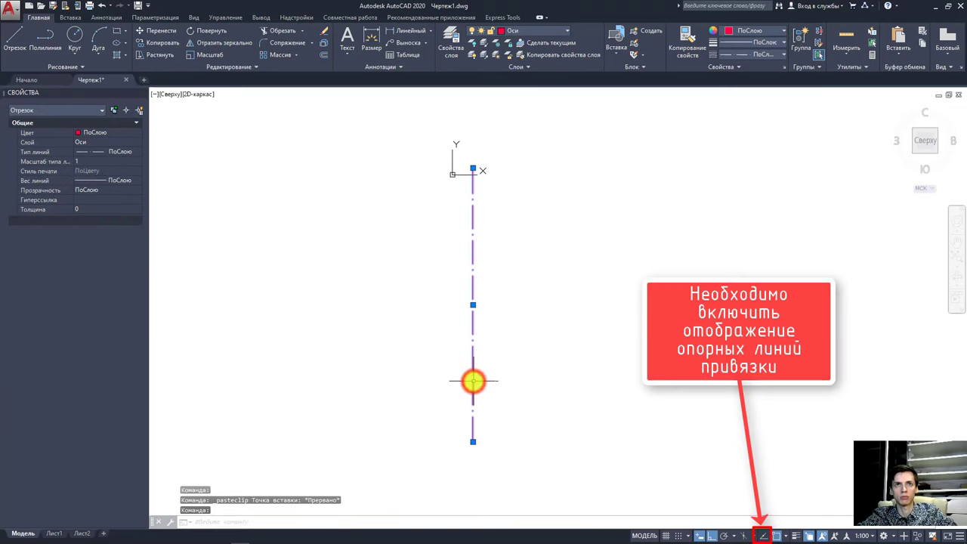
pyautogui.click(157, 43)
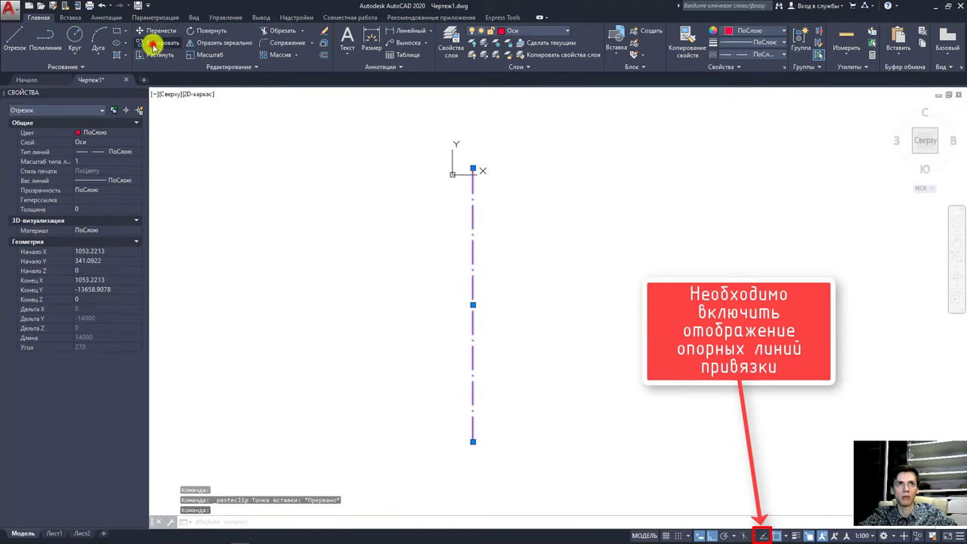
pyautogui.click(472, 442)
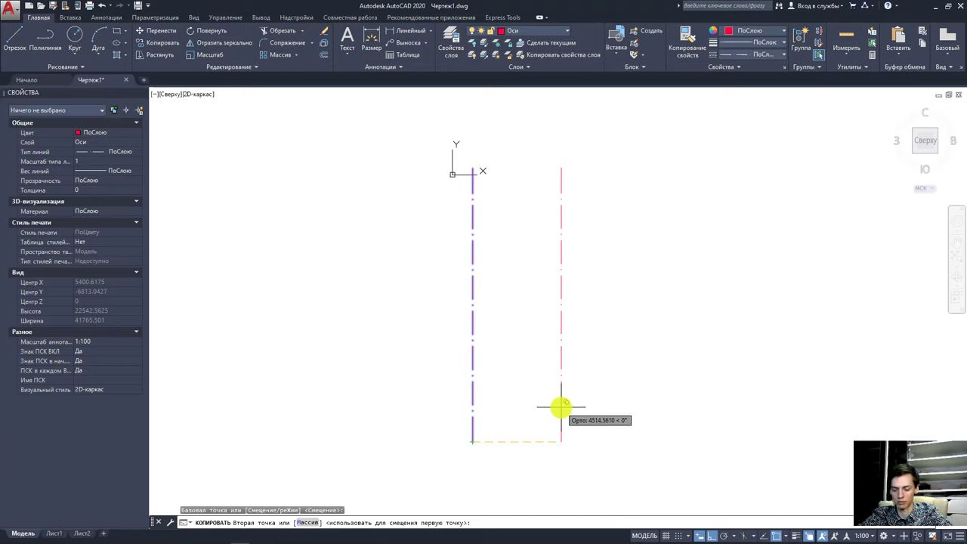
pyautogui.write('4000')
pyautogui.press('Return')
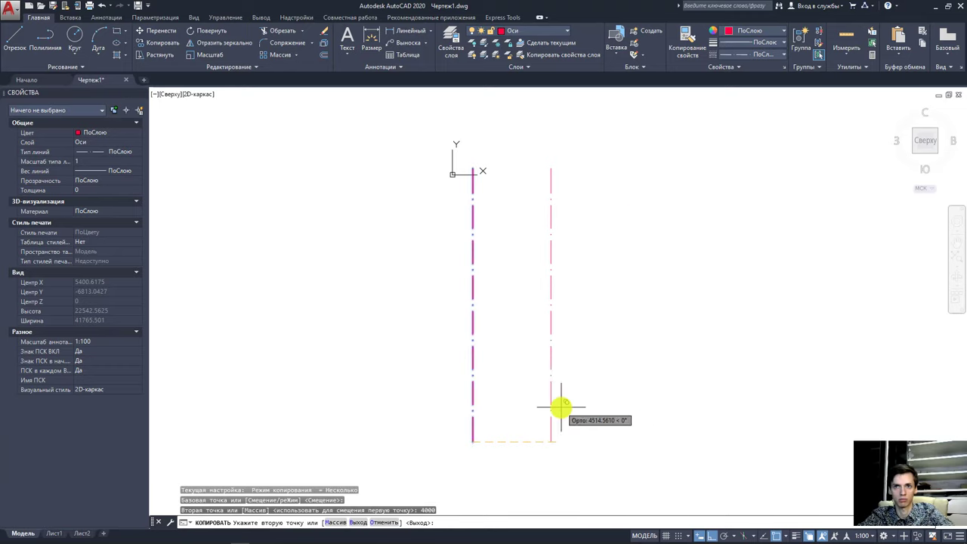
pyautogui.write('8000')
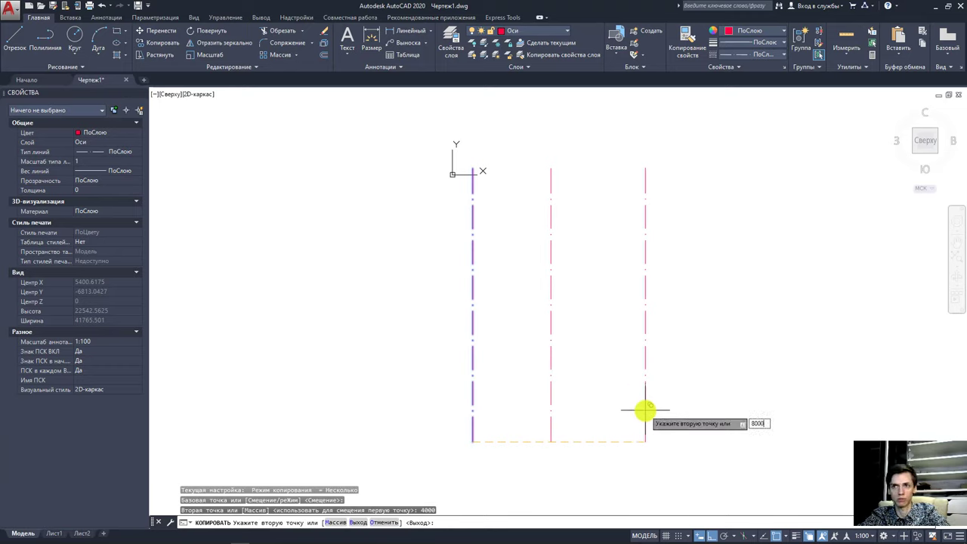
pyautogui.press('Return')
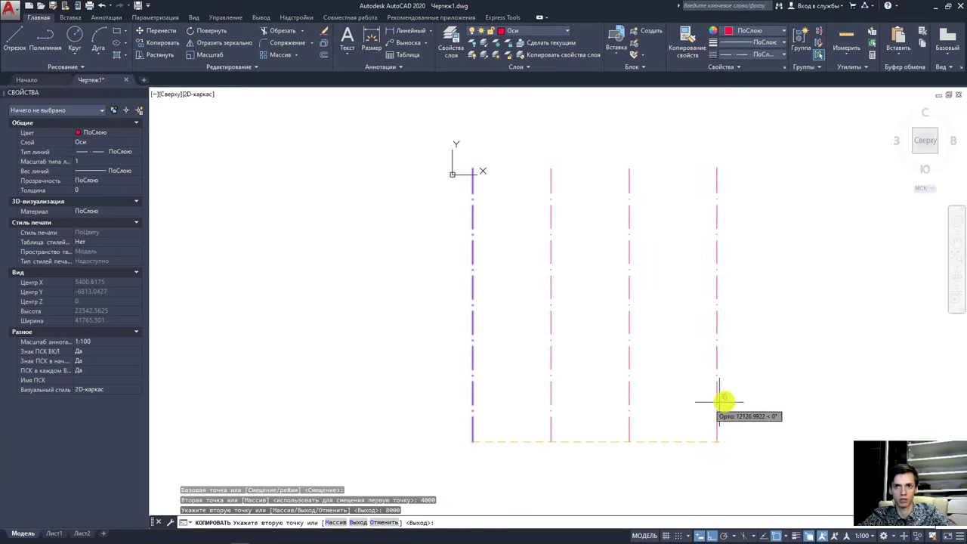
pyautogui.press('Escape')
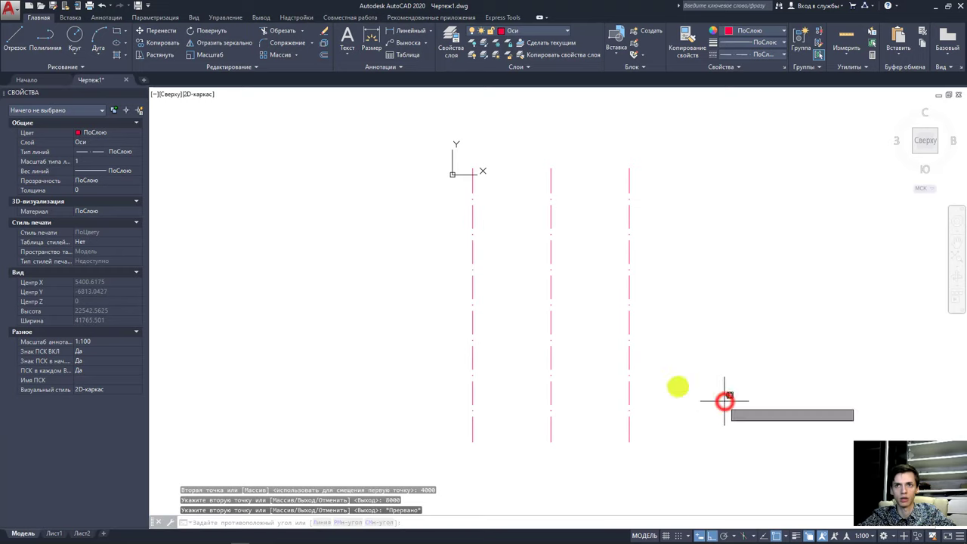
pyautogui.click(725, 401)
pyautogui.click(531, 325)
pyautogui.press('Delete')
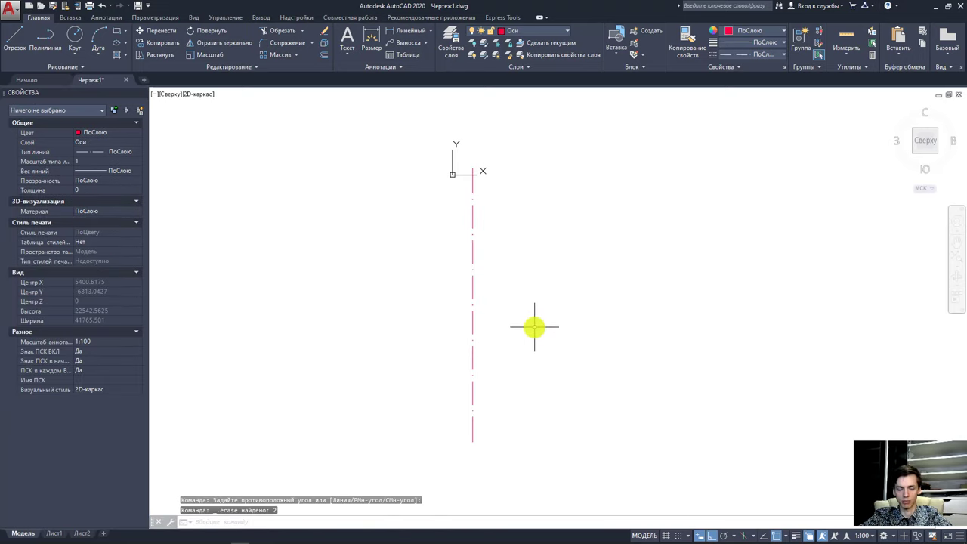
pyautogui.click(322, 58)
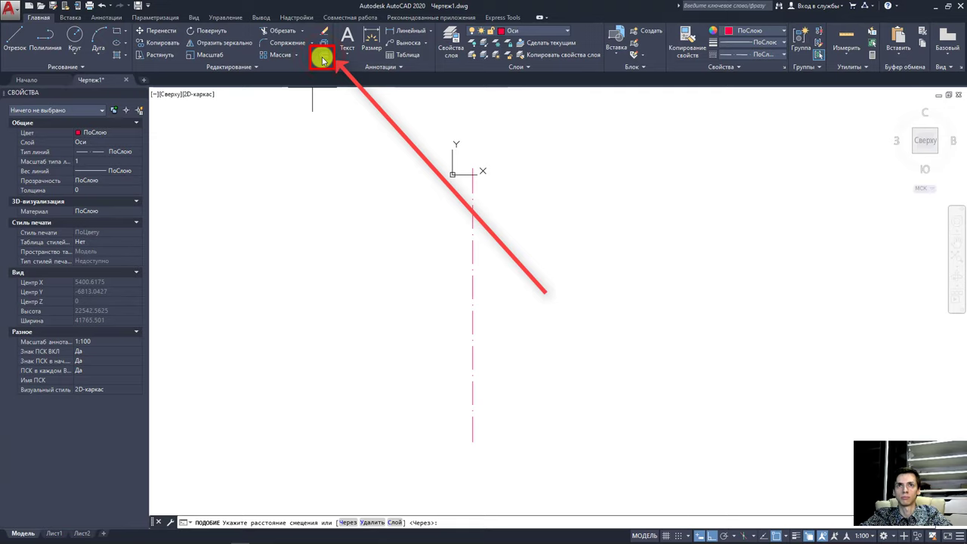
pyautogui.click(471, 250)
pyautogui.write('4000')
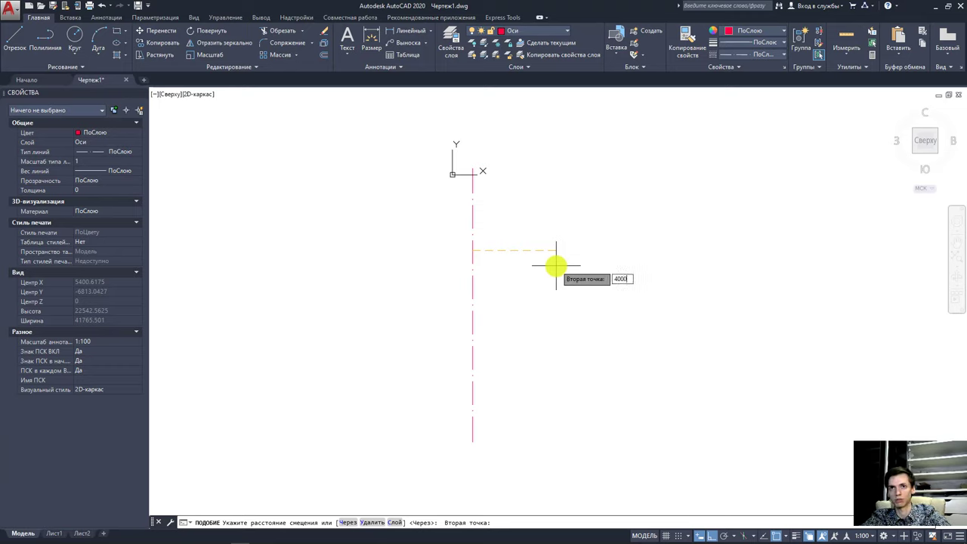
pyautogui.press('Return')
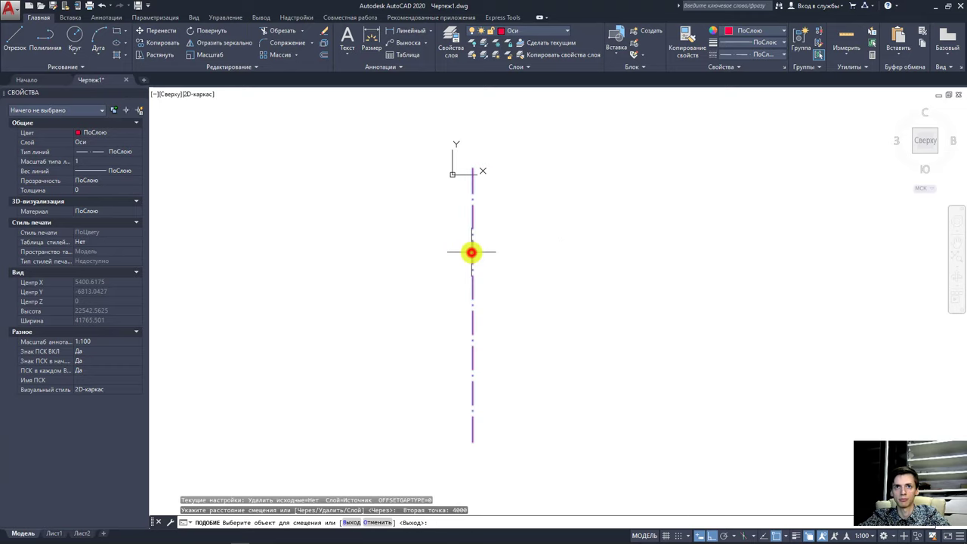
pyautogui.click(471, 252)
pyautogui.click(544, 259)
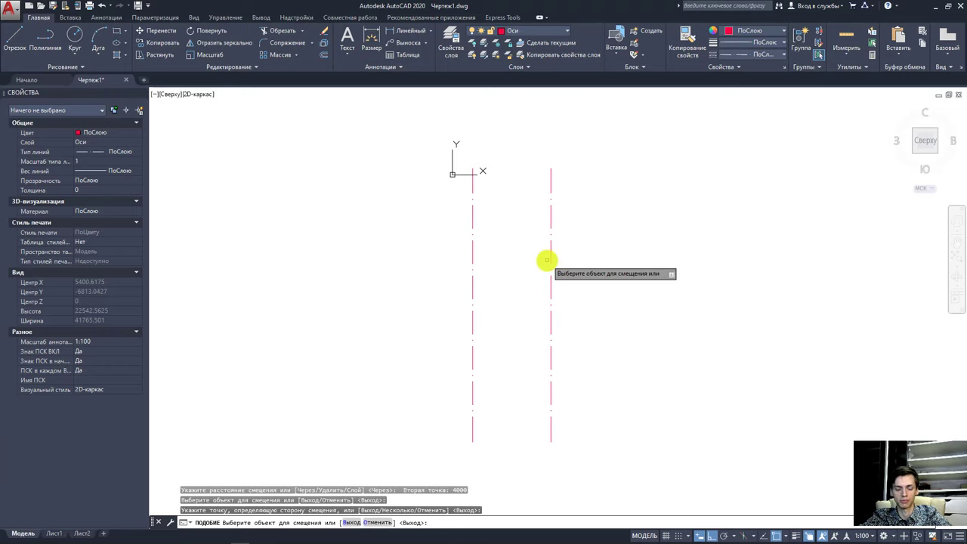
pyautogui.press('Escape')
pyautogui.press('Escape')
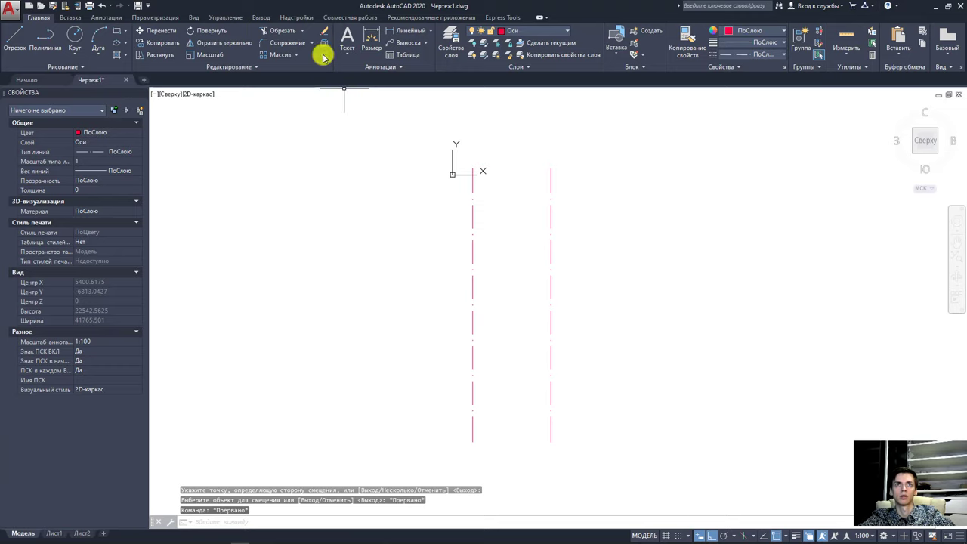
pyautogui.click(324, 56)
pyautogui.click(552, 222)
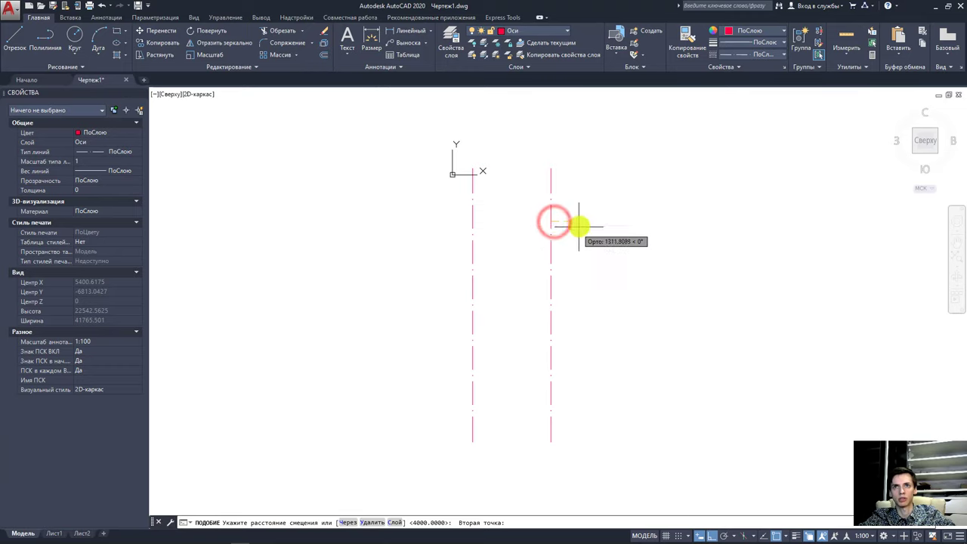
pyautogui.click(552, 219)
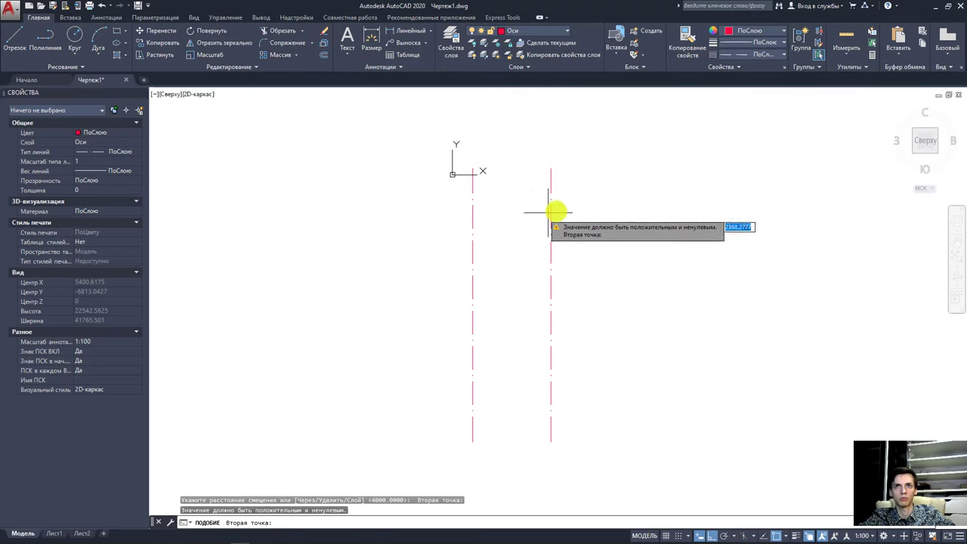
pyautogui.press('Escape')
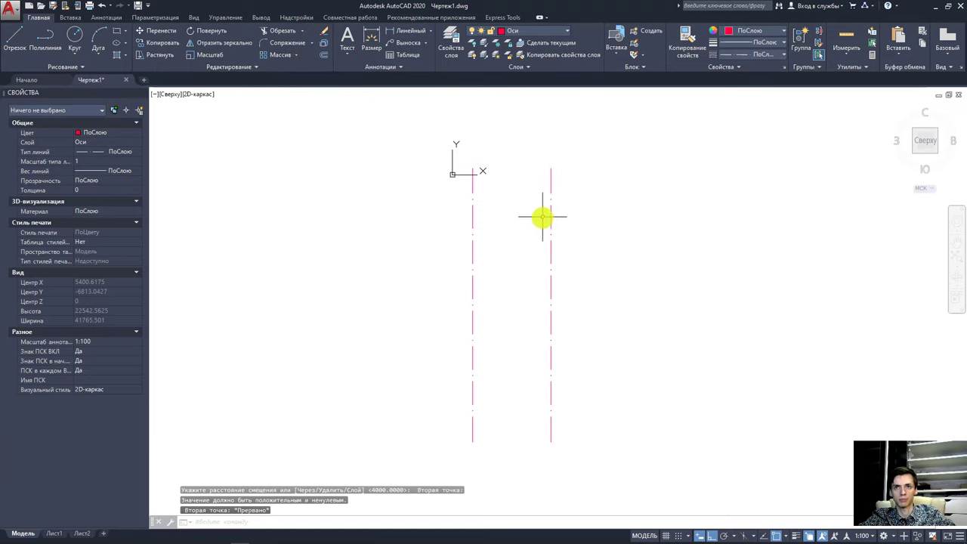
pyautogui.click(550, 222)
pyautogui.click(323, 56)
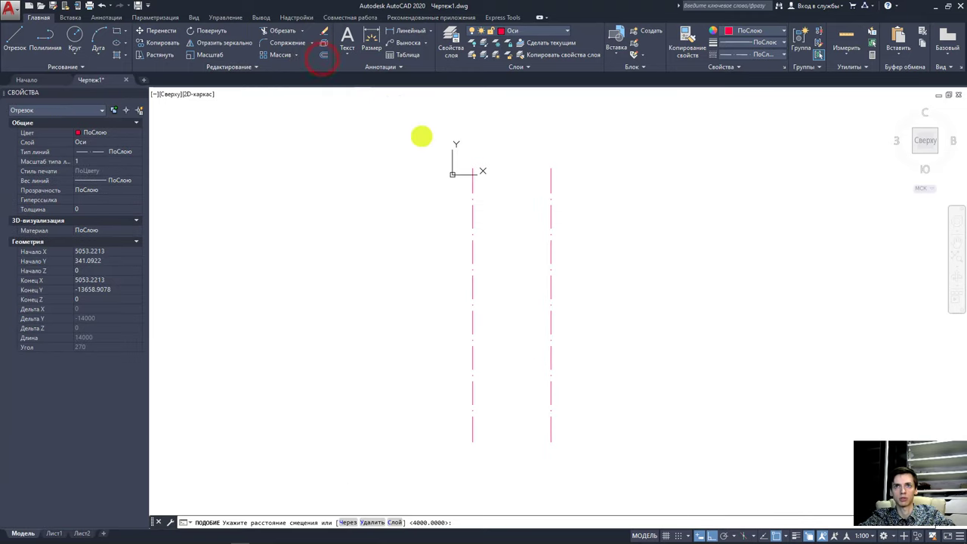
pyautogui.click(551, 220)
pyautogui.write('4000')
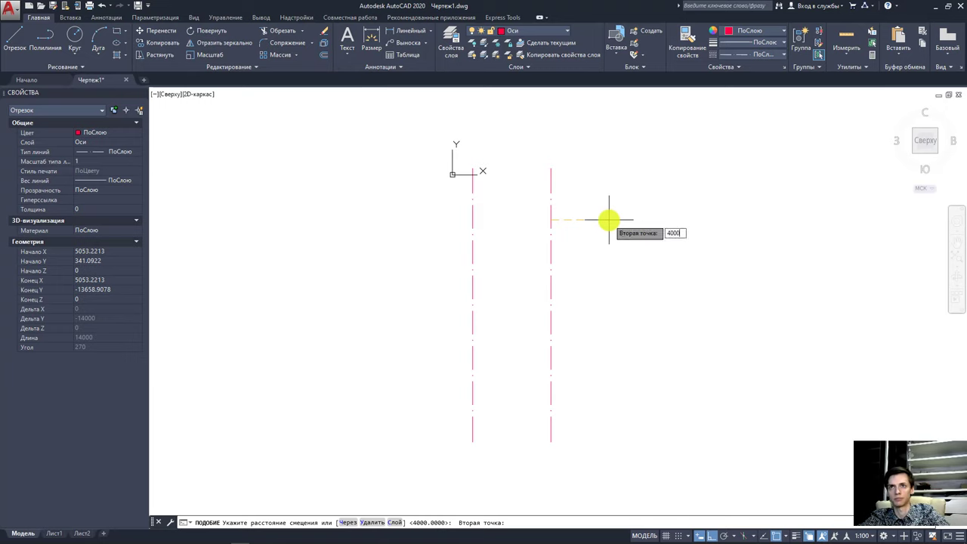
pyautogui.press('Return')
pyautogui.click(639, 237)
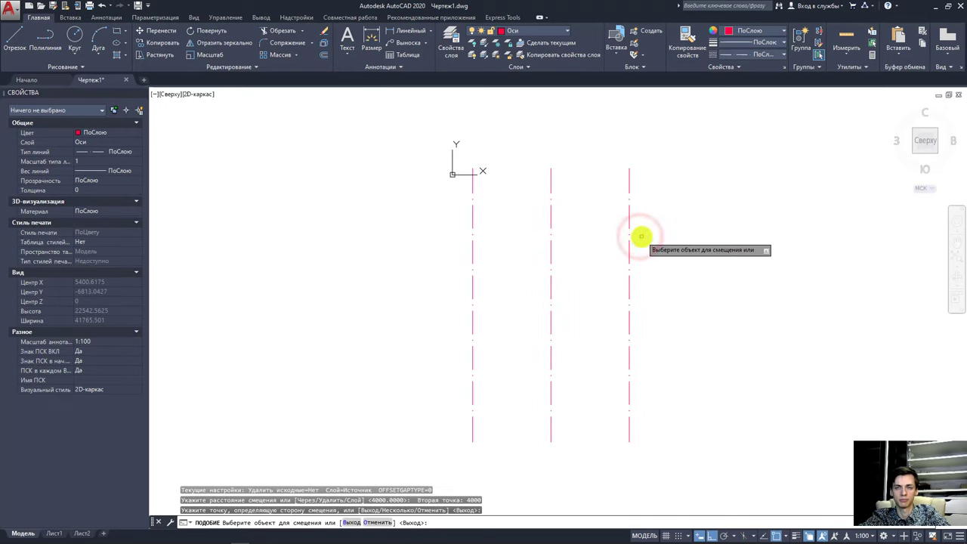
pyautogui.click(628, 219)
pyautogui.click(703, 222)
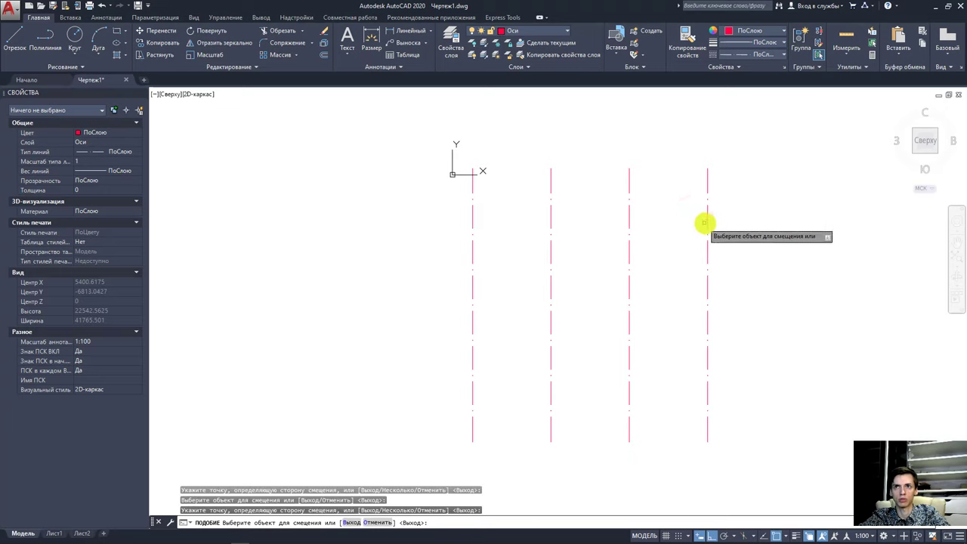
pyautogui.click(706, 222)
pyautogui.click(784, 222)
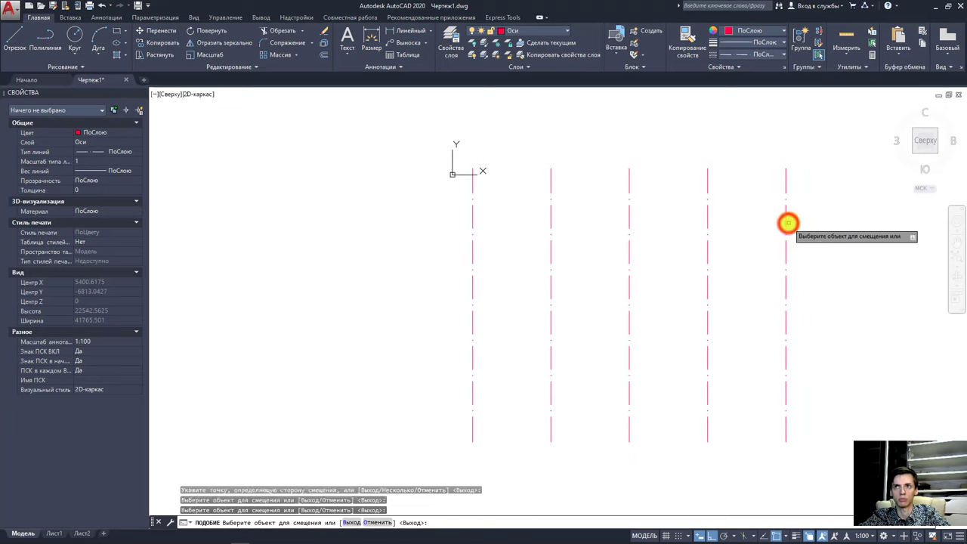
pyautogui.click(787, 220)
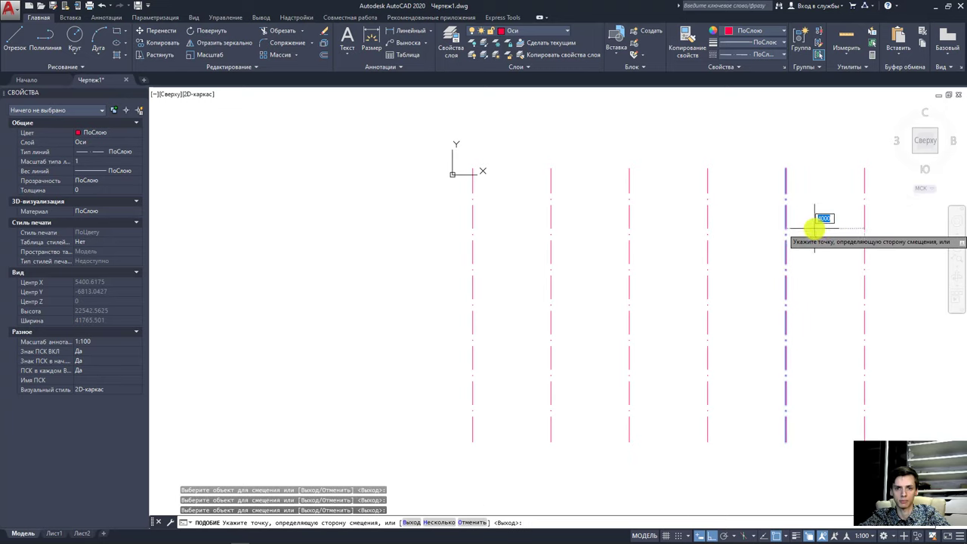
pyautogui.press('Escape')
pyautogui.click(855, 246)
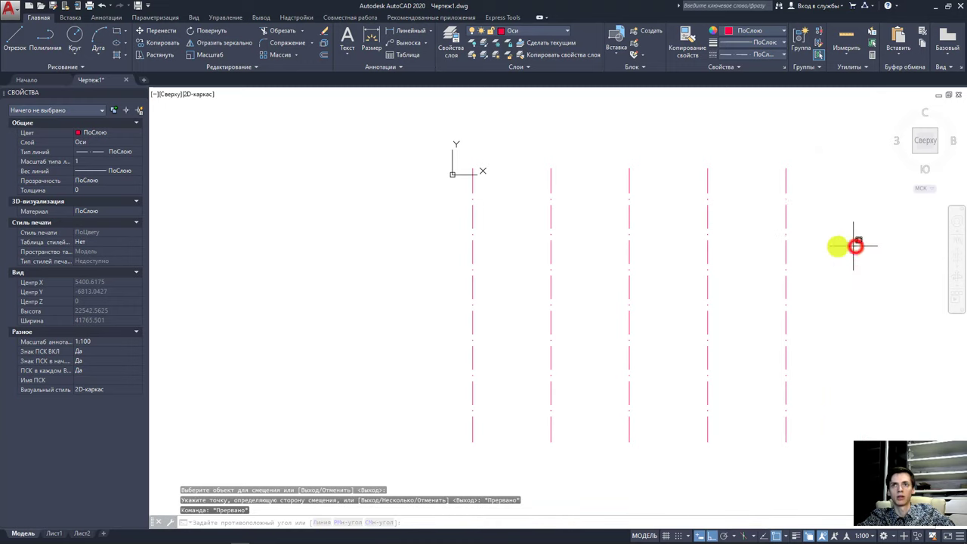
pyautogui.click(559, 249)
pyautogui.press('Delete')
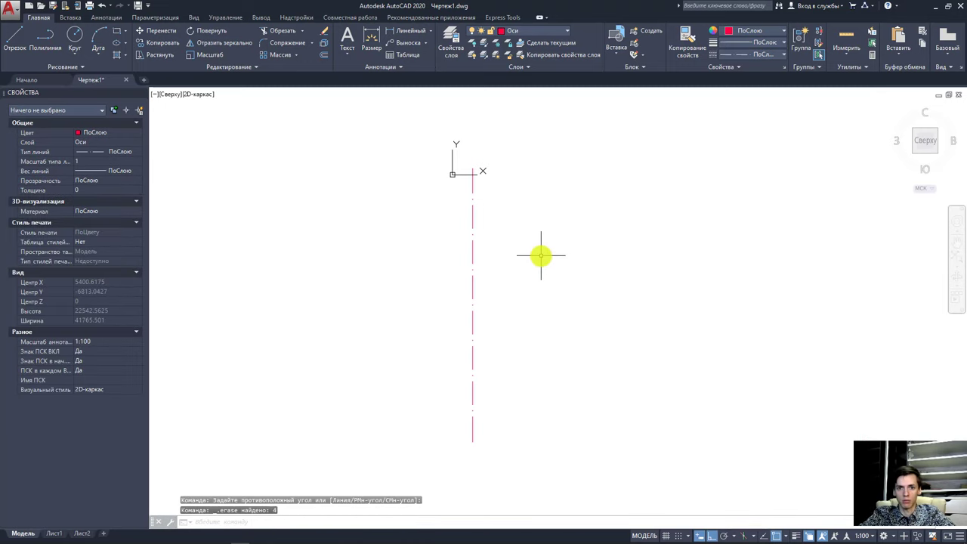
# Turn on grid display and grid snap, then bring up the Snap and Grid settings.
pyautogui.moveTo(541, 256); pyautogui.dragTo(959, 4, button='middle')
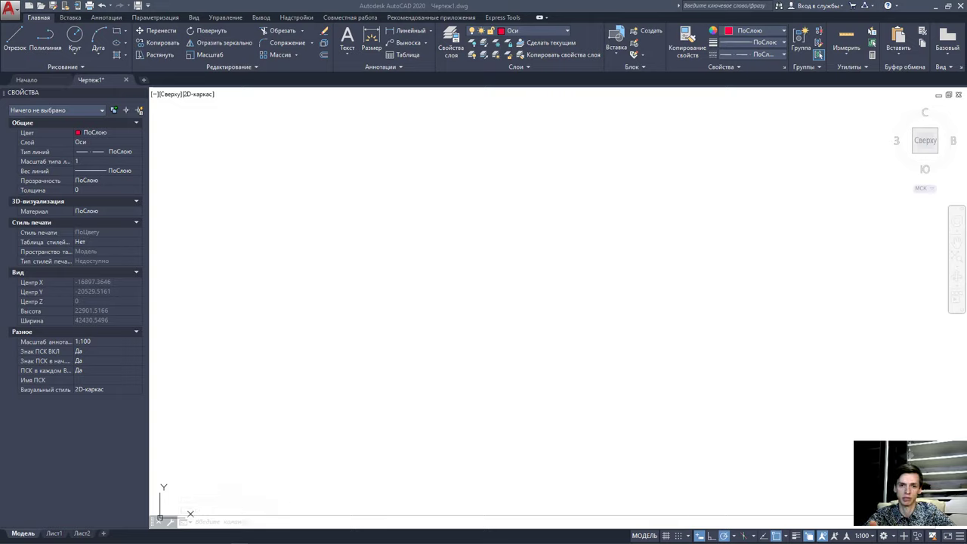
pyautogui.click(665, 536)
pyautogui.click(667, 536)
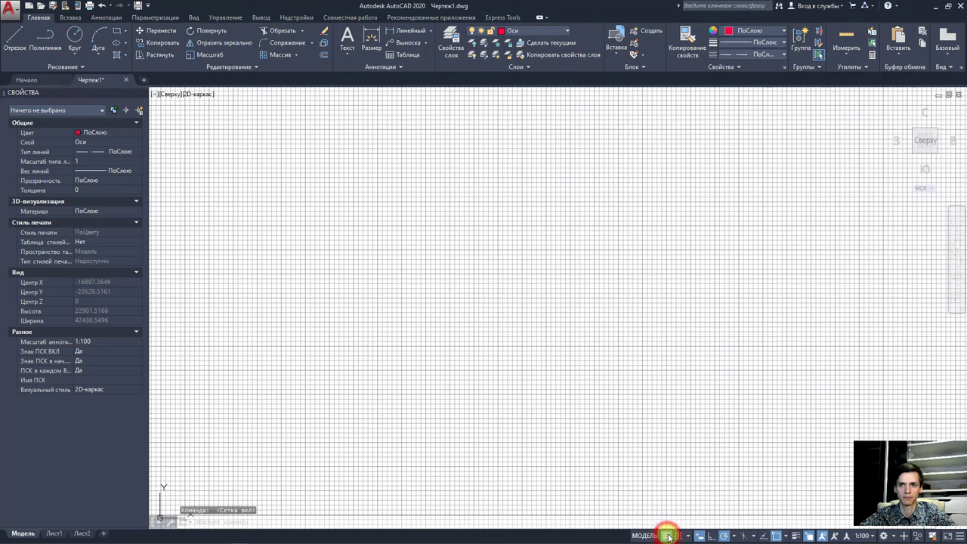
pyautogui.click(677, 536)
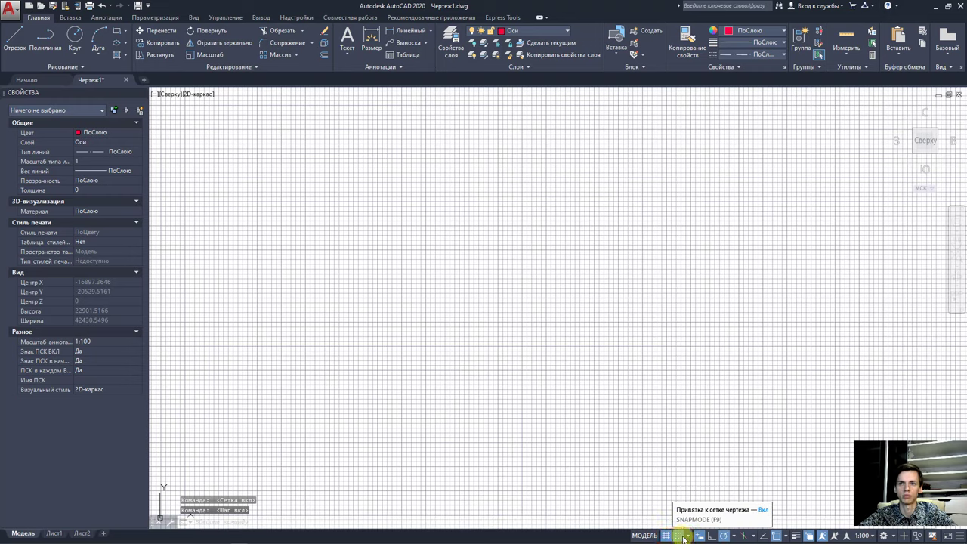
pyautogui.click(688, 536)
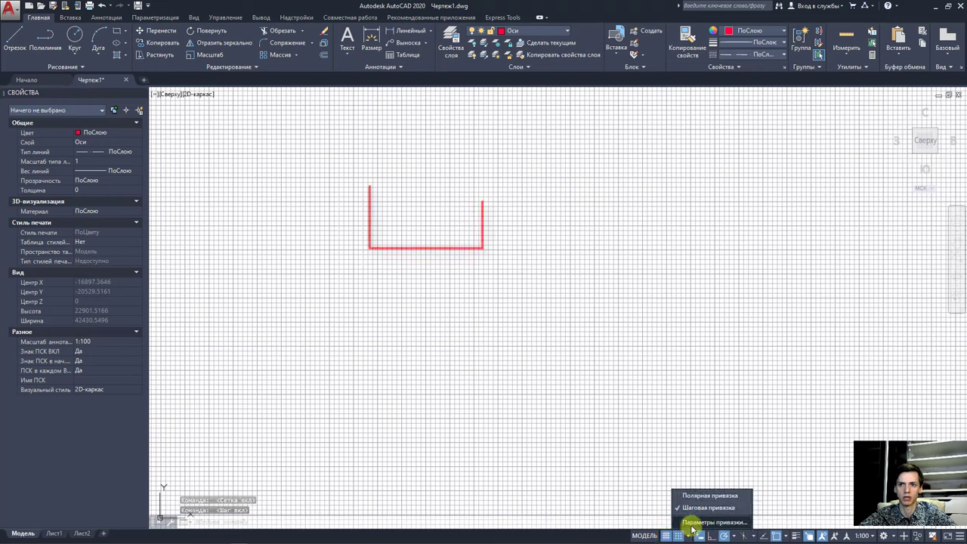
pyautogui.click(691, 523)
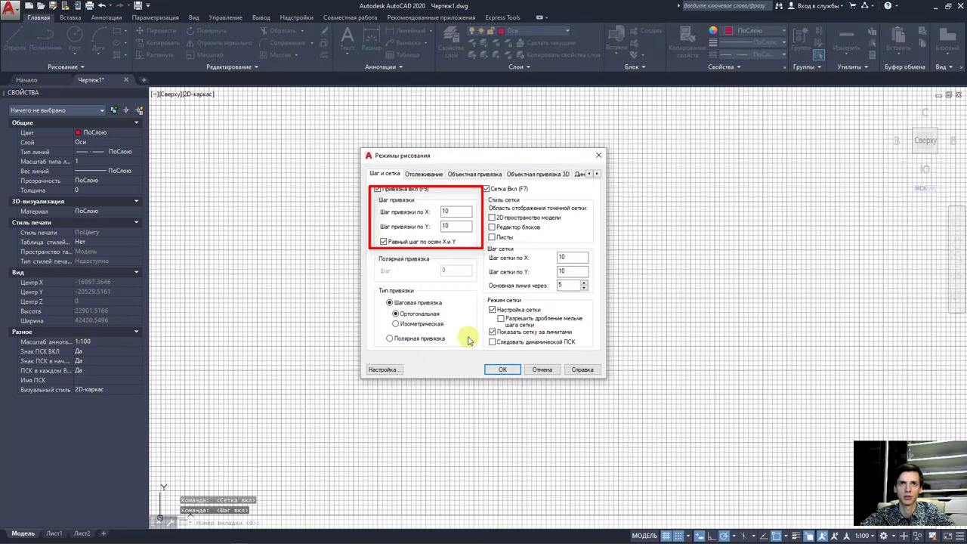
# Enter 100 as both the X and Y snap spacing in Drafting Settings and confirm.
pyautogui.doubleClick(459, 211)
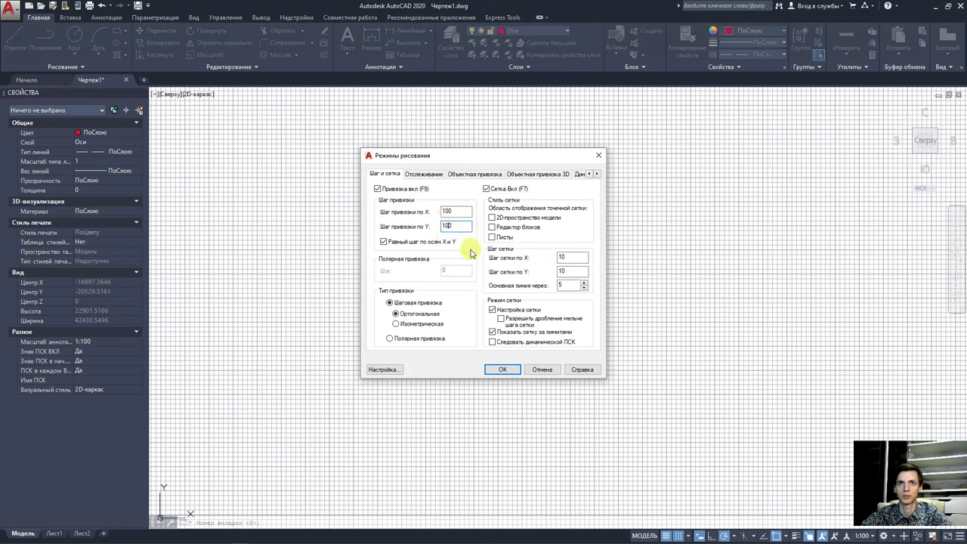
pyautogui.click(499, 368)
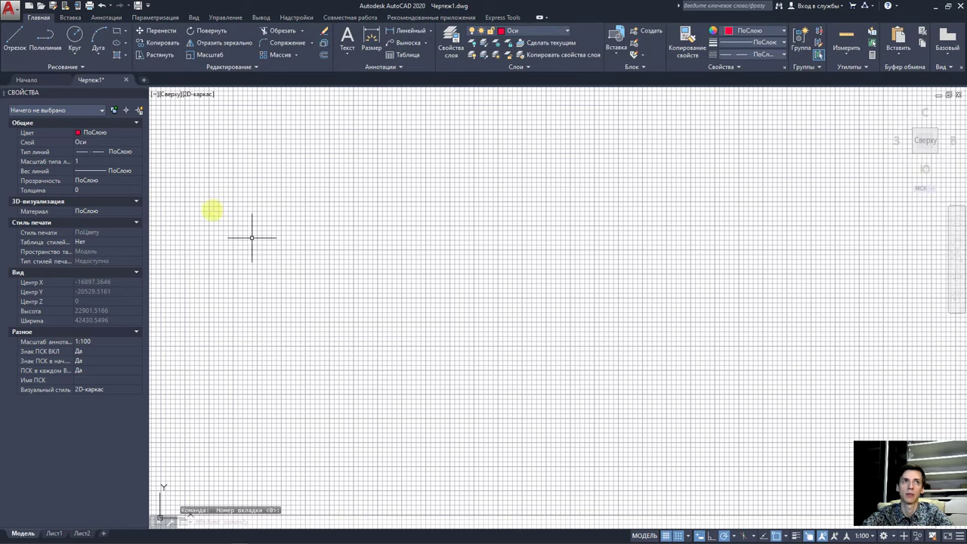
# Draw the 14000-long vertical axis line from a point at the bottom of the view.
pyautogui.click(15, 36)
pyautogui.click(372, 434)
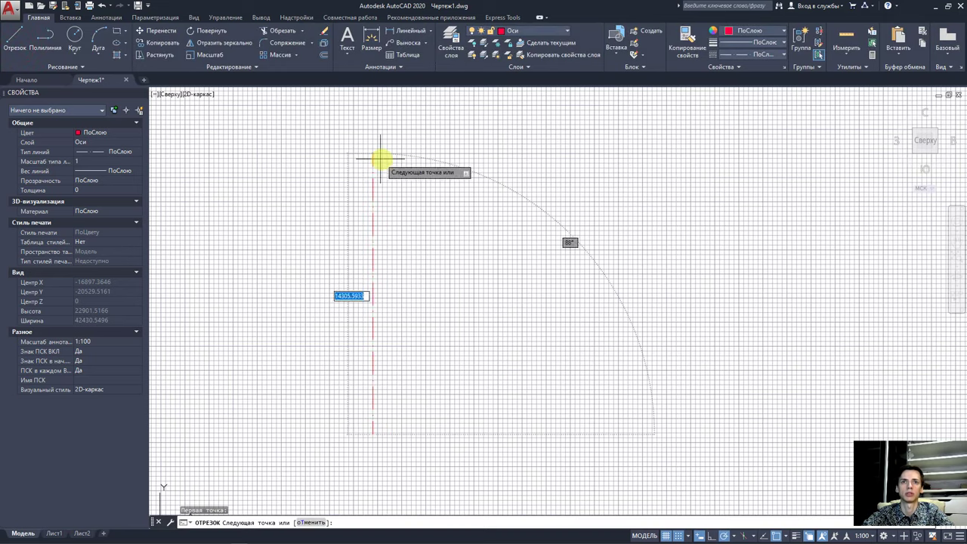
pyautogui.write('14000')
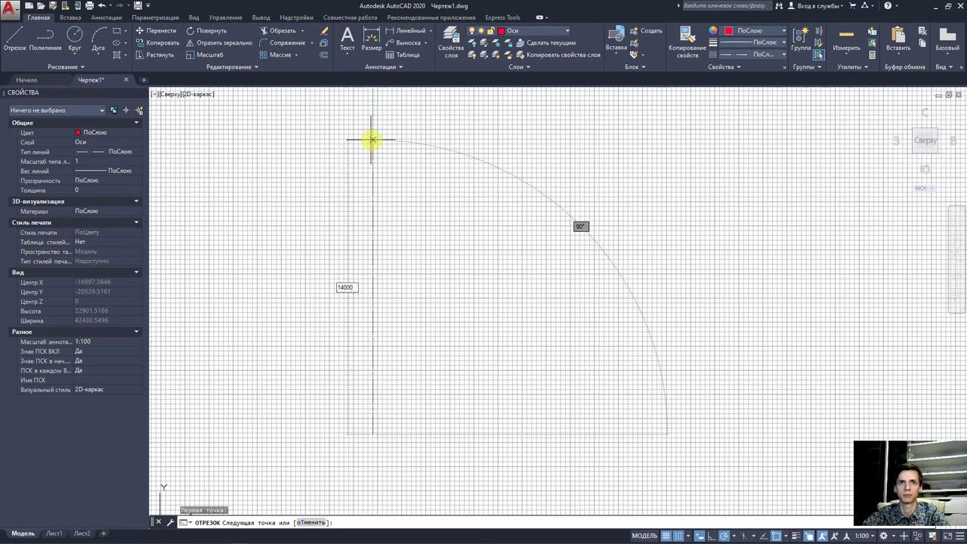
pyautogui.press('Return')
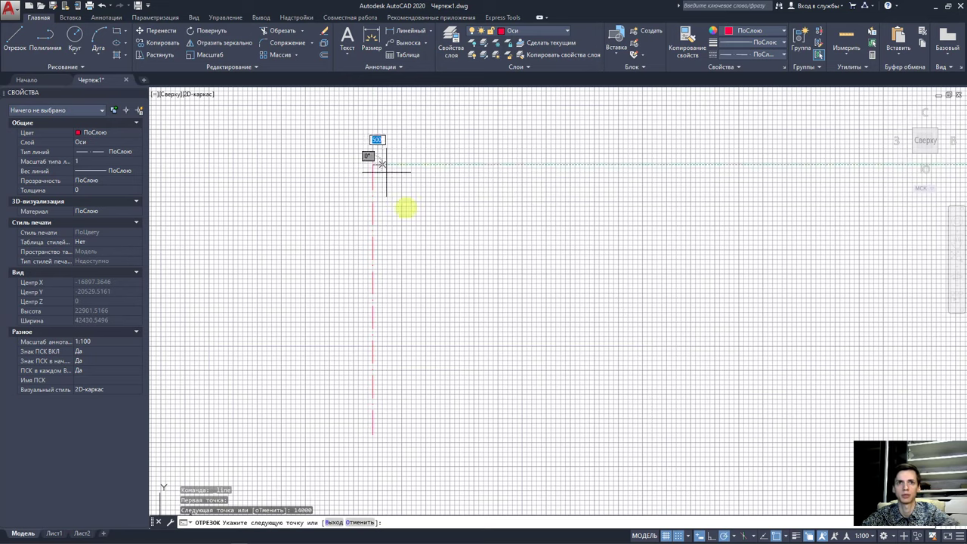
pyautogui.press('Escape')
# Draw a trial second vertical line beside it and measure the distance between them.
pyautogui.click(23, 49)
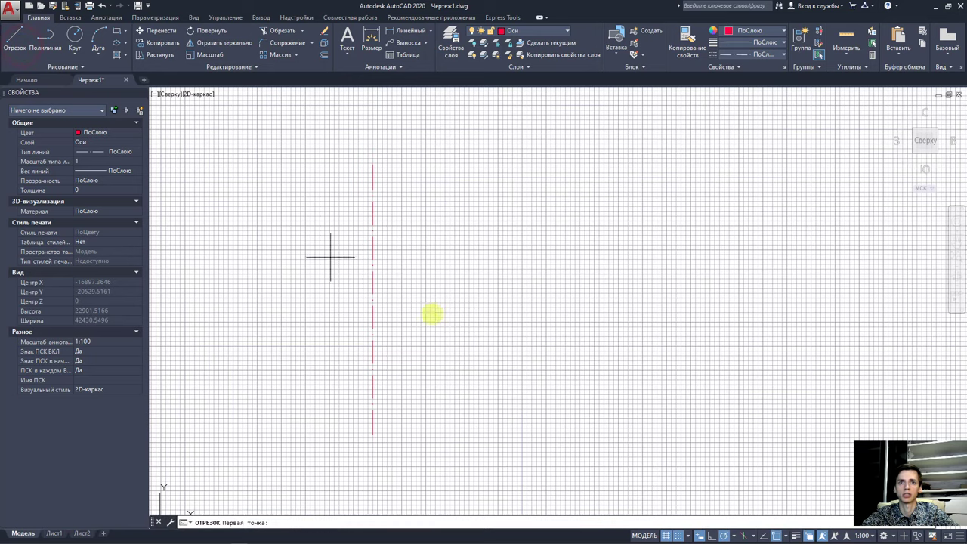
pyautogui.click(444, 434)
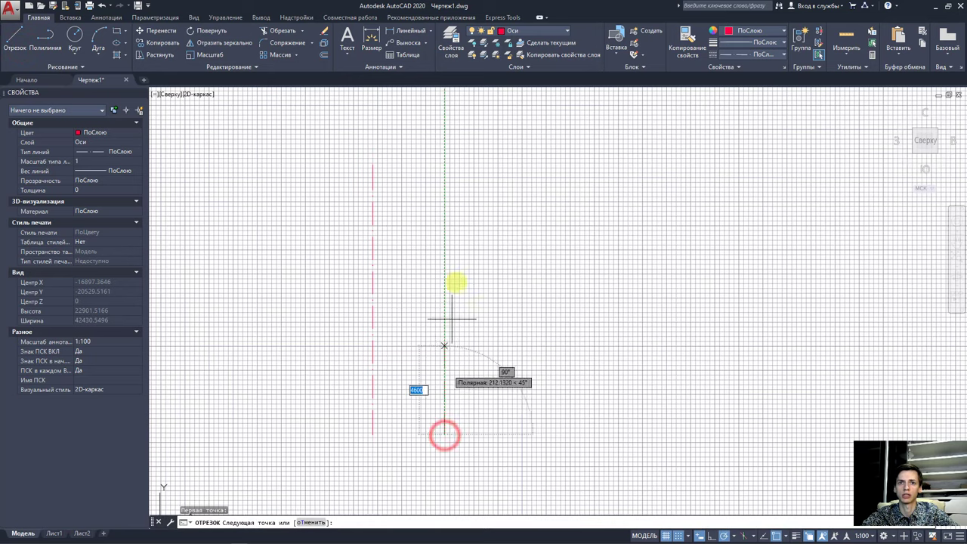
pyautogui.click(444, 173)
pyautogui.press('Escape')
pyautogui.click(844, 42)
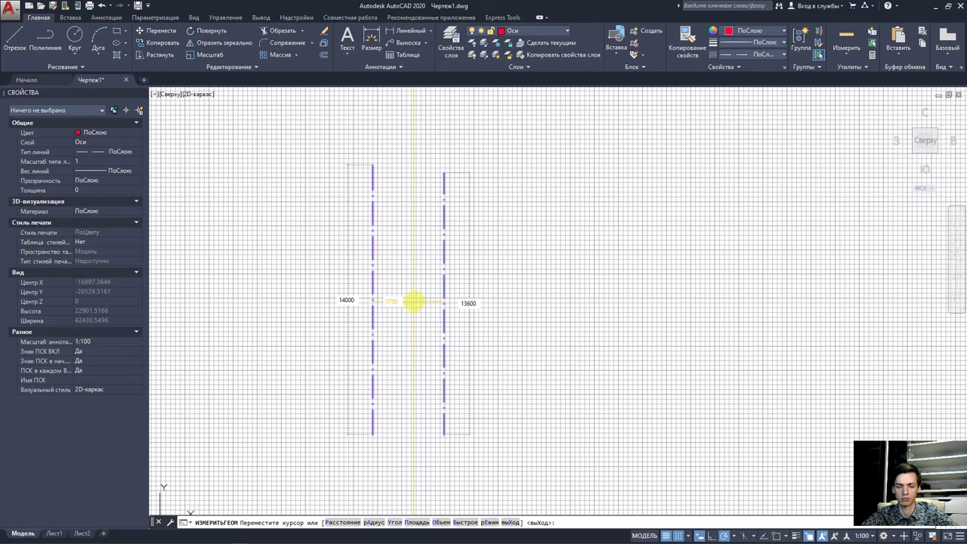
pyautogui.press('Escape')
# Window-select the trial second line and delete it.
pyautogui.click(463, 345)
pyautogui.click(408, 273)
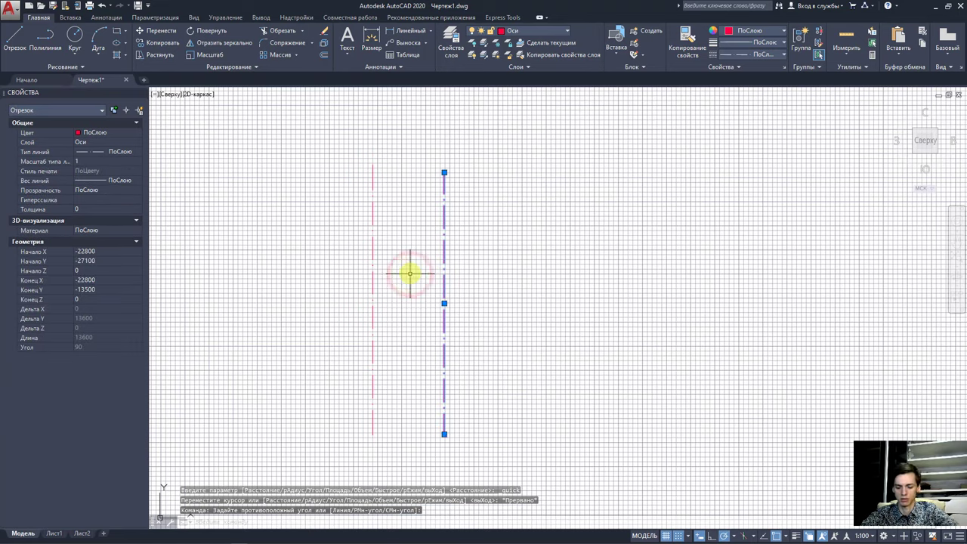
pyautogui.press('Delete')
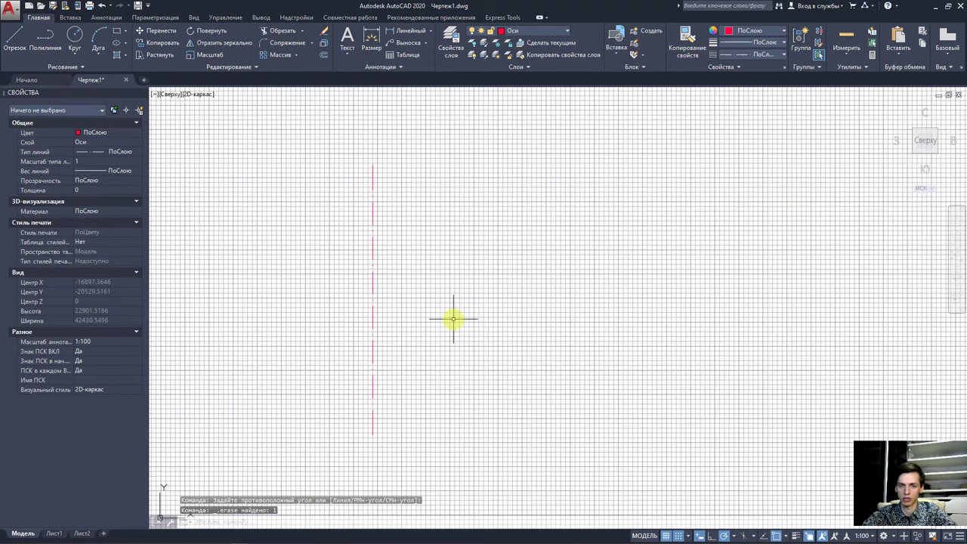
# Switch off grid display and Snap Mode, then pan so the axis line sits centrally.
pyautogui.click(668, 536)
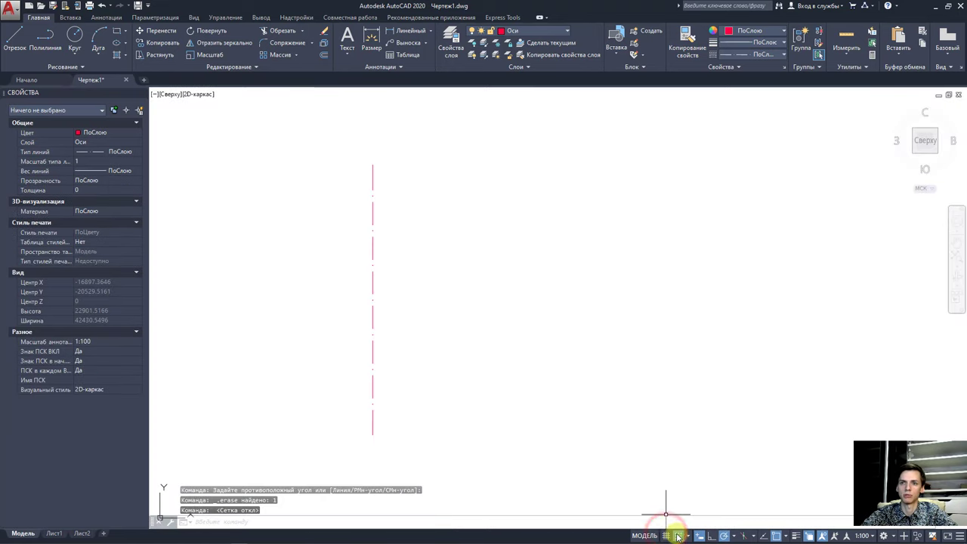
pyautogui.click(678, 535)
pyautogui.click(431, 388)
pyautogui.moveTo(458, 383)
pyautogui.mouseDown(button='middle')
pyautogui.moveTo(516, 385)
pyautogui.moveTo(525, 367)
pyautogui.mouseUp(button='middle')
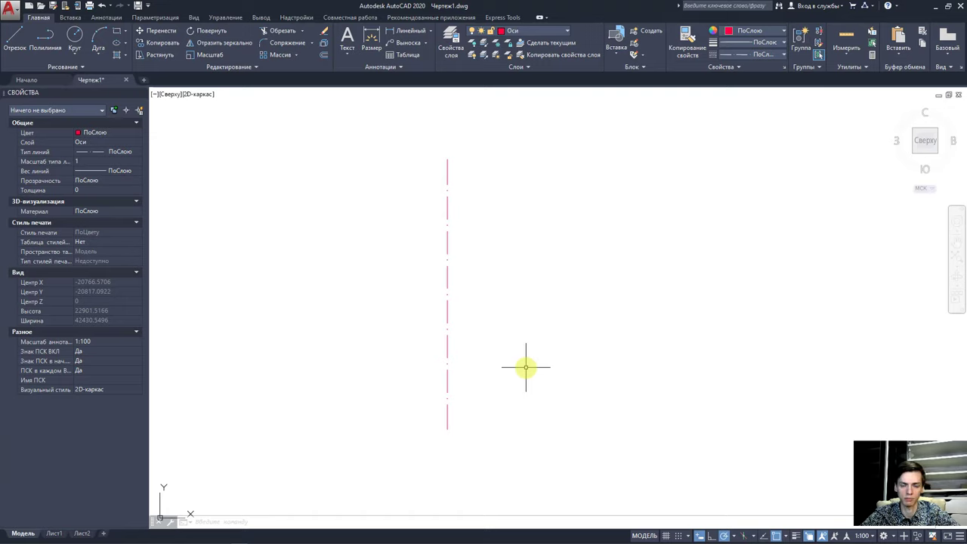
# Turn on Ortho and offset the axis line 8000 to the right.
pyautogui.click(445, 343)
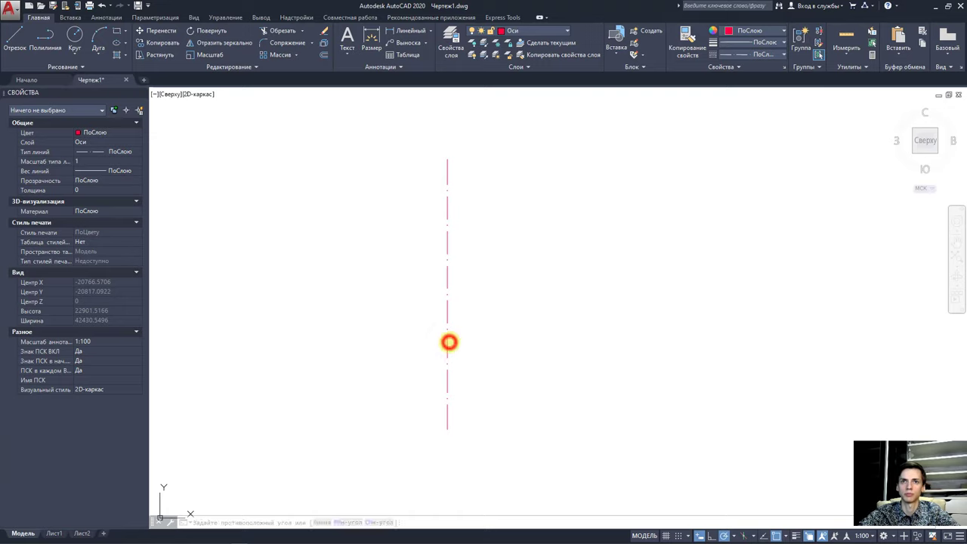
pyautogui.click(711, 535)
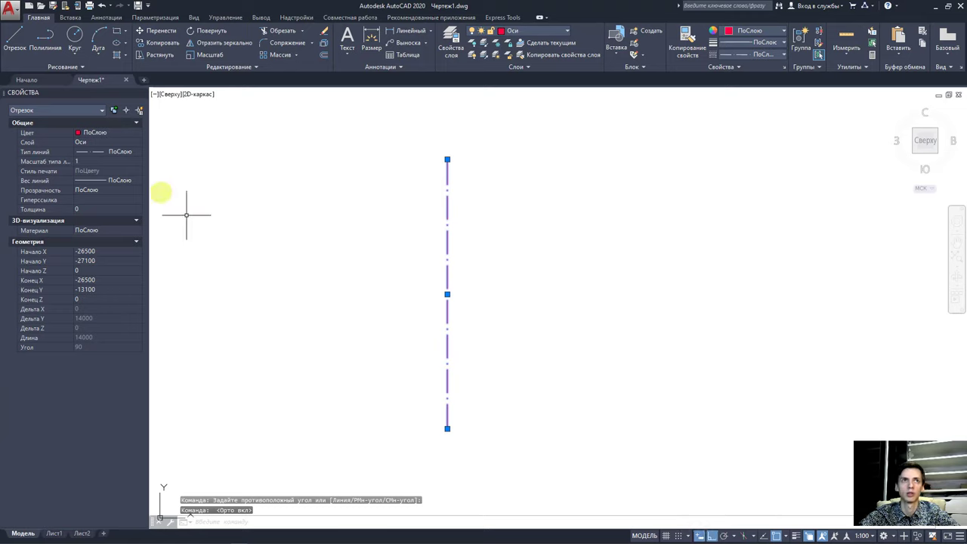
pyautogui.click(324, 55)
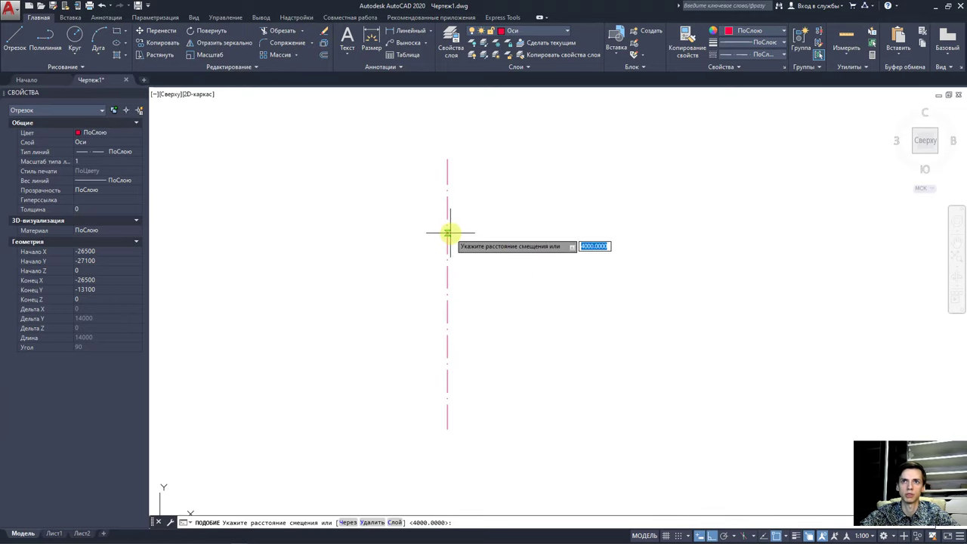
pyautogui.write('8000')
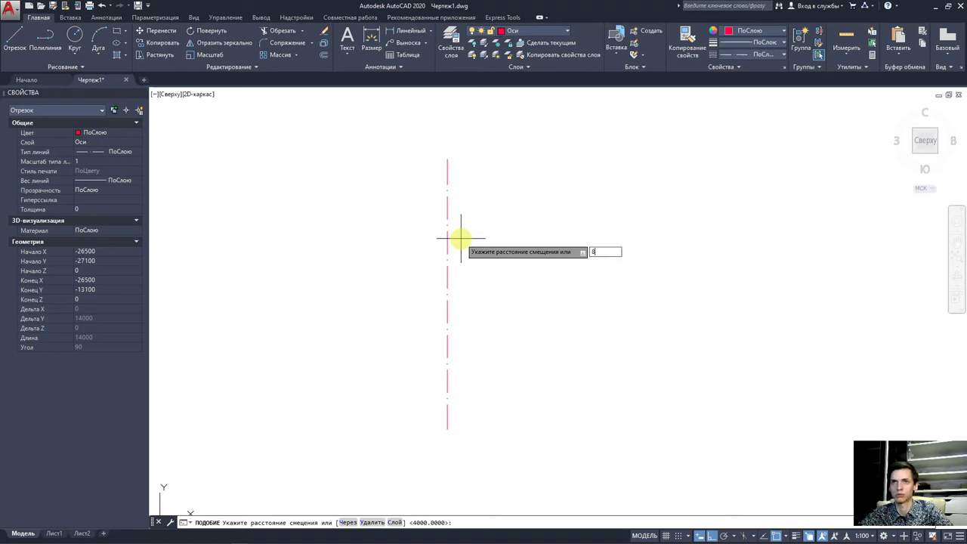
pyautogui.press('Return')
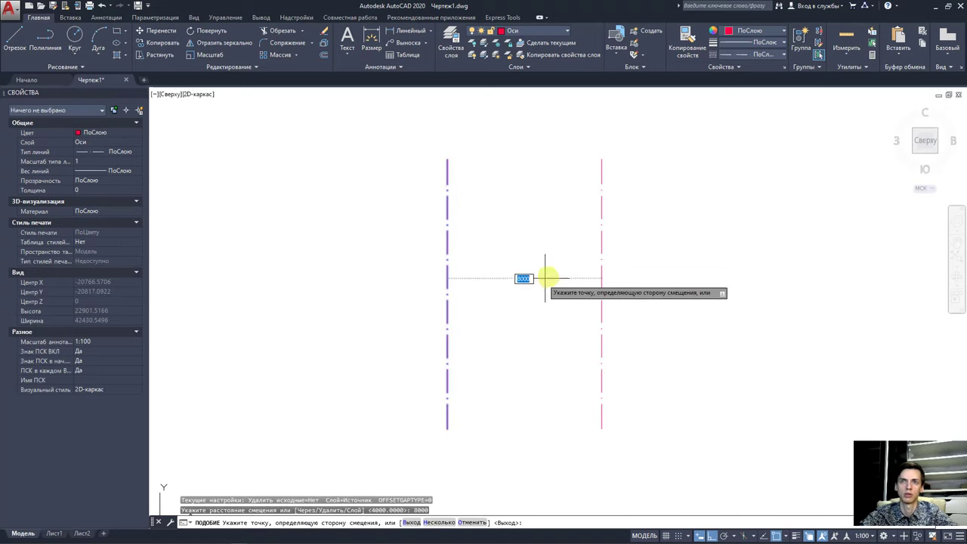
pyautogui.click(549, 275)
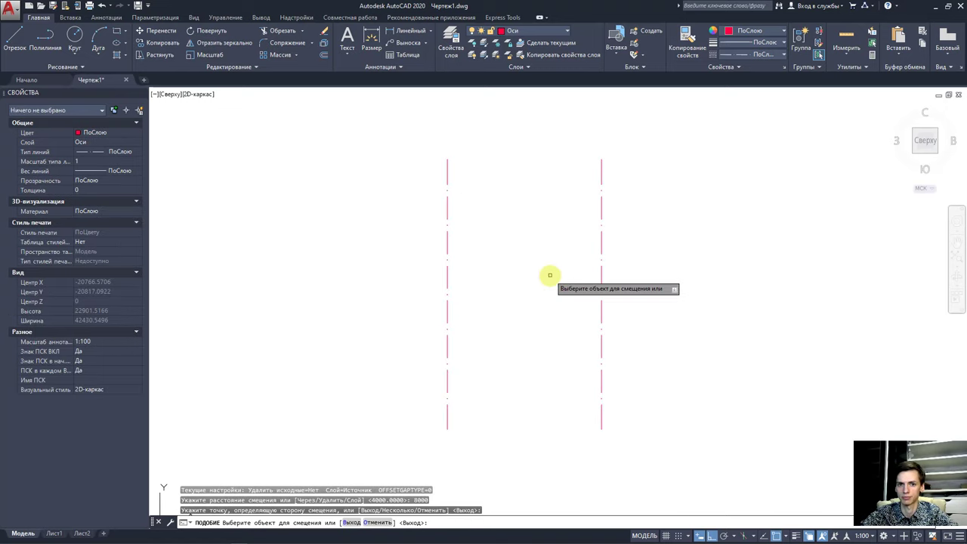
# Offset the new axis line a further 4000 to the right.
pyautogui.click(324, 55)
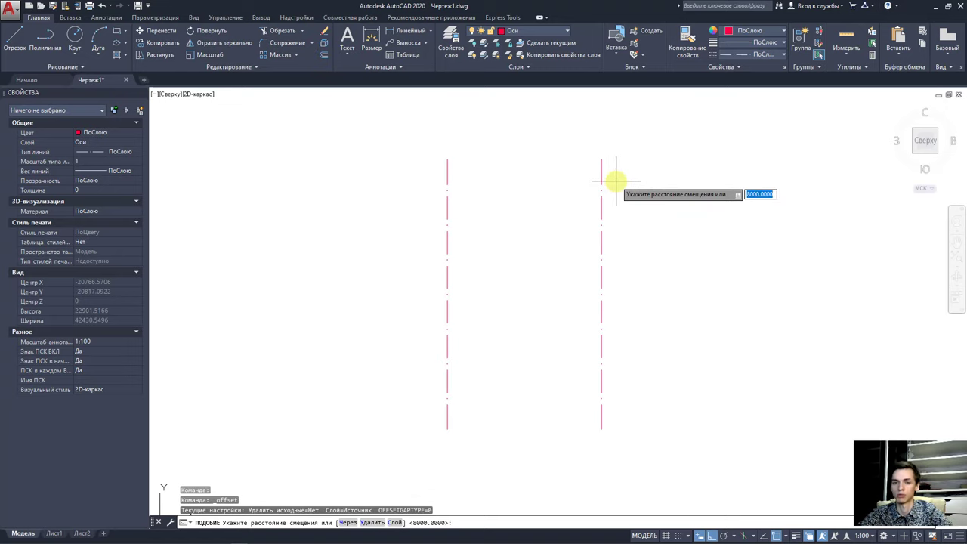
pyautogui.write('4000')
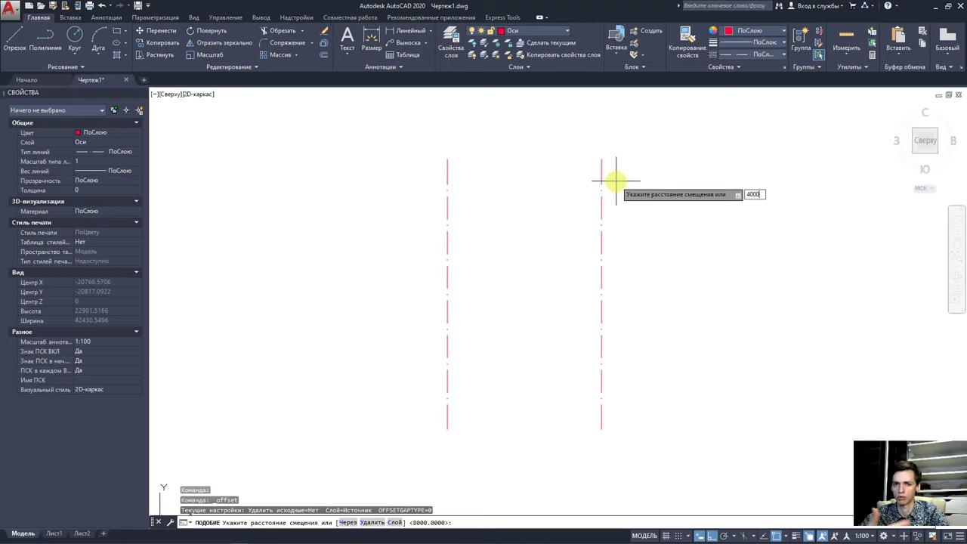
pyautogui.press('Return')
pyautogui.click(601, 240)
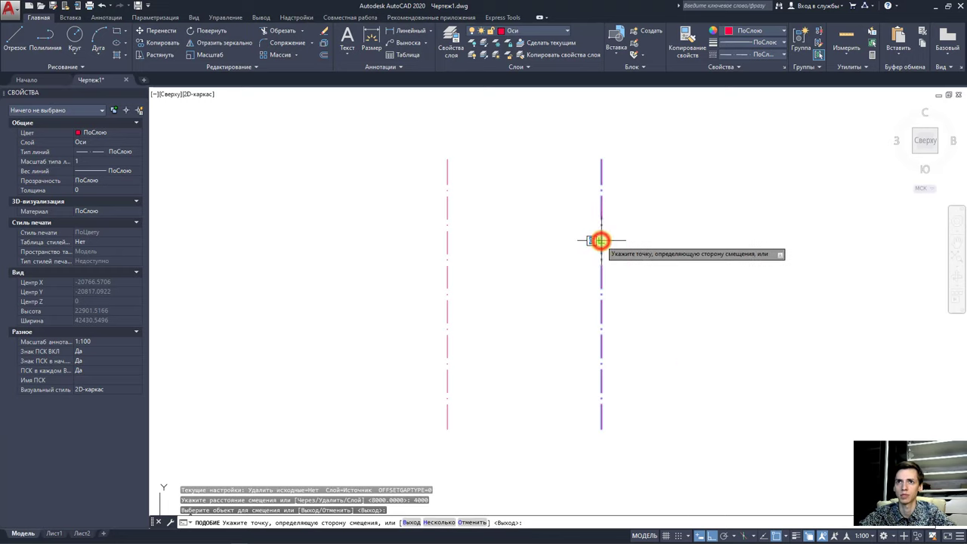
pyautogui.click(654, 245)
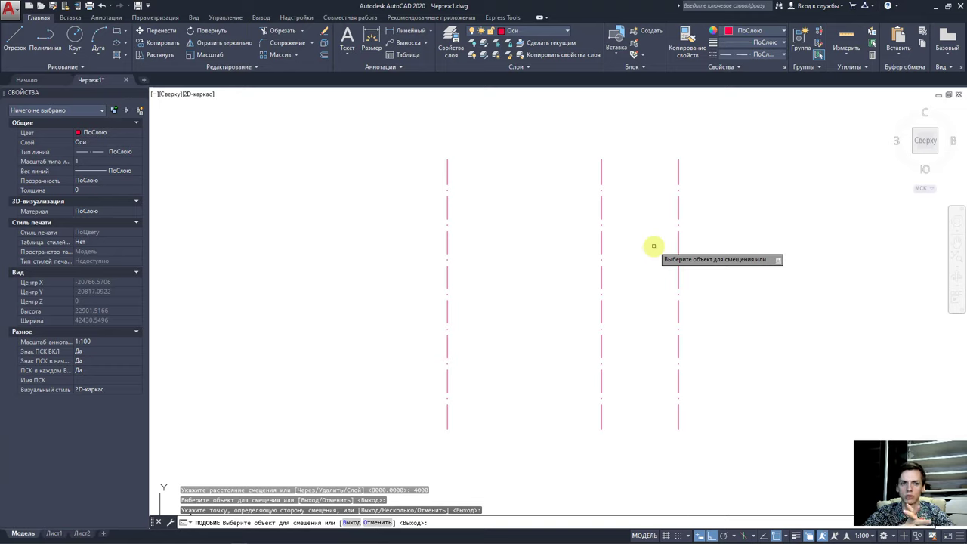
pyautogui.press('Escape')
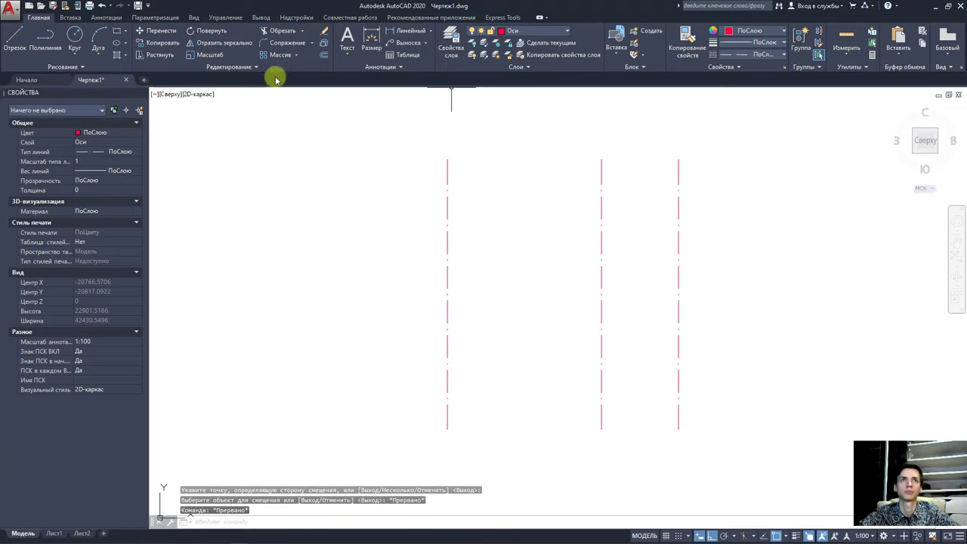
pyautogui.click(117, 31)
pyautogui.moveTo(199, 120); pyautogui.dragTo(408, 206, button='middle')
pyautogui.click(224, 173)
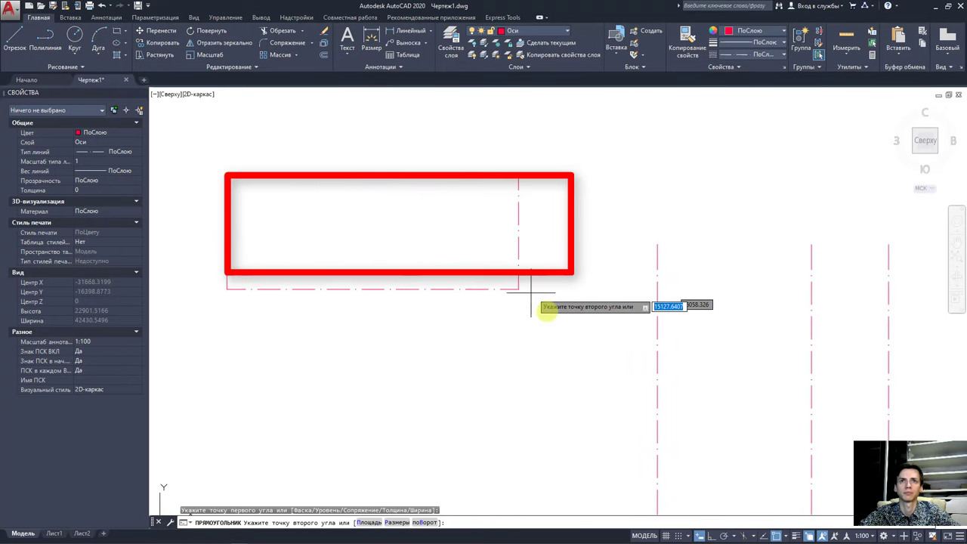
pyautogui.click(571, 359)
pyautogui.press('Escape')
pyautogui.click(846, 42)
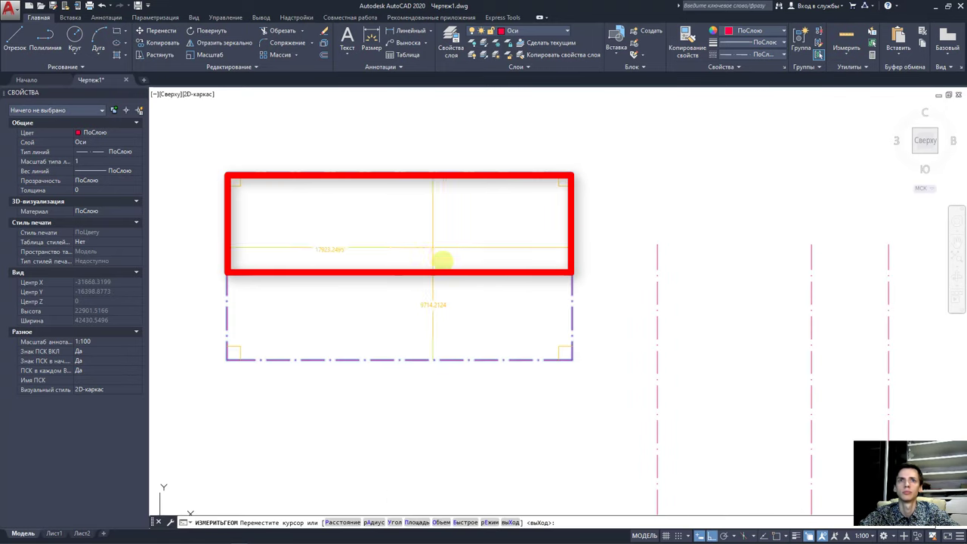
pyautogui.press('Escape')
pyautogui.click(509, 358)
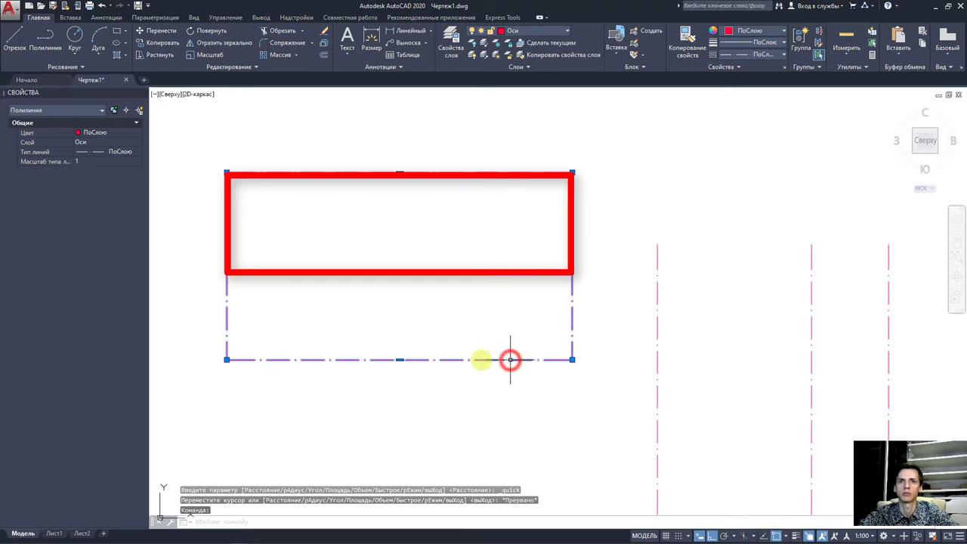
pyautogui.click(399, 359)
pyautogui.click(389, 266)
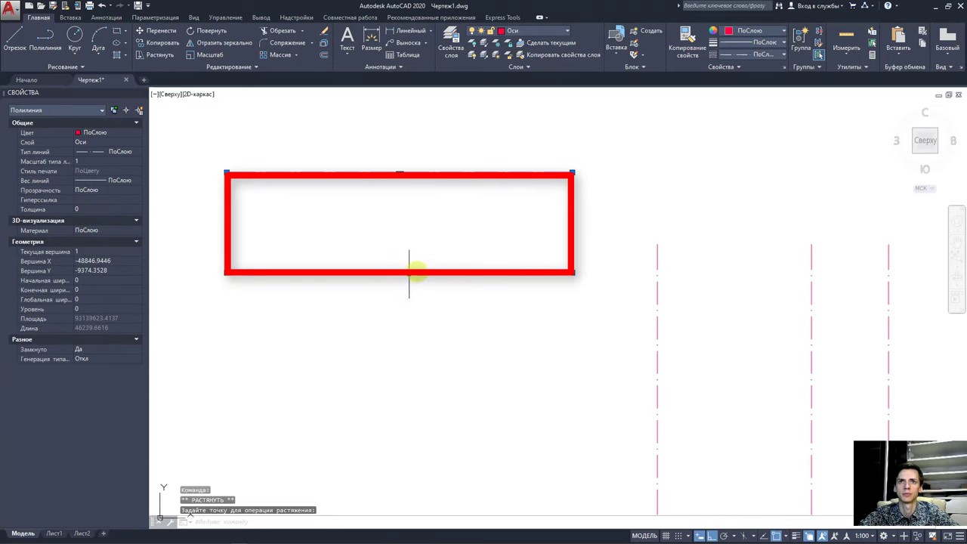
pyautogui.click(846, 42)
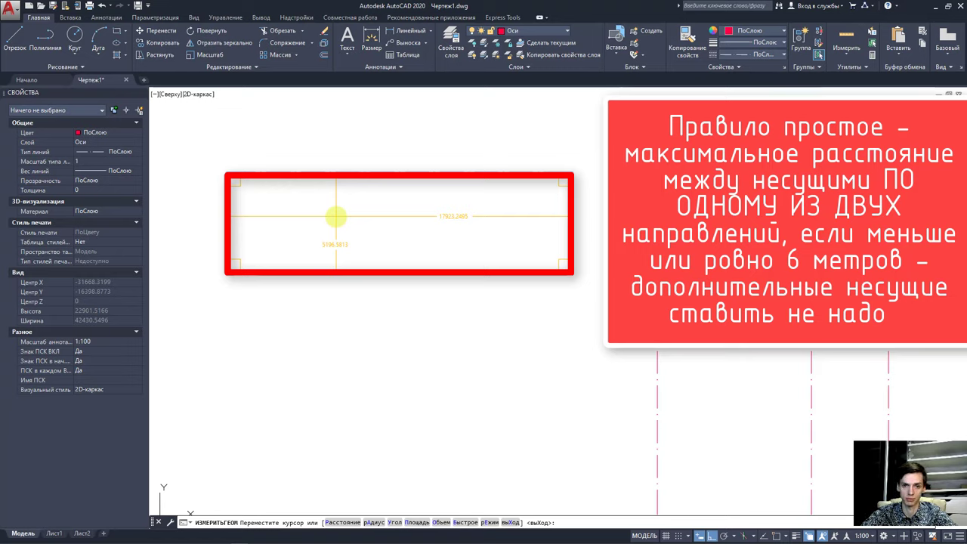
pyautogui.press('Escape')
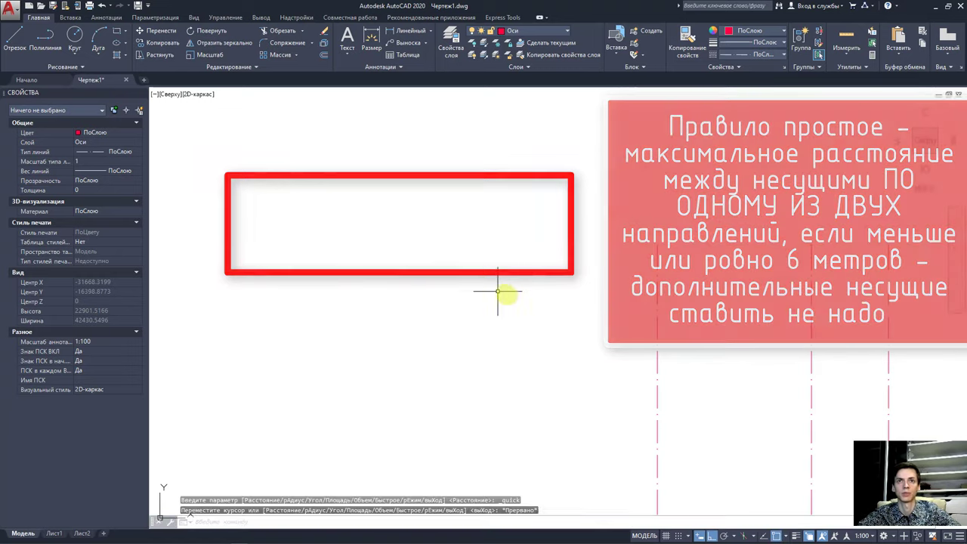
pyautogui.click(518, 291)
pyautogui.click(355, 133)
pyautogui.press('Delete')
# Draw a 14000-long horizontal line starting left of the three vertical axes, then select it.
pyautogui.scroll(-5, 556, 254)
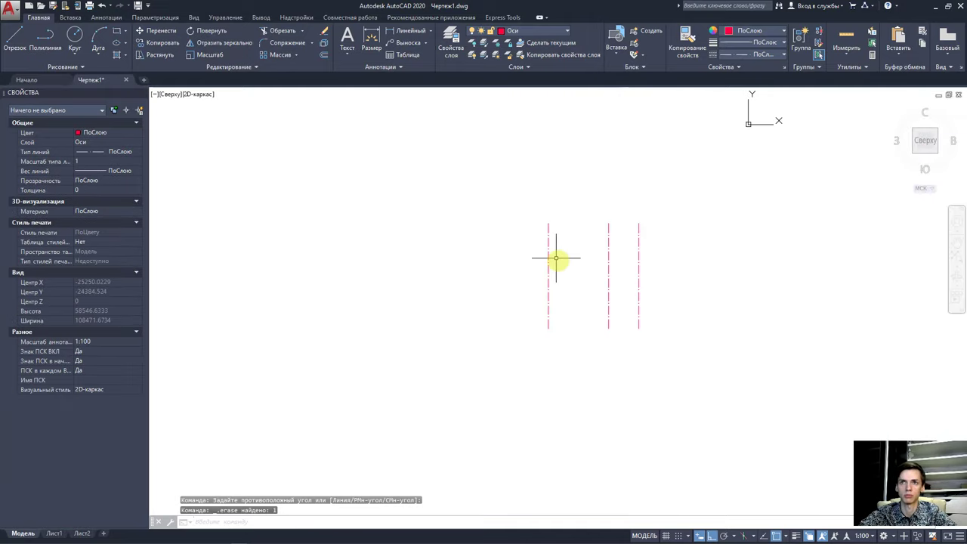
pyautogui.scroll(4, 555, 285)
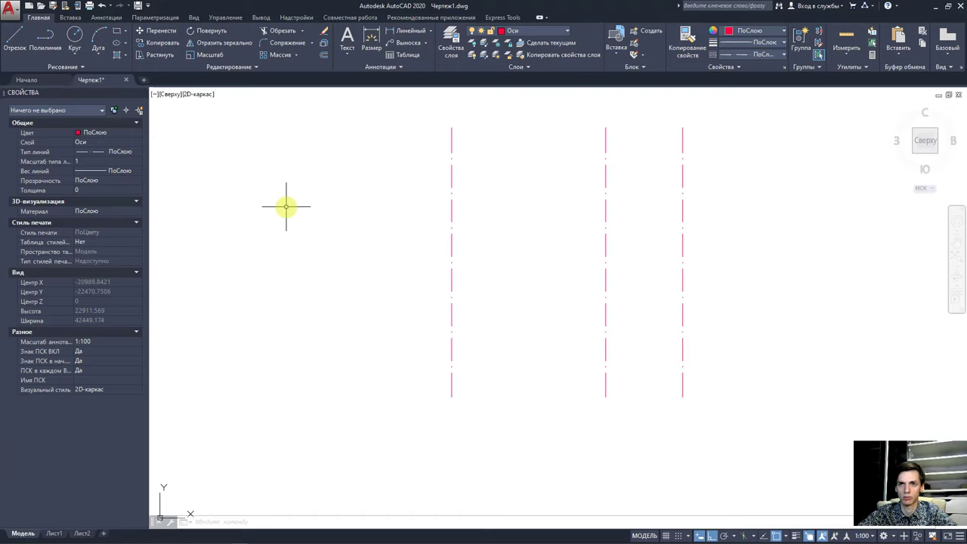
pyautogui.click(15, 36)
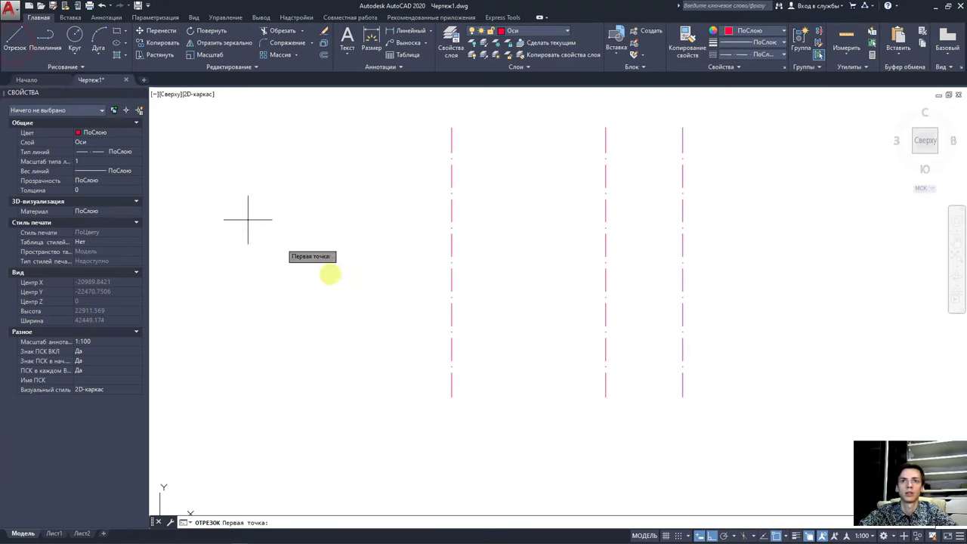
pyautogui.click(395, 356)
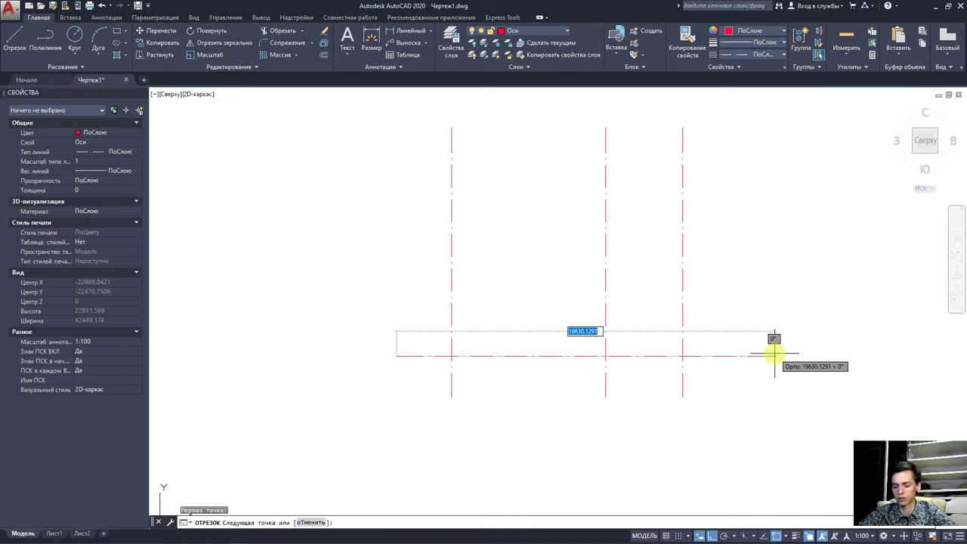
pyautogui.write('1400')
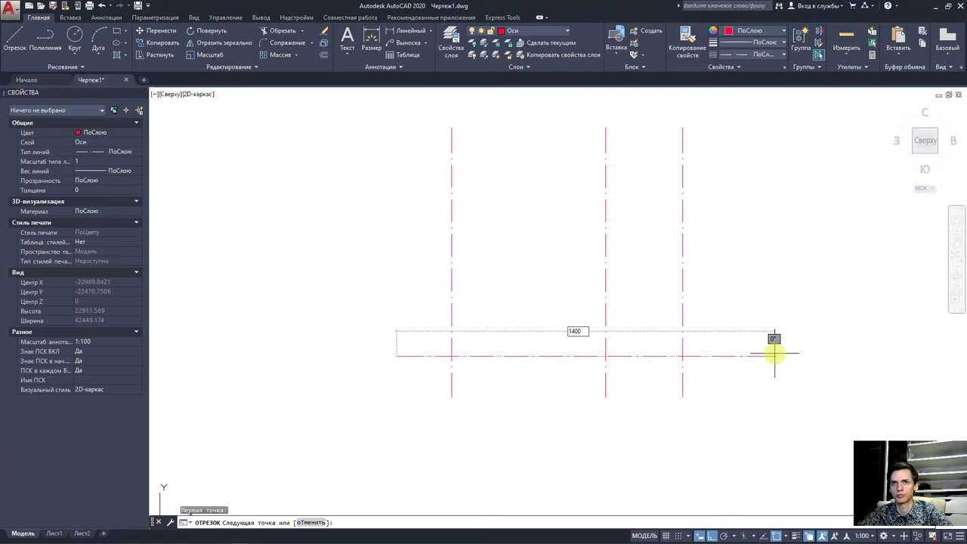
pyautogui.write('0')
pyautogui.press('Return')
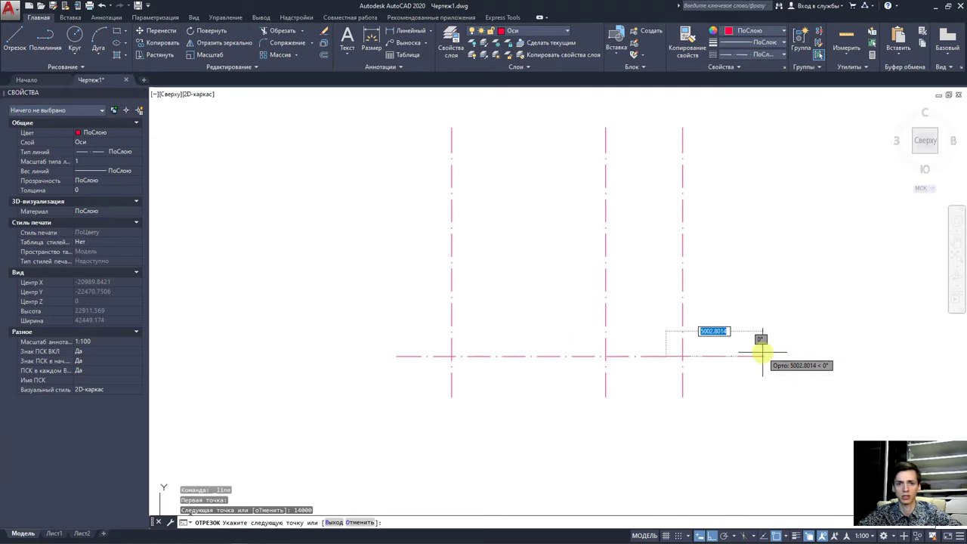
pyautogui.press('Escape')
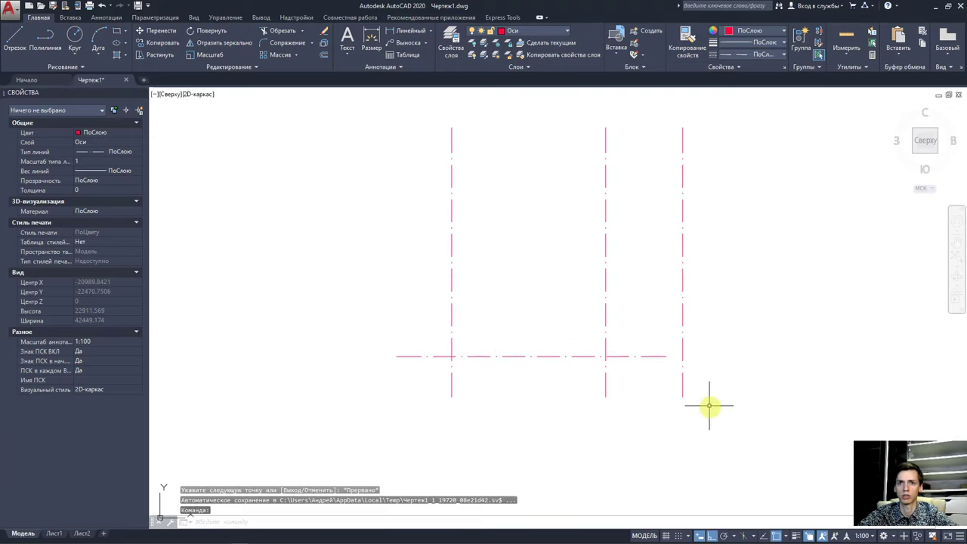
pyautogui.click(651, 355)
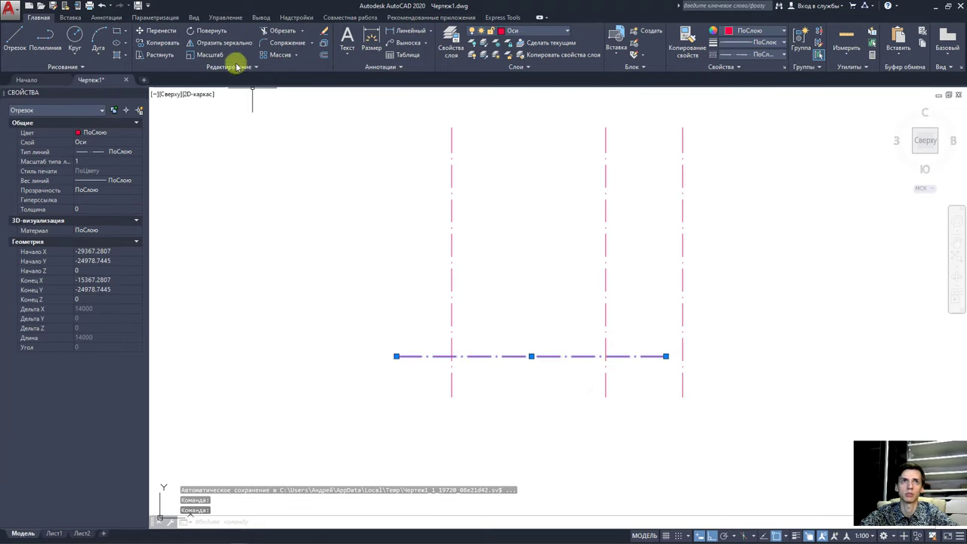
# Move the horizontal axis by its end point so it overhangs both outer vertical axes.
pyautogui.click(158, 32)
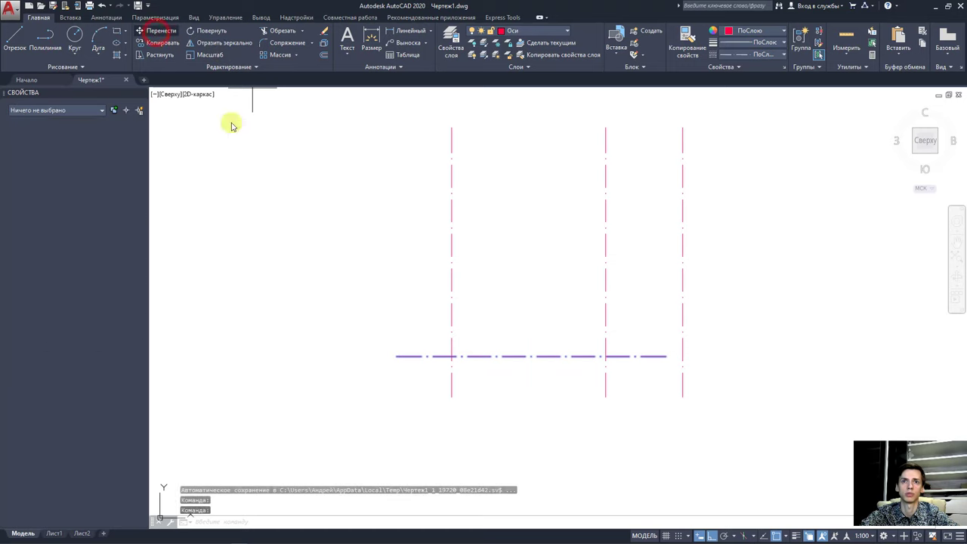
pyautogui.click(419, 357)
pyautogui.scroll(3, 451, 351)
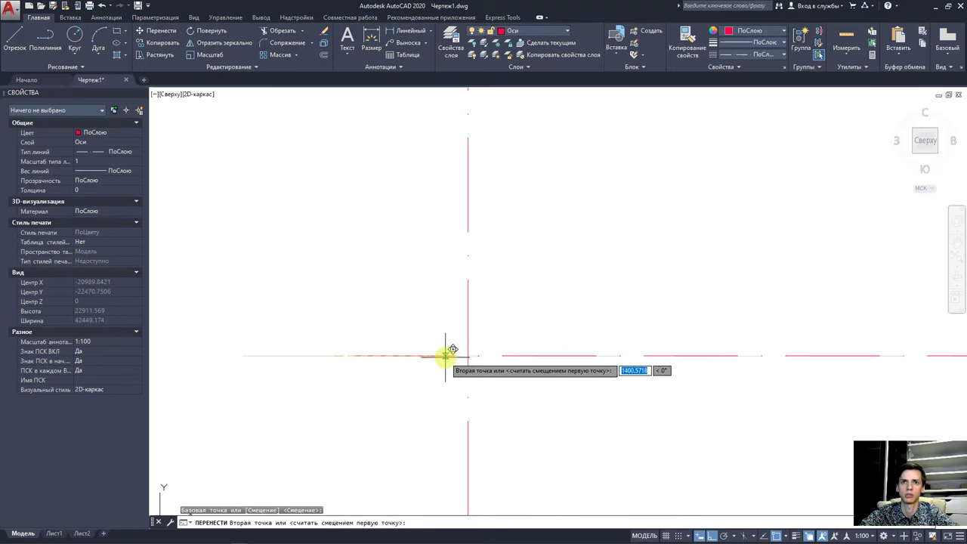
pyautogui.click(471, 356)
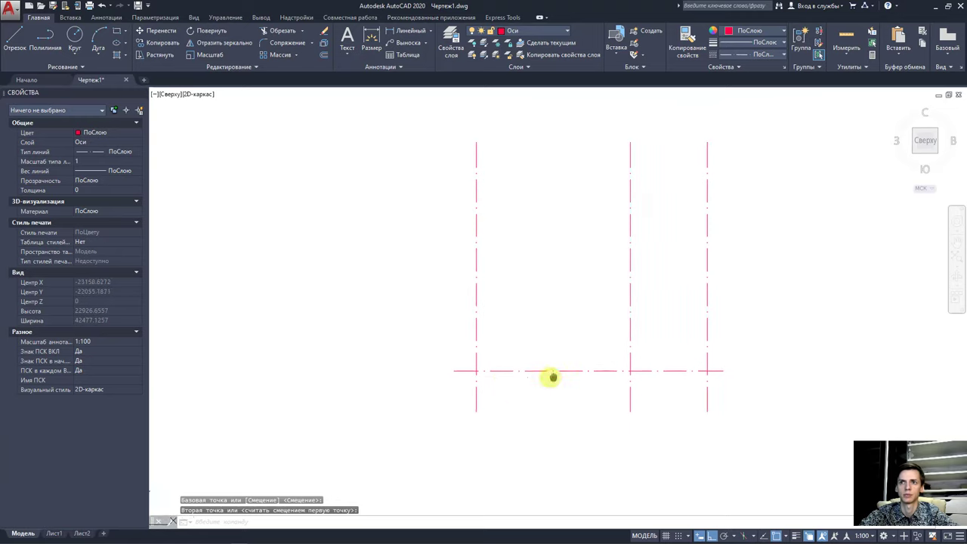
pyautogui.moveTo(554, 378); pyautogui.dragTo(539, 379, button='middle')
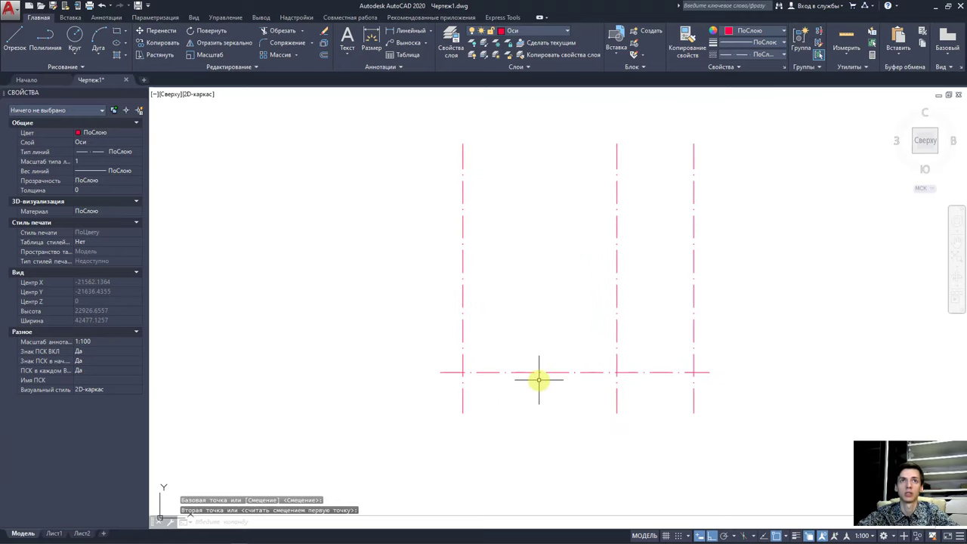
pyautogui.click(323, 58)
pyautogui.write('1500')
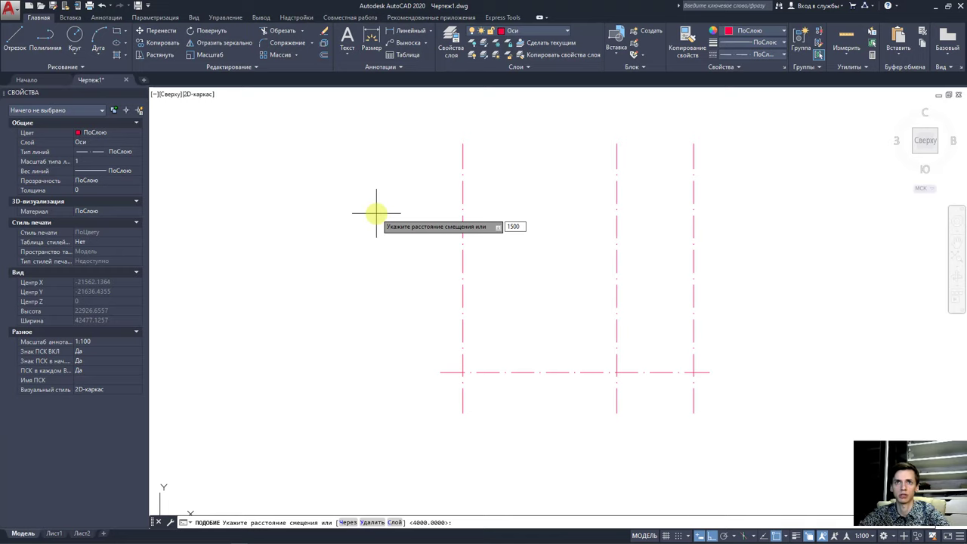
# Offset the bottom horizontal axis 1500 upward.
pyautogui.press('Return')
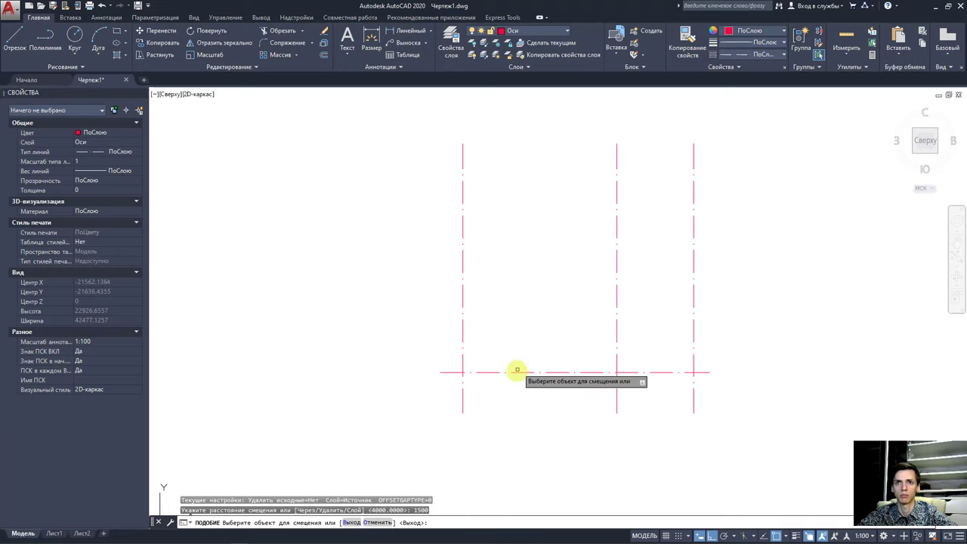
pyautogui.click(516, 371)
pyautogui.click(522, 321)
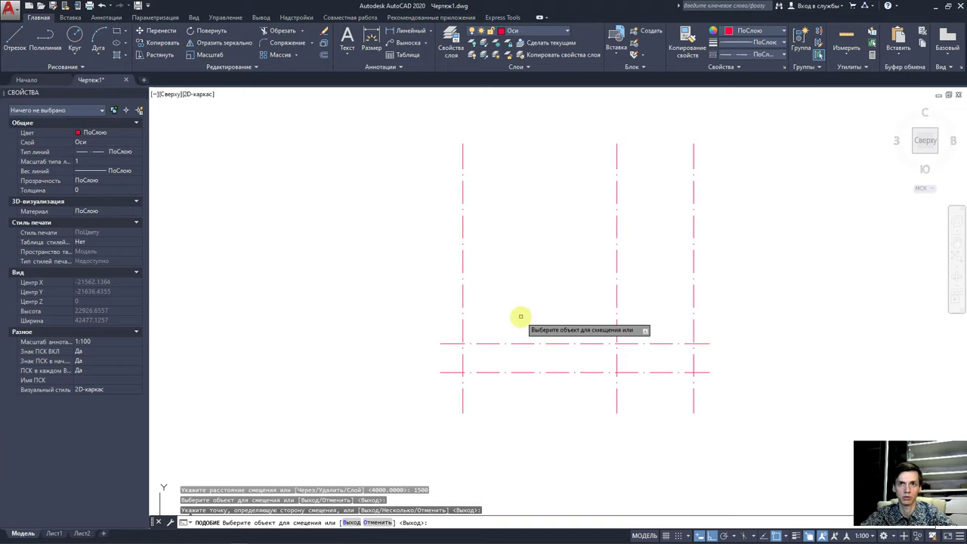
pyautogui.click(514, 343)
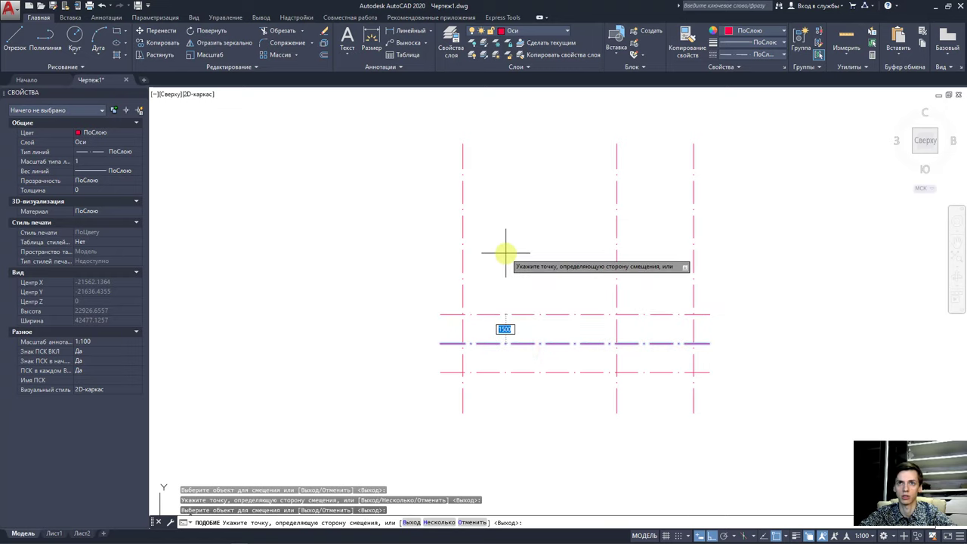
pyautogui.press('Escape')
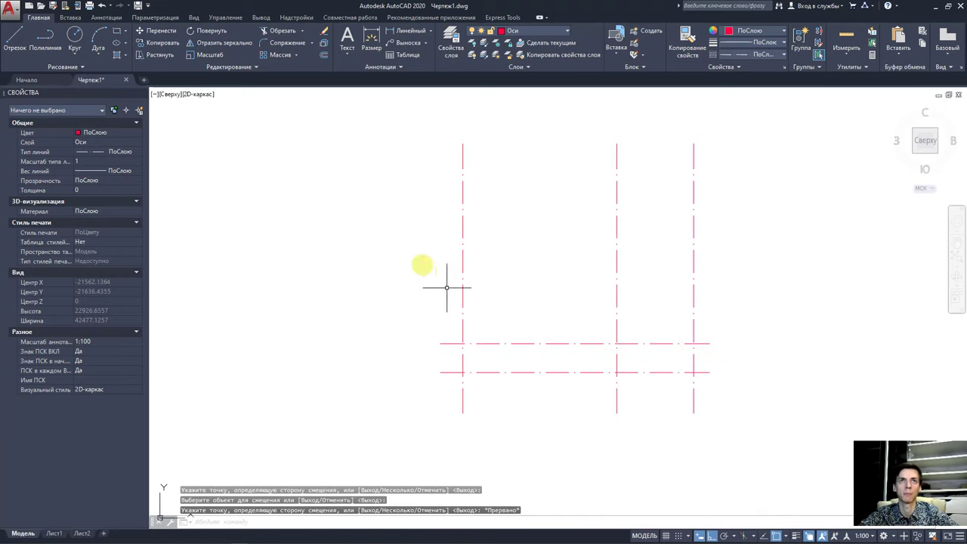
# Offset the new horizontal axis 9500 upward to form the top of the grid.
pyautogui.click(323, 54)
pyautogui.write('9500')
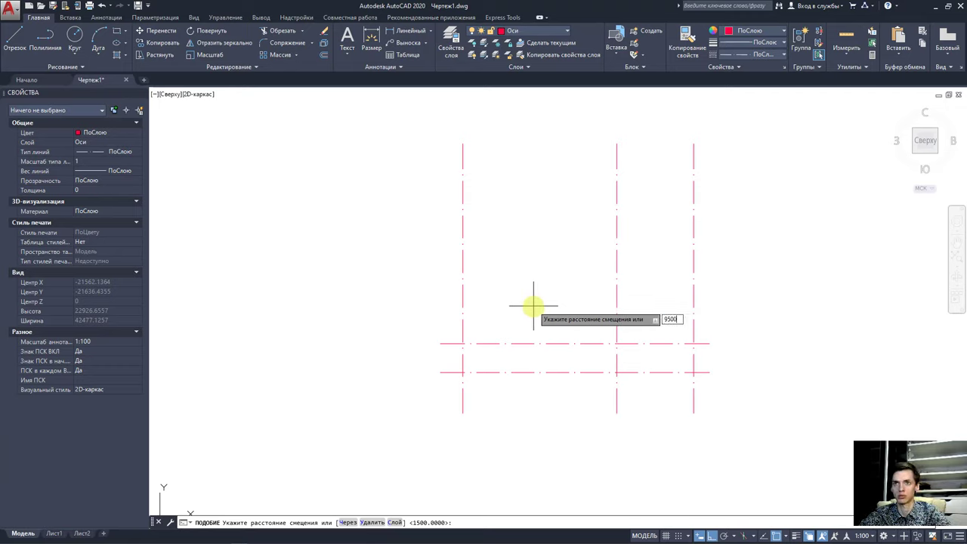
pyautogui.press('Return')
pyautogui.click(524, 341)
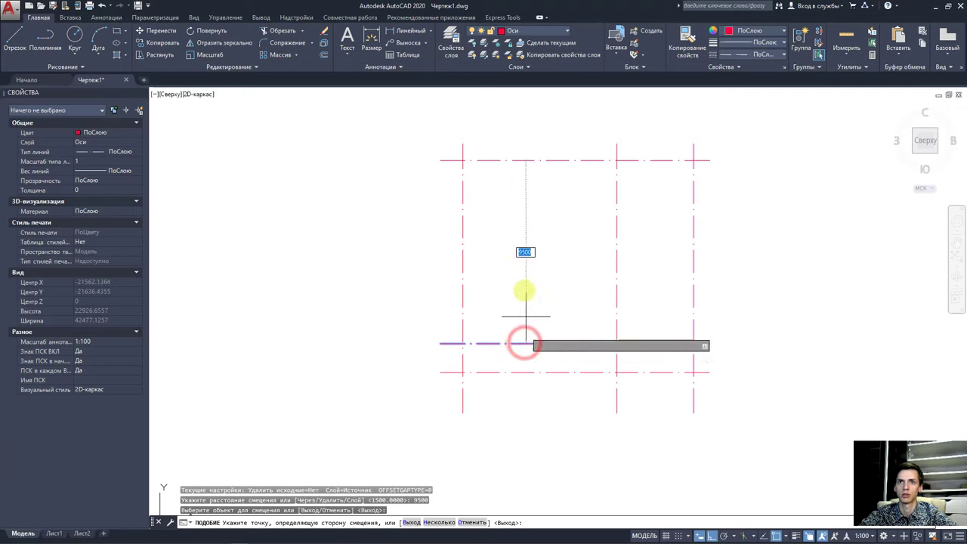
pyautogui.click(520, 227)
pyautogui.press('Escape')
pyautogui.press('Escape')
pyautogui.moveTo(539, 253); pyautogui.dragTo(553, 305, button='middle')
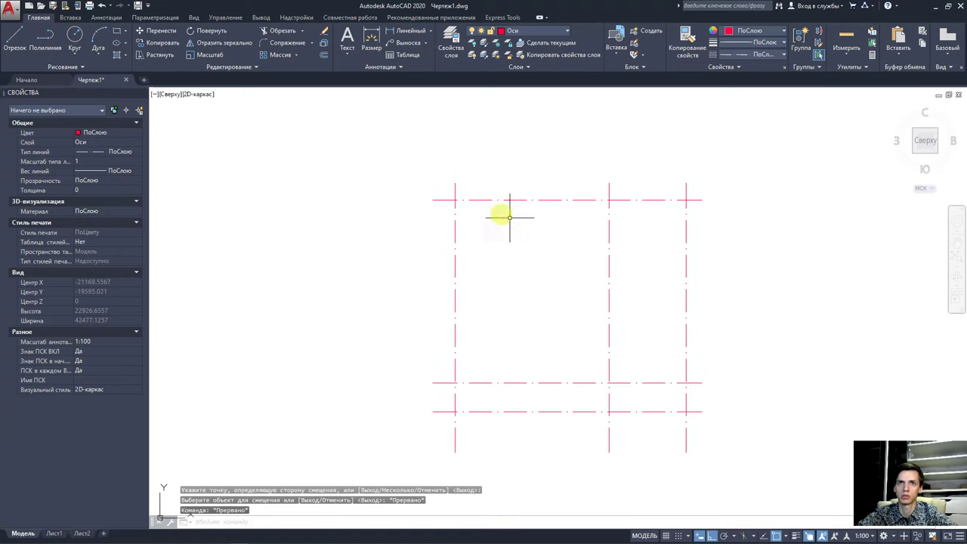
pyautogui.click(453, 182)
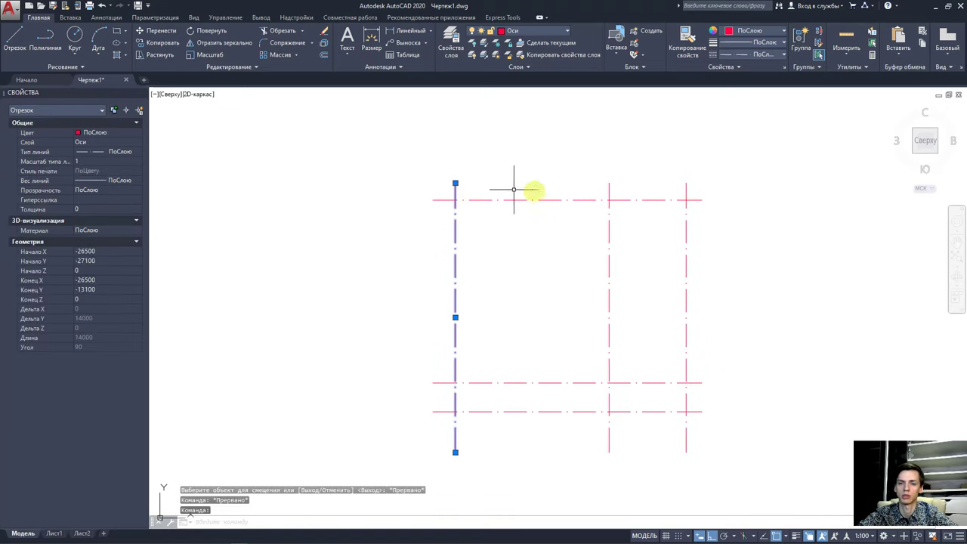
pyautogui.press('Escape')
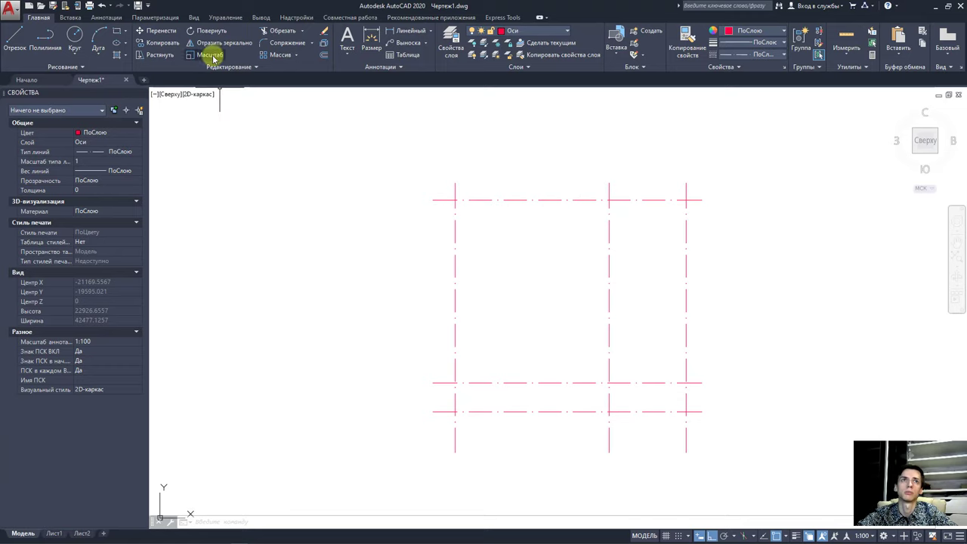
pyautogui.click(77, 35)
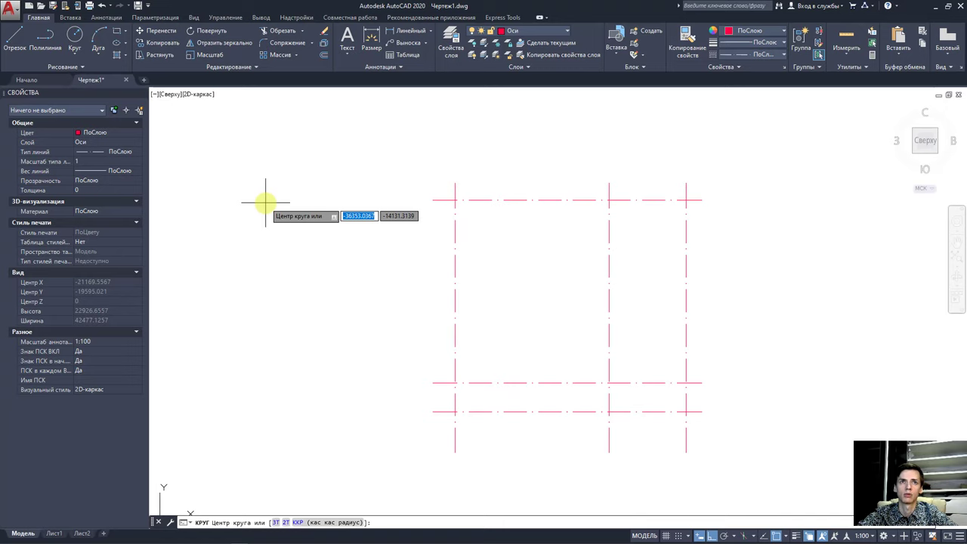
pyautogui.click(265, 202)
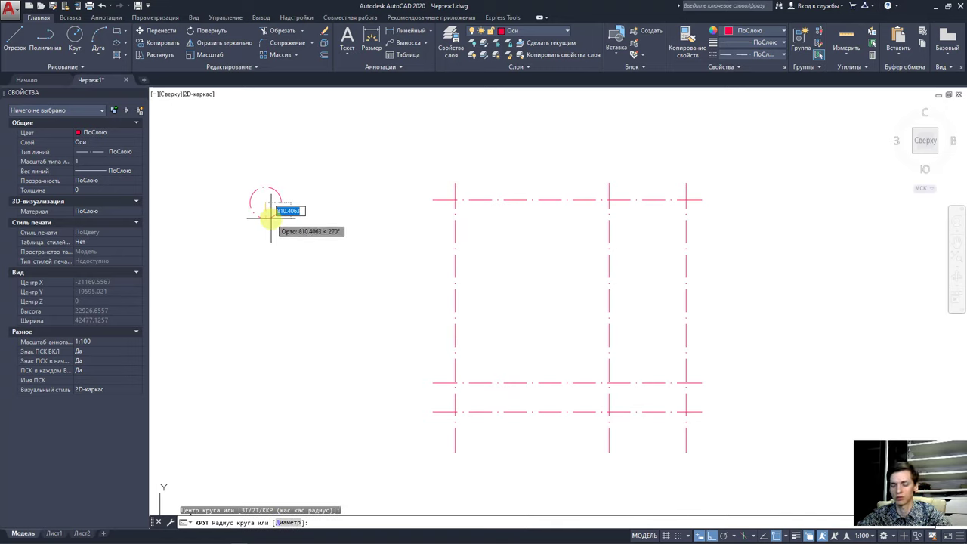
pyautogui.write('400')
pyautogui.press('Return')
pyautogui.scroll(2, 267, 203)
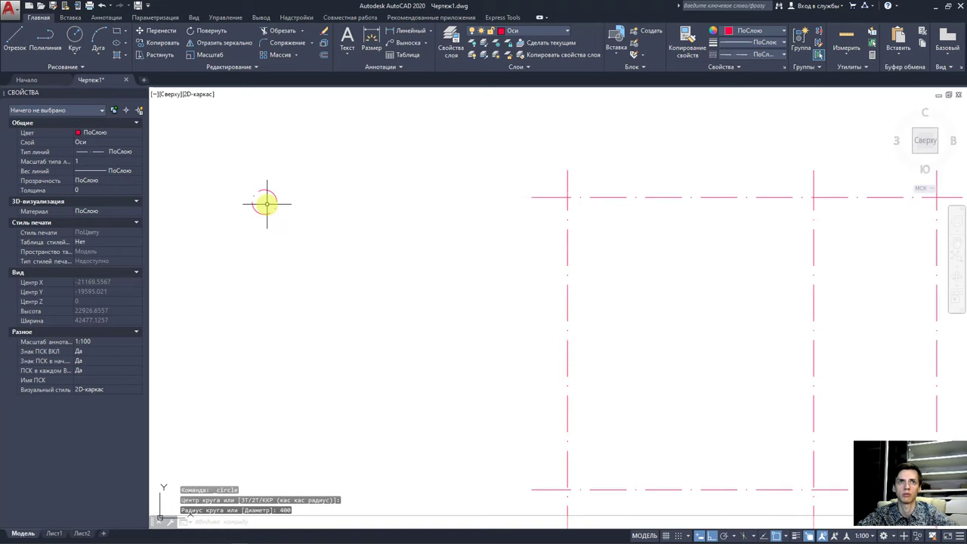
pyautogui.click(269, 211)
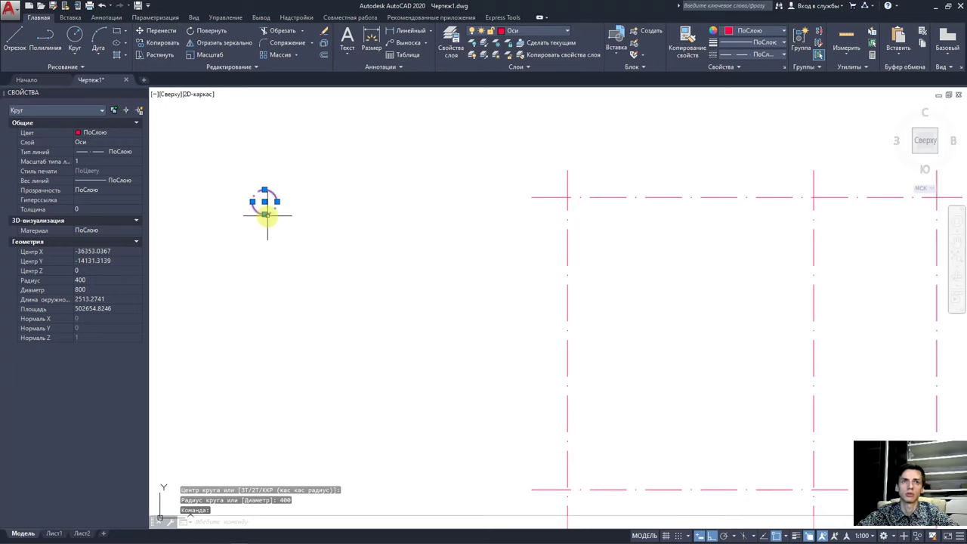
pyautogui.press('Delete')
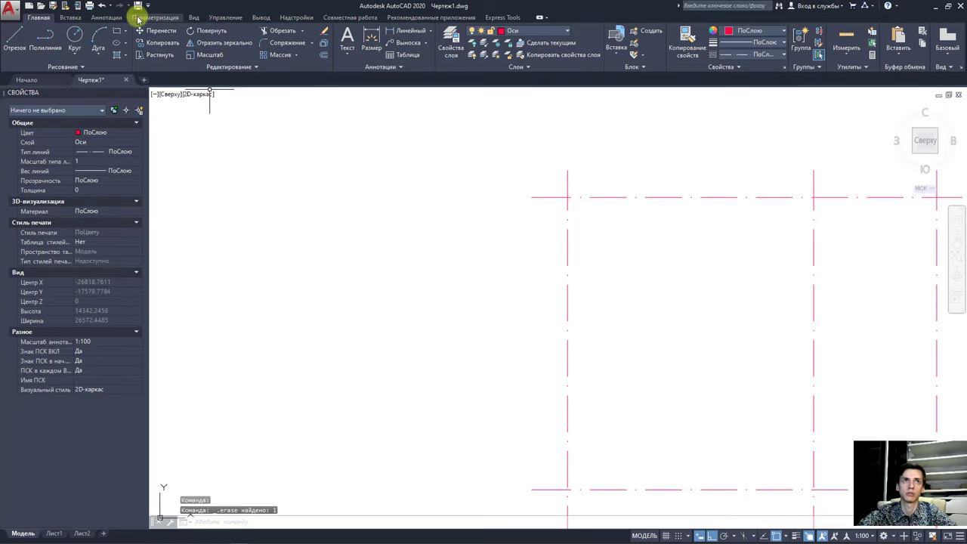
# Draw a centre-radius circle of radius 400 left of the grid and select it.
pyautogui.click(75, 36)
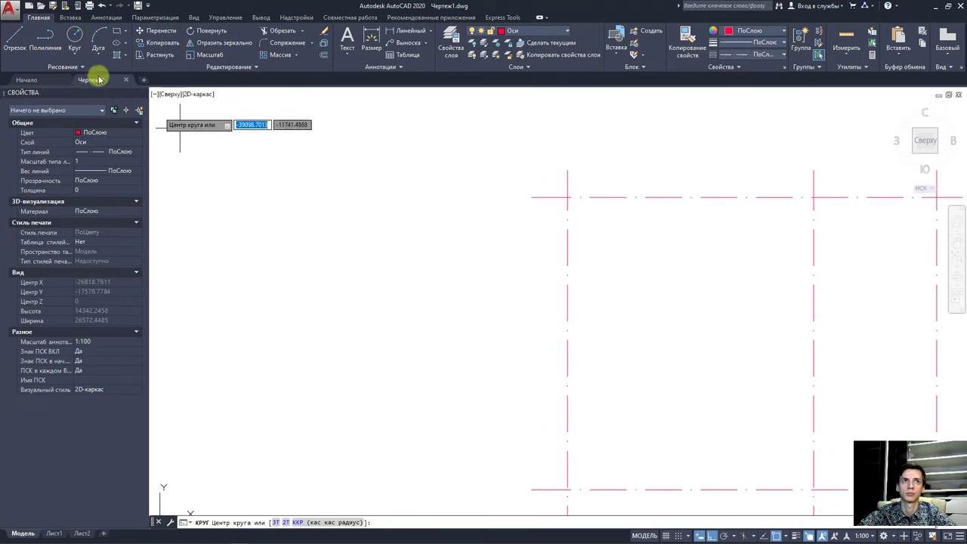
pyautogui.click(75, 52)
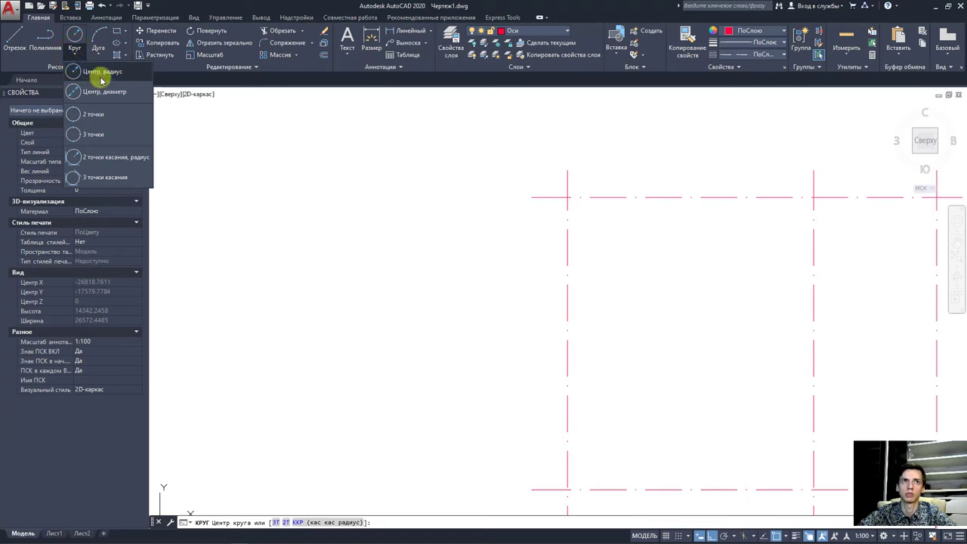
pyautogui.click(102, 80)
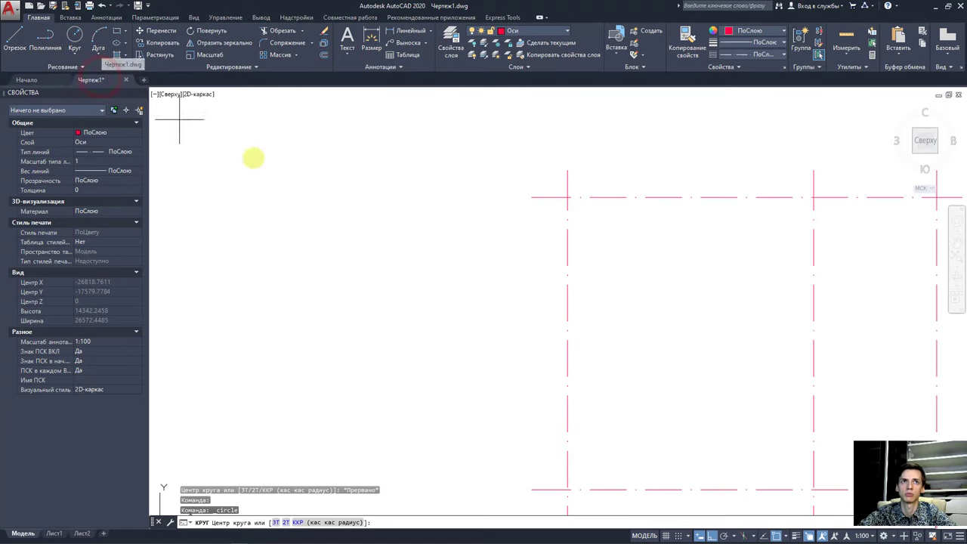
pyautogui.click(287, 188)
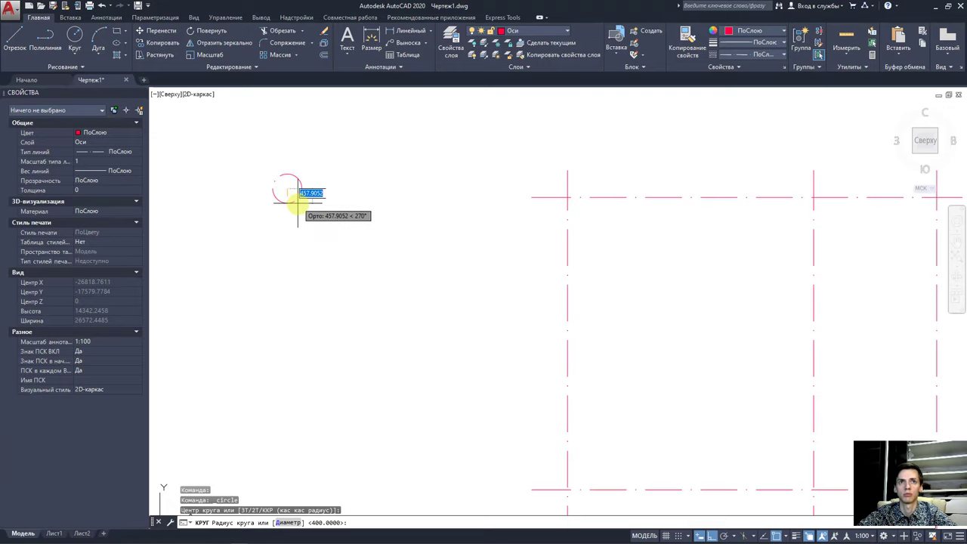
pyautogui.write('400')
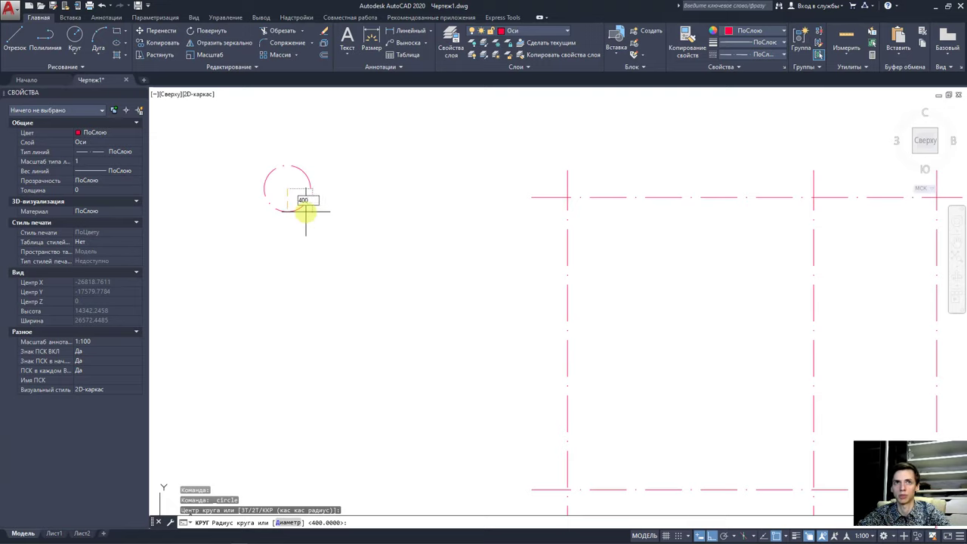
pyautogui.press('Return')
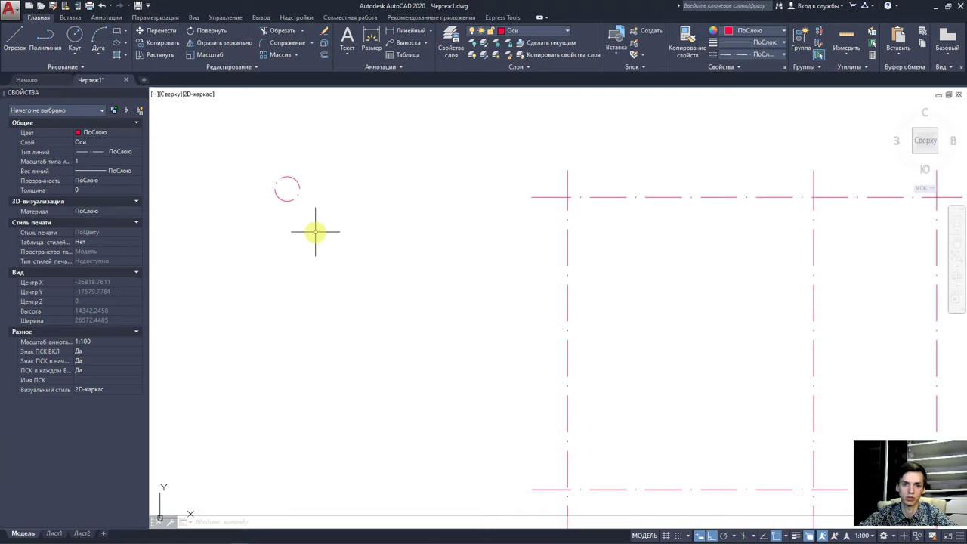
pyautogui.click(290, 200)
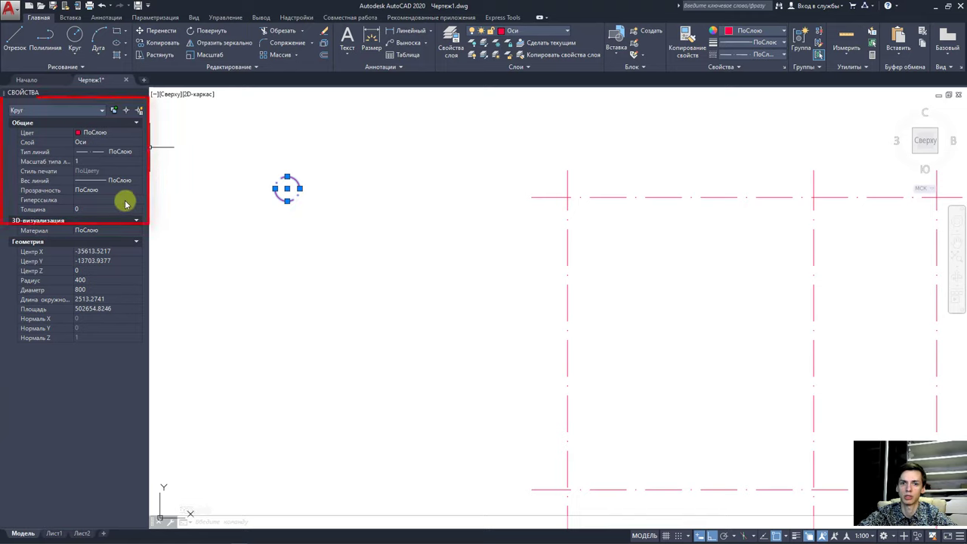
# Change the circle's linetype from ByLayer to Непрерывная in its Properties panel.
pyautogui.click(141, 94)
pyautogui.moveTo(216, 216); pyautogui.dragTo(250, 233, button='middle')
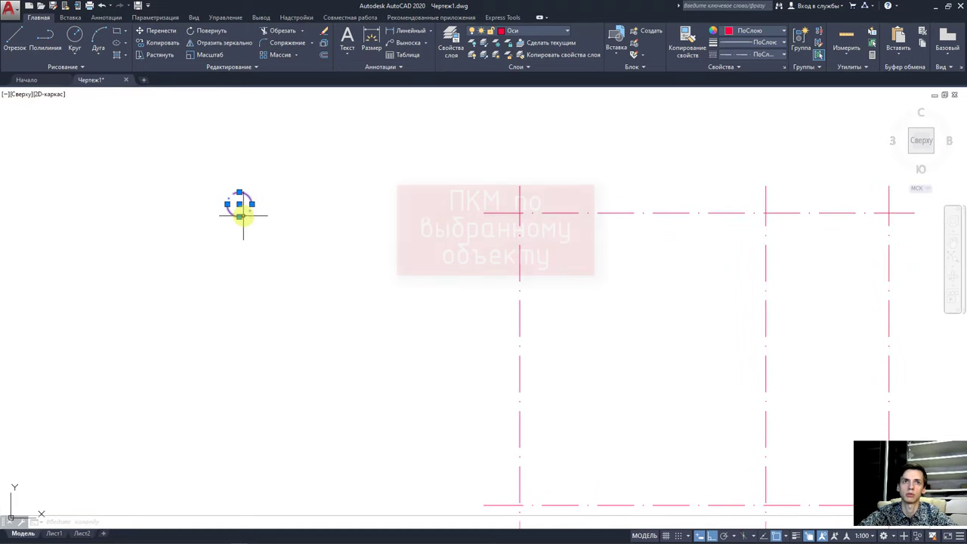
pyautogui.rightClick(243, 216)
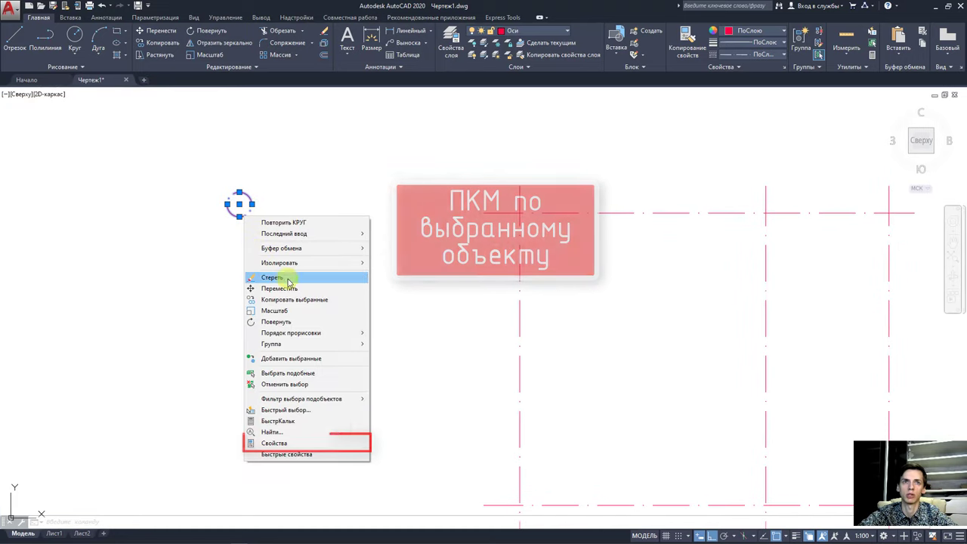
pyautogui.click(287, 443)
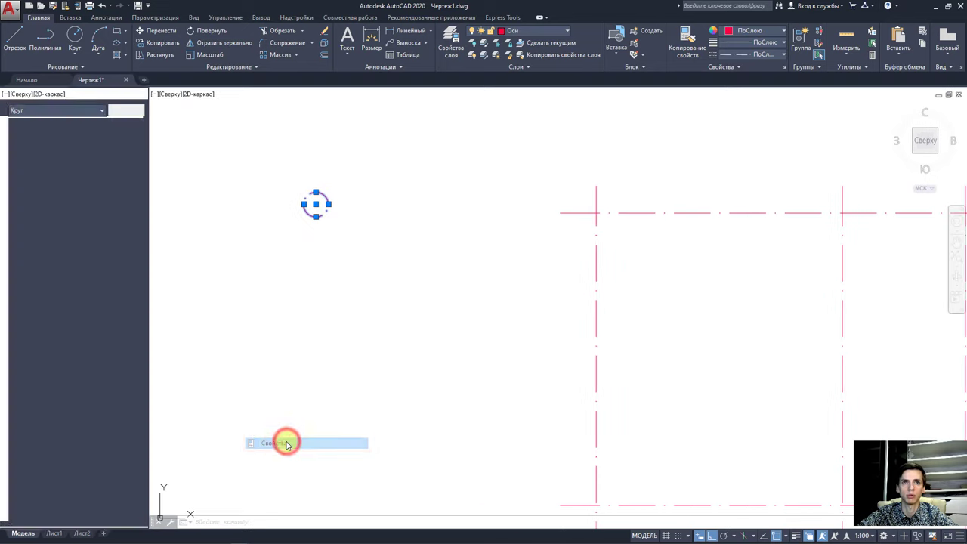
pyautogui.click(198, 19)
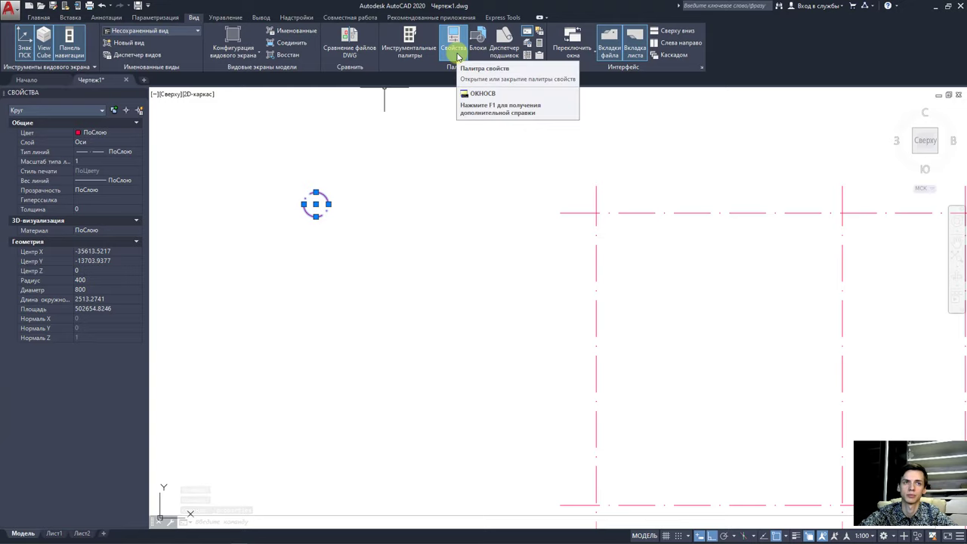
pyautogui.click(109, 156)
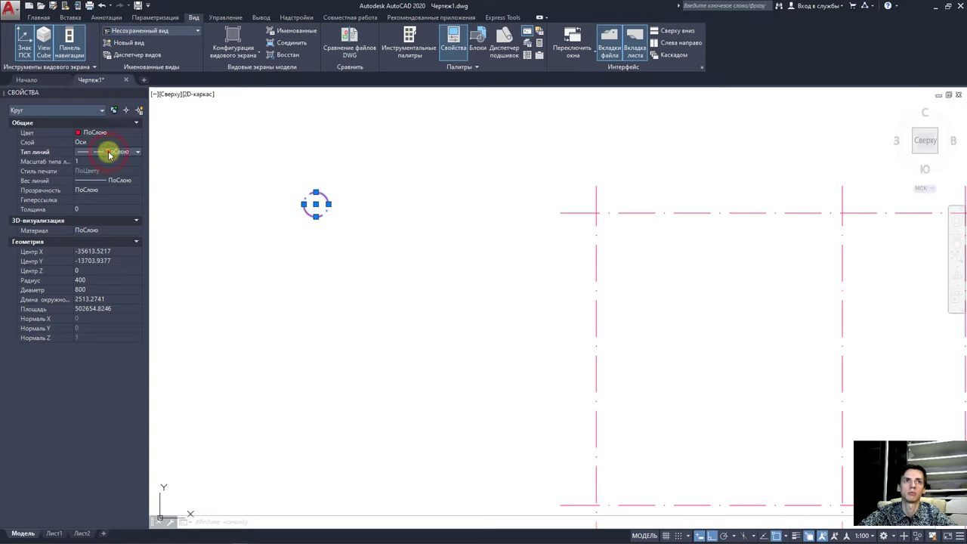
pyautogui.click(109, 155)
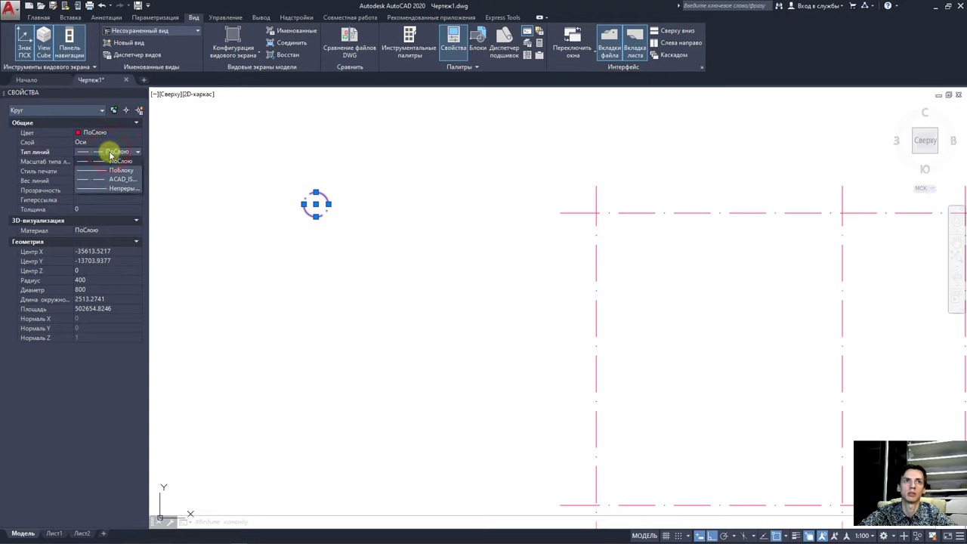
pyautogui.click(119, 188)
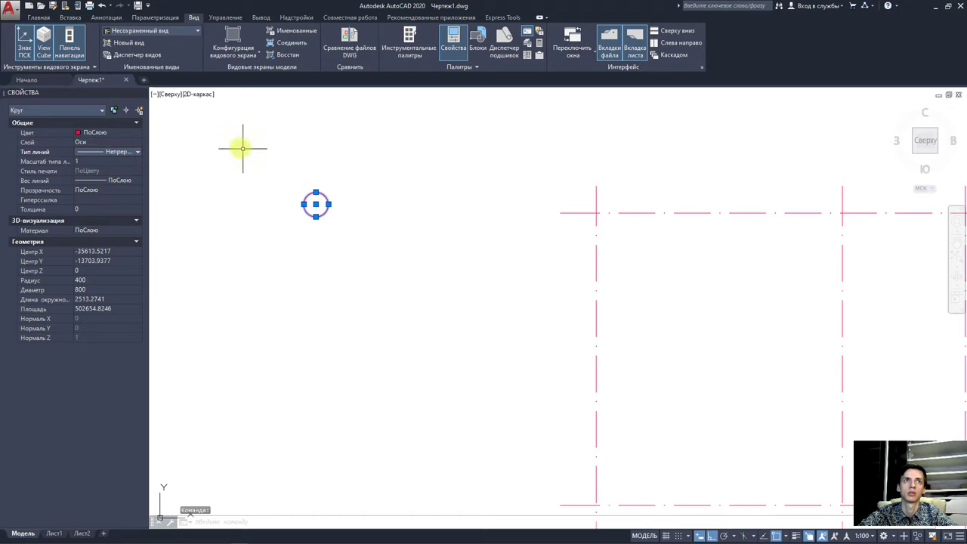
pyautogui.press('Escape')
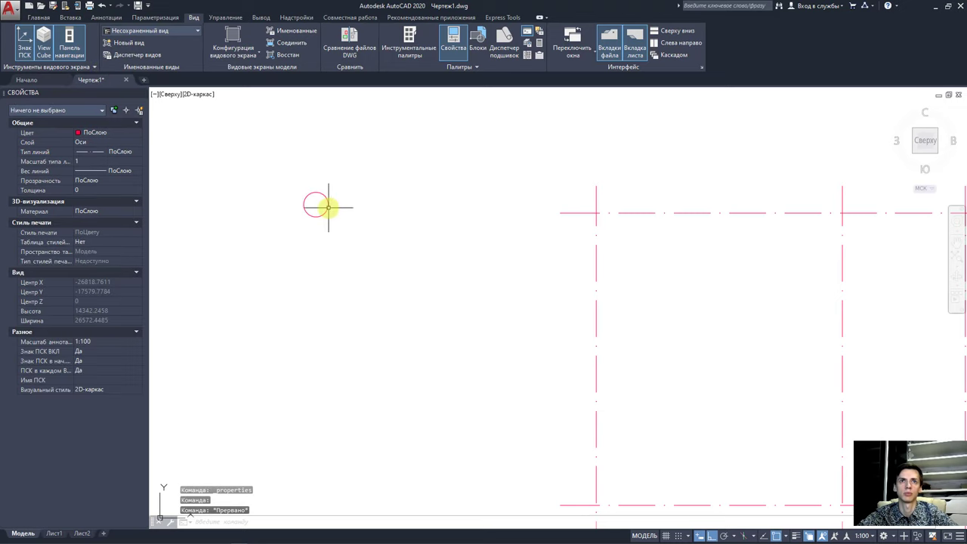
pyautogui.click(328, 206)
pyautogui.click(39, 17)
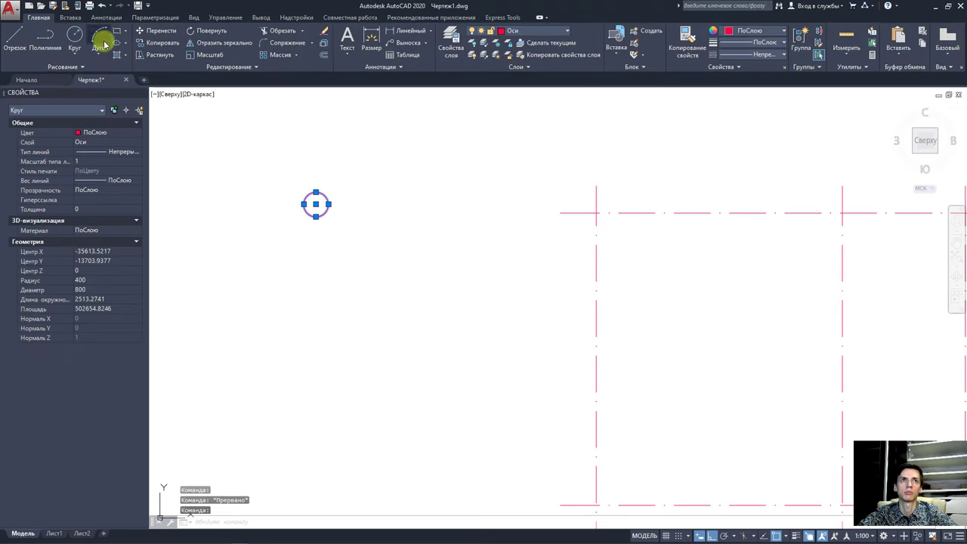
# Move the marker circle so it sits on the top end of the left vertical axis.
pyautogui.click(152, 31)
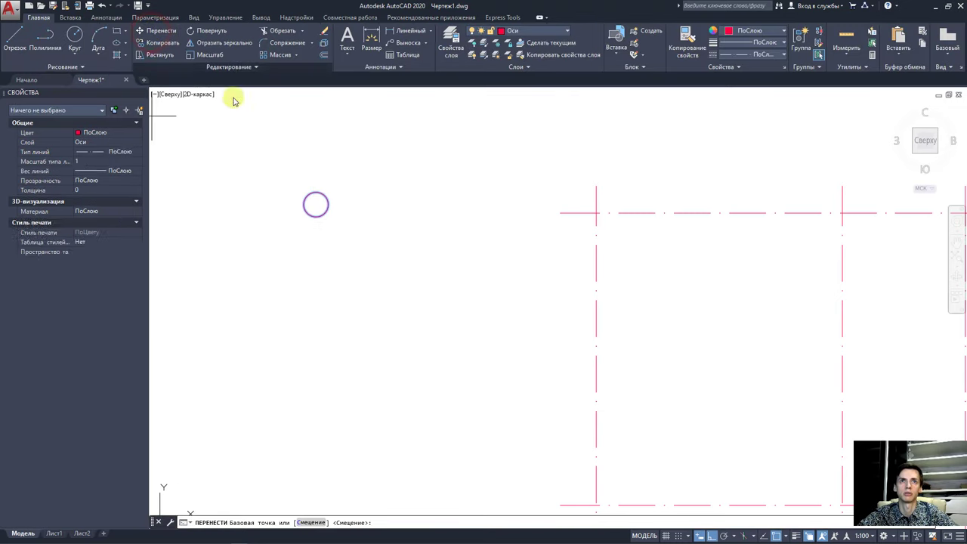
pyautogui.click(316, 217)
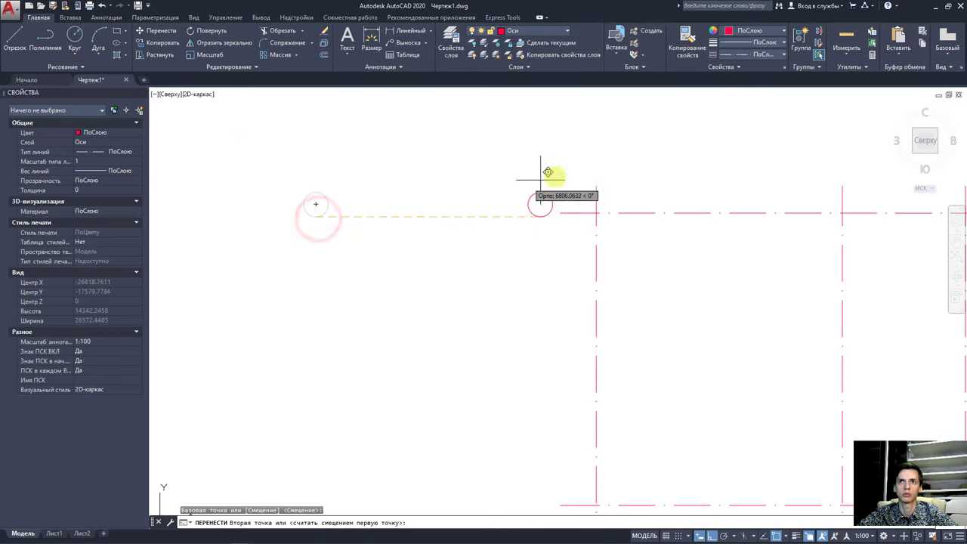
pyautogui.click(596, 188)
pyautogui.moveTo(641, 209); pyautogui.dragTo(496, 216, button='middle')
pyautogui.click(429, 180)
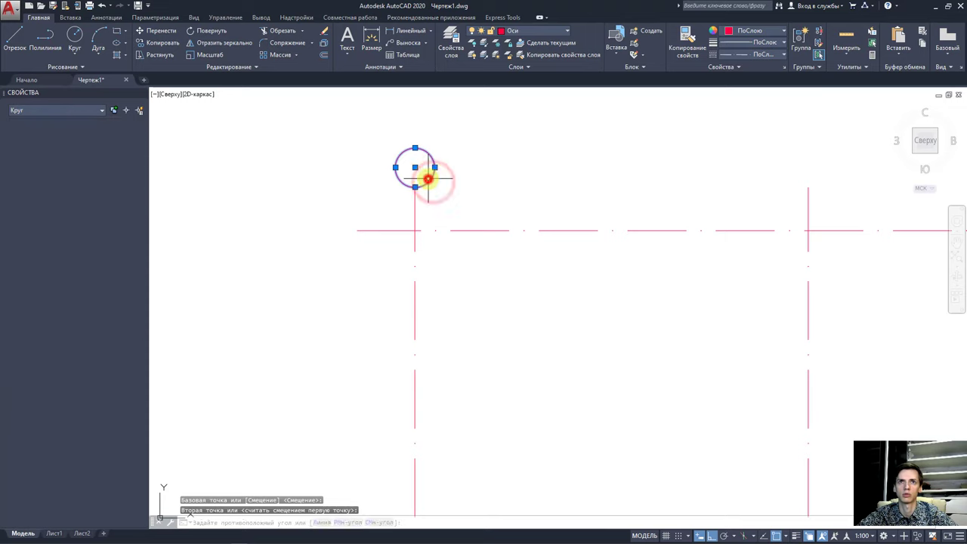
# Copy the marker circle to the top ends of the second and third vertical axes.
pyautogui.click(156, 42)
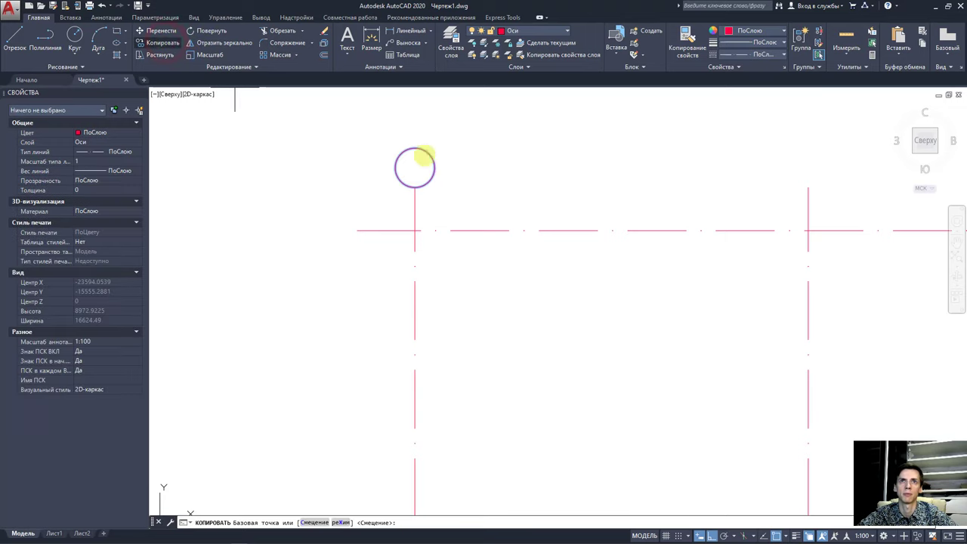
pyautogui.click(415, 187)
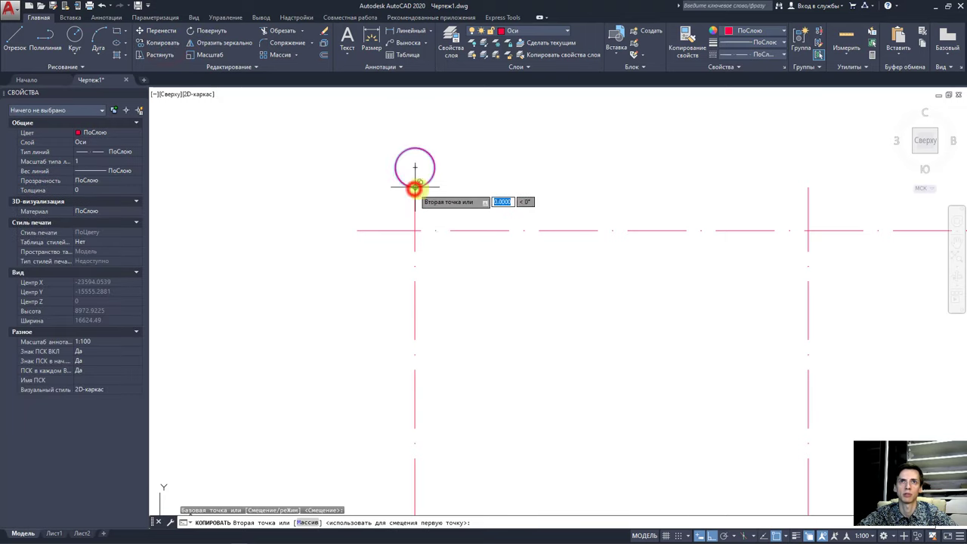
pyautogui.click(807, 187)
pyautogui.scroll(-2, 807, 188)
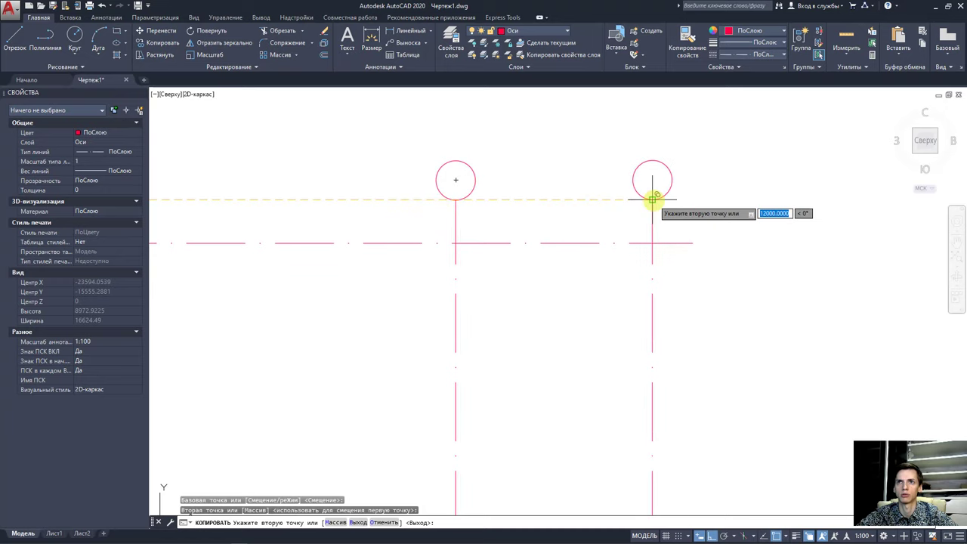
pyautogui.click(653, 200)
pyautogui.scroll(-1, 690, 250)
pyautogui.scroll(-2, 689, 250)
pyautogui.scroll(2, 519, 276)
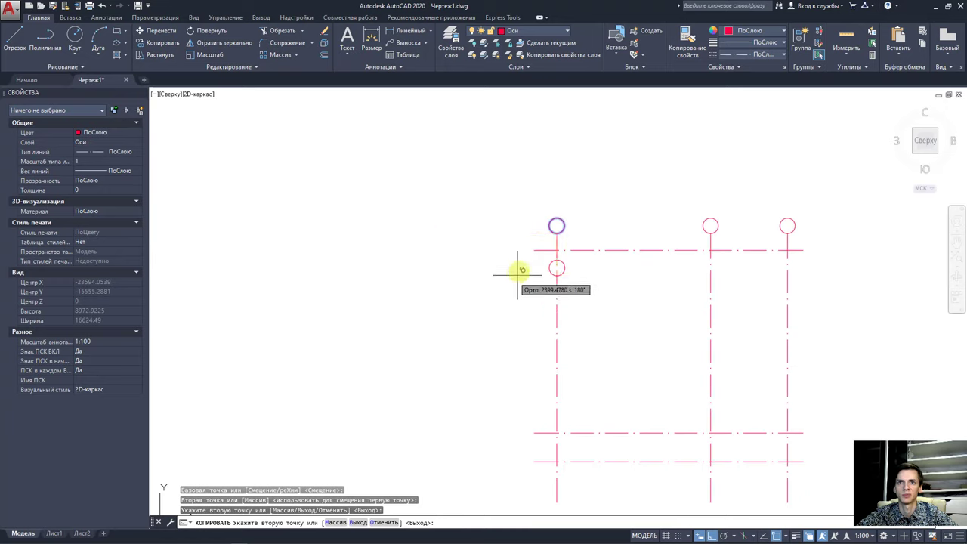
pyautogui.press('Escape')
# Copy the three top marker circles down to the bottom ends of the vertical axes.
pyautogui.click(556, 220)
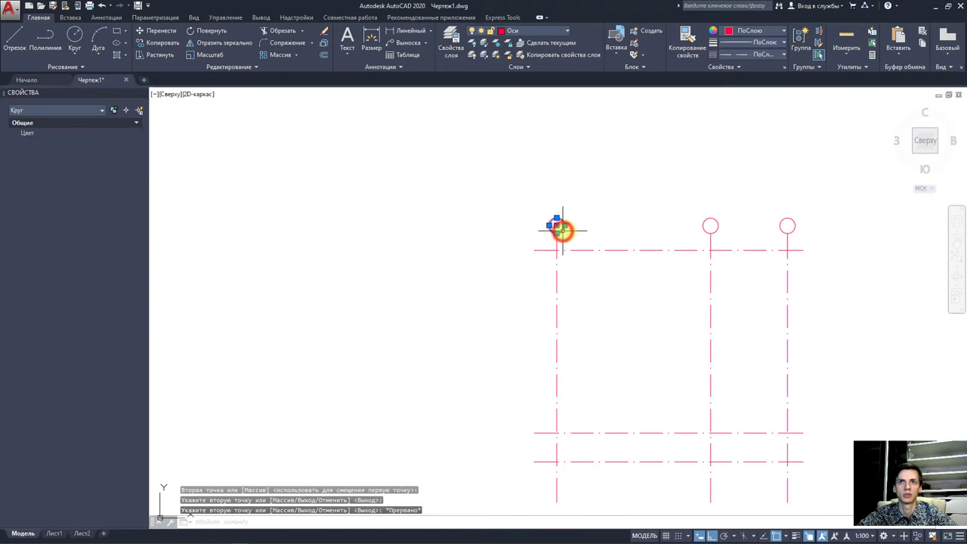
pyautogui.click(806, 218)
pyautogui.click(503, 230)
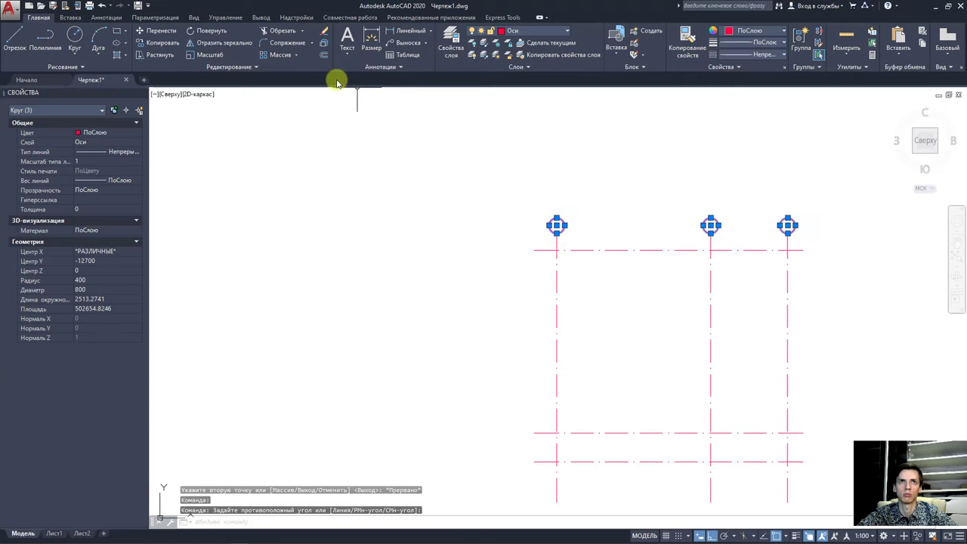
pyautogui.click(172, 43)
pyautogui.click(556, 225)
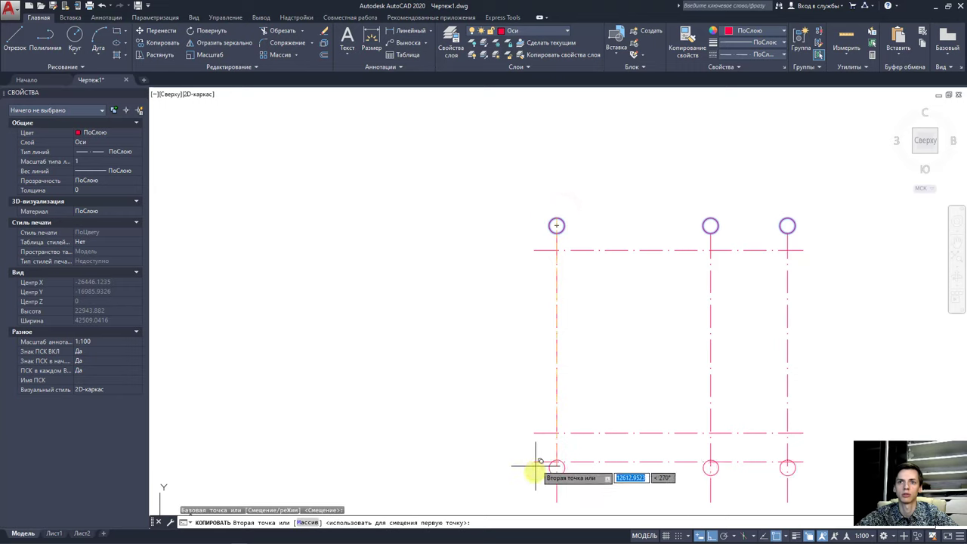
pyautogui.click(557, 508)
pyautogui.moveTo(564, 433); pyautogui.dragTo(518, 367, button='middle')
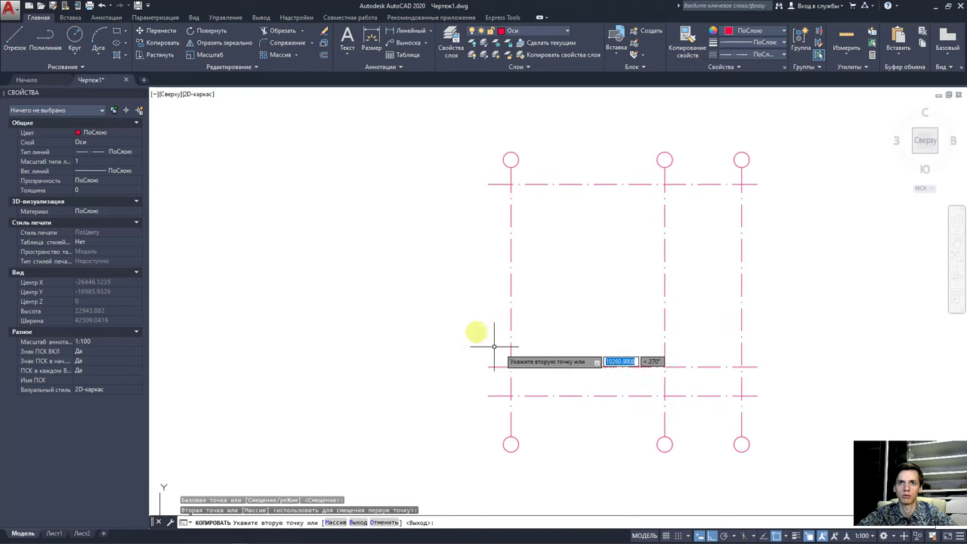
pyautogui.press('Escape')
# Copy a marker circle to the left ends of the three horizontal axes.
pyautogui.click(513, 159)
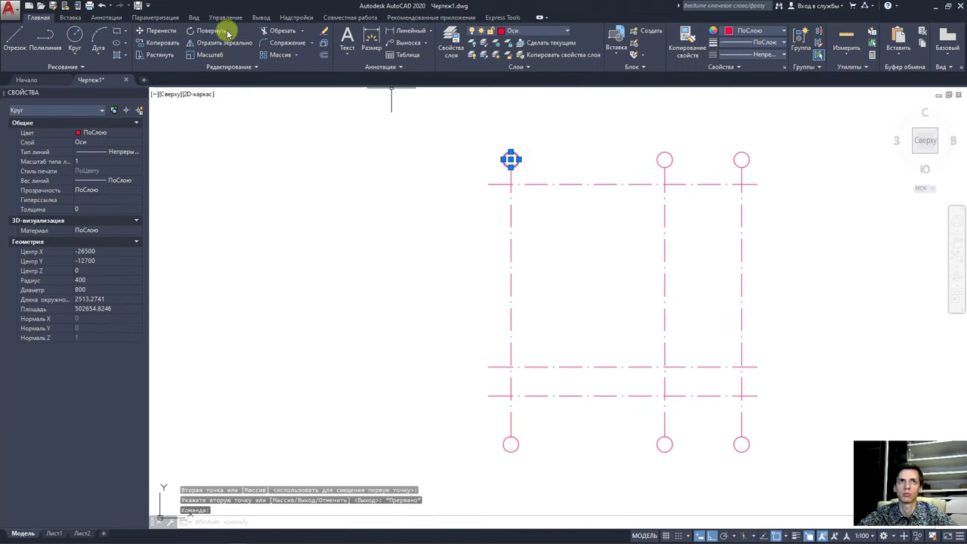
pyautogui.click(167, 42)
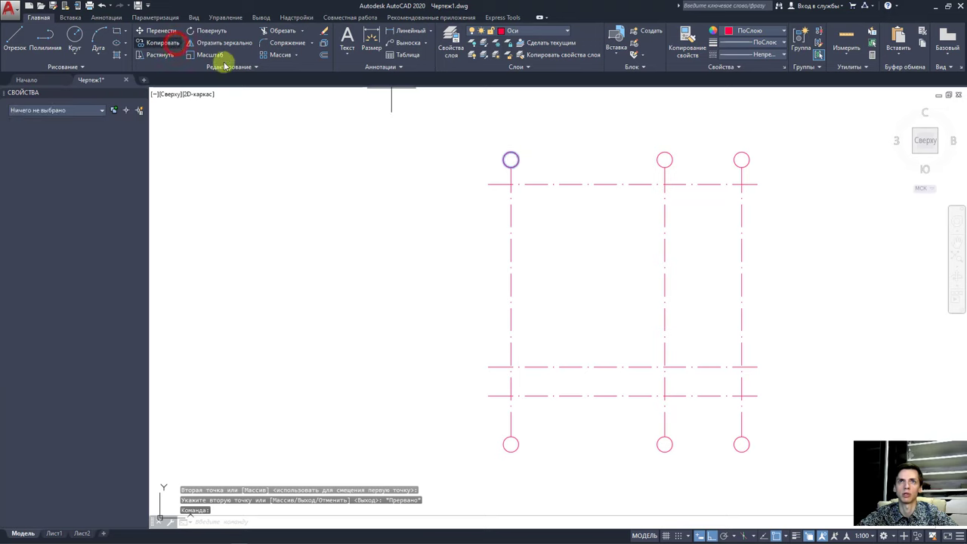
pyautogui.click(510, 159)
pyautogui.click(487, 184)
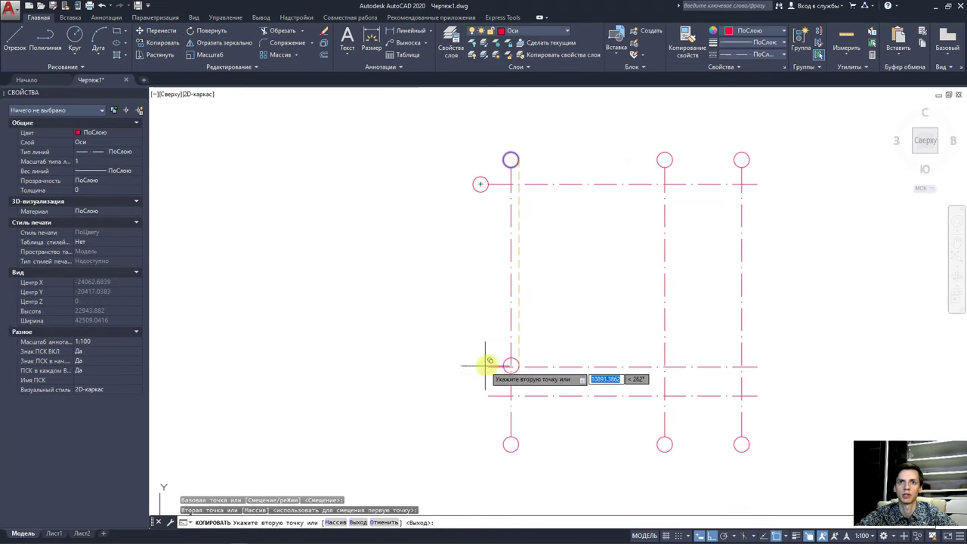
pyautogui.click(486, 394)
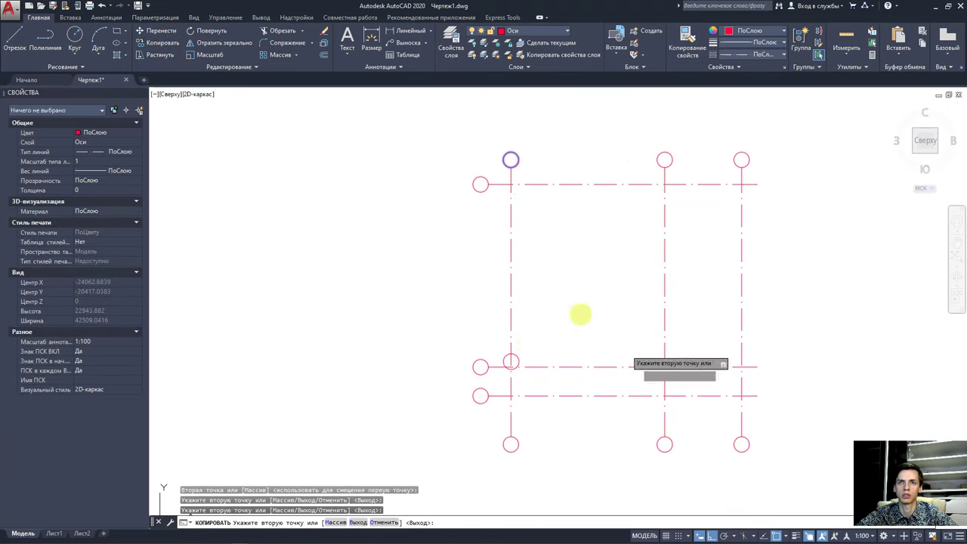
pyautogui.press('Escape')
# Copy a marker circle to the right ends of the three horizontal axes.
pyautogui.click(513, 159)
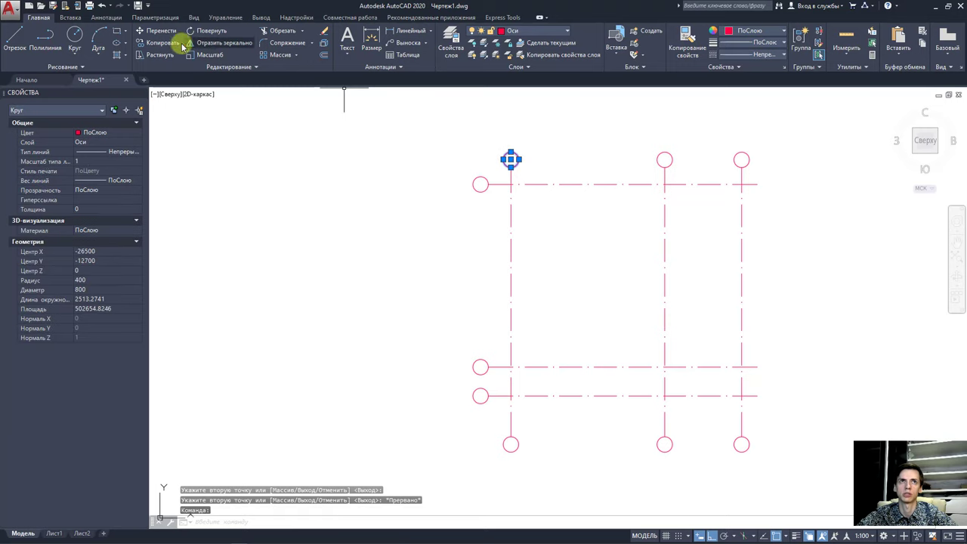
pyautogui.click(158, 42)
pyautogui.click(509, 160)
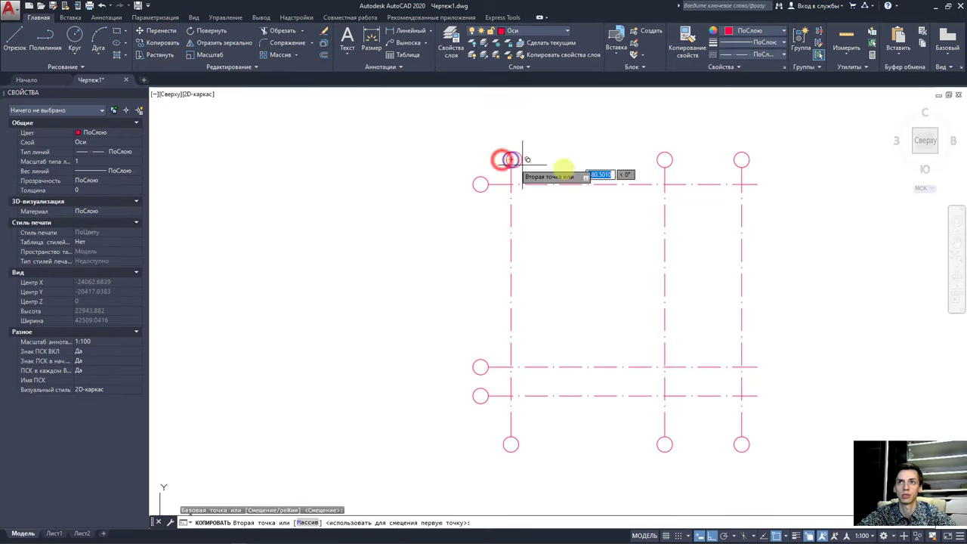
pyautogui.click(765, 183)
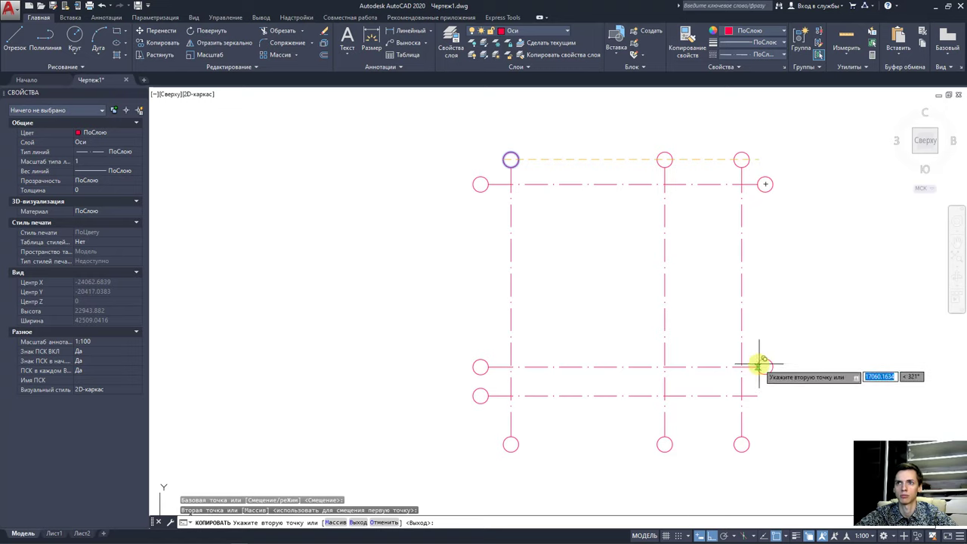
pyautogui.click(764, 366)
pyautogui.click(765, 395)
pyautogui.press('Escape')
pyautogui.moveTo(781, 297); pyautogui.dragTo(743, 311, button='middle')
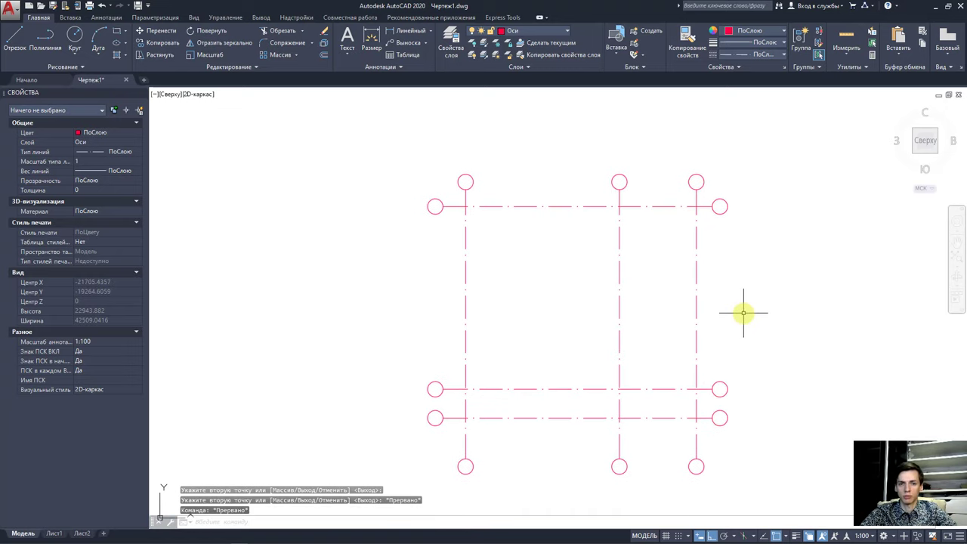
# Draw a vertical dash-dot line to the right of the axis grid with Ortho on.
pyautogui.scroll(-6, 743, 312)
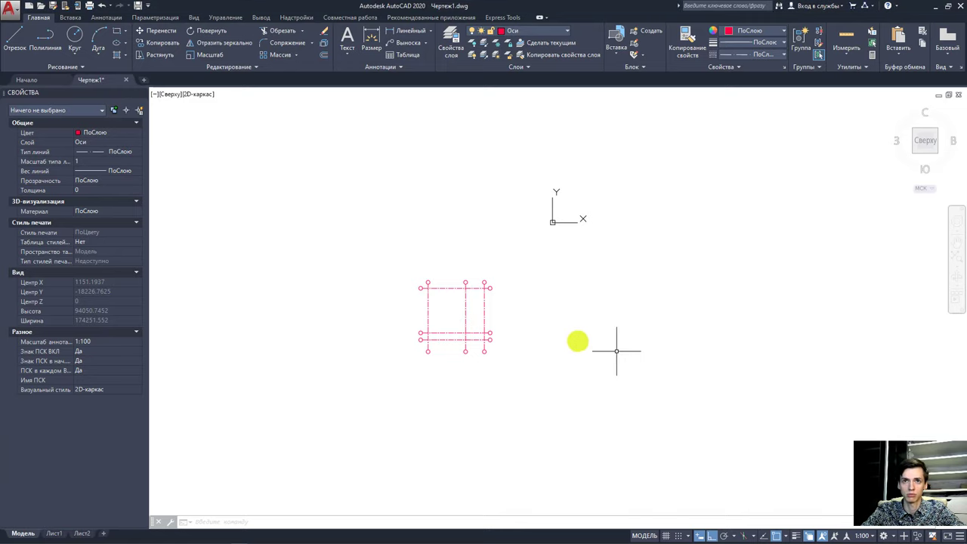
pyautogui.scroll(4, 529, 317)
pyautogui.scroll(4, 546, 296)
pyautogui.scroll(-2, 545, 296)
pyautogui.scroll(-3, 566, 309)
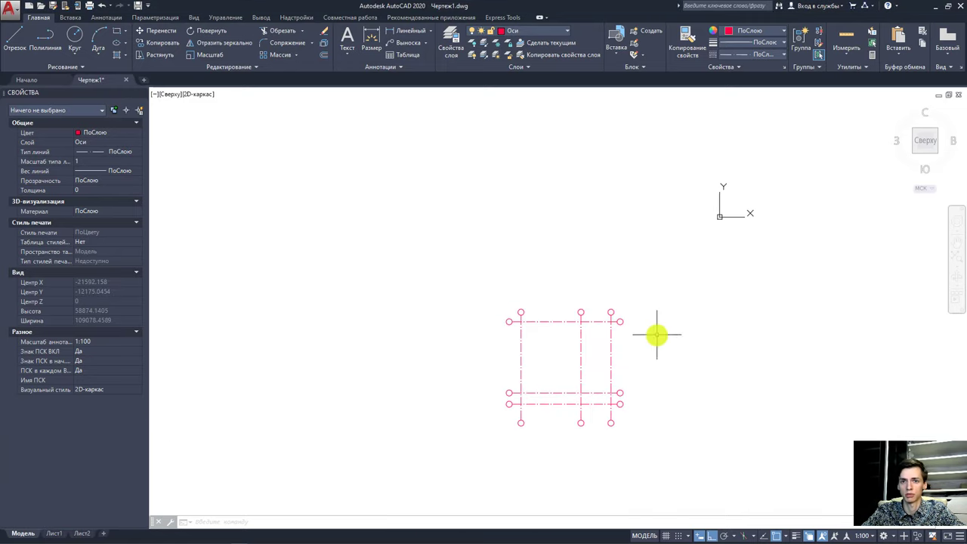
pyautogui.click(15, 38)
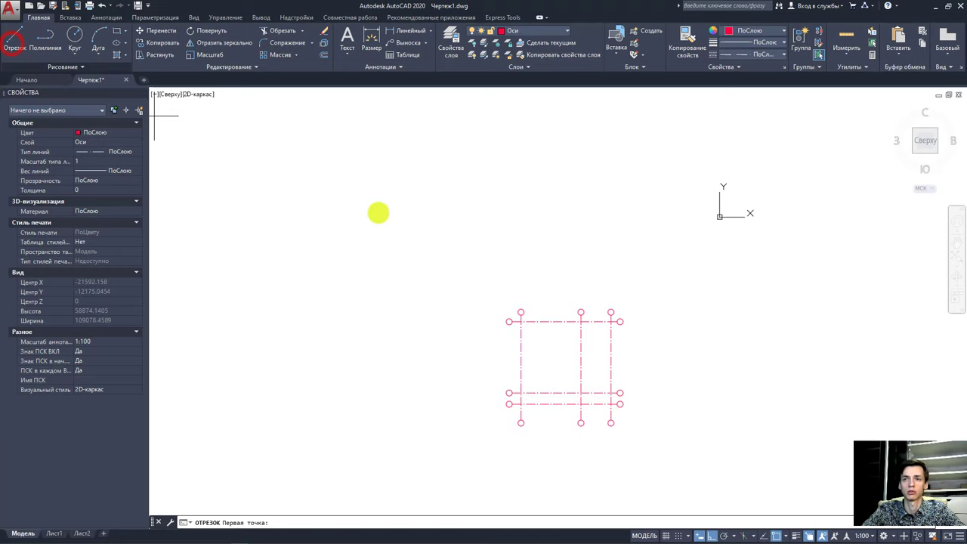
pyautogui.click(743, 400)
pyautogui.click(746, 278)
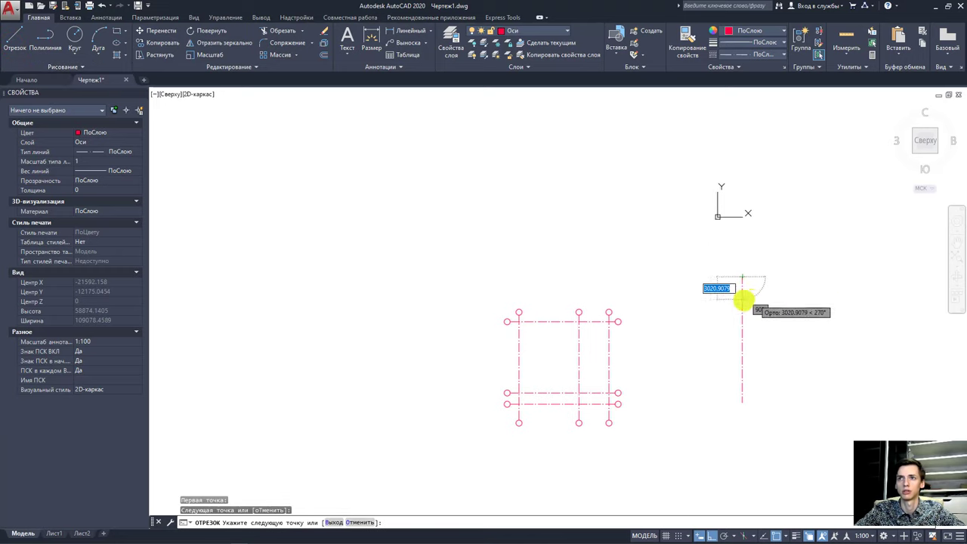
pyautogui.moveTo(745, 298); pyautogui.dragTo(518, 277, button='middle')
pyautogui.press('Escape')
# Draw a second, separate vertical dash-dot line beside the grid.
pyautogui.click(25, 39)
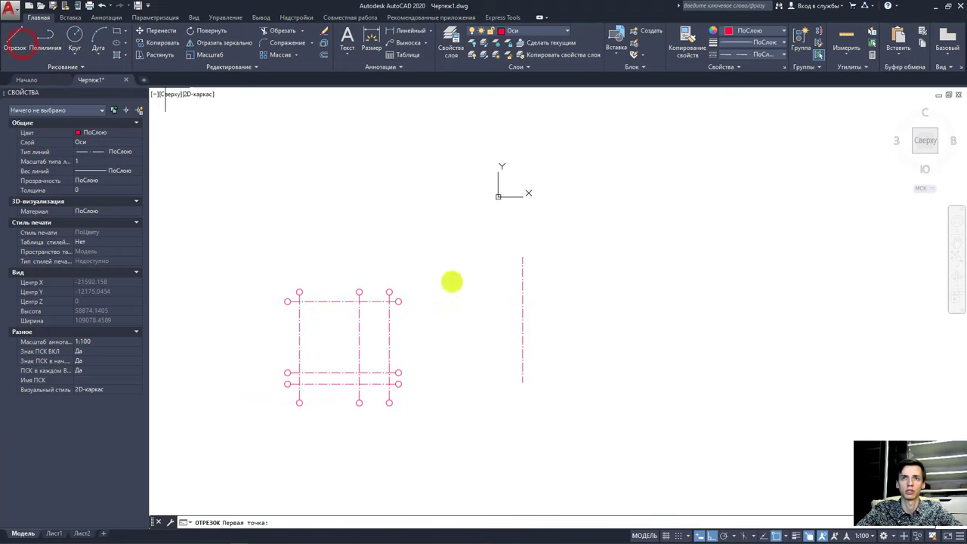
pyautogui.scroll(4, 559, 351)
pyautogui.click(563, 354)
pyautogui.click(550, 144)
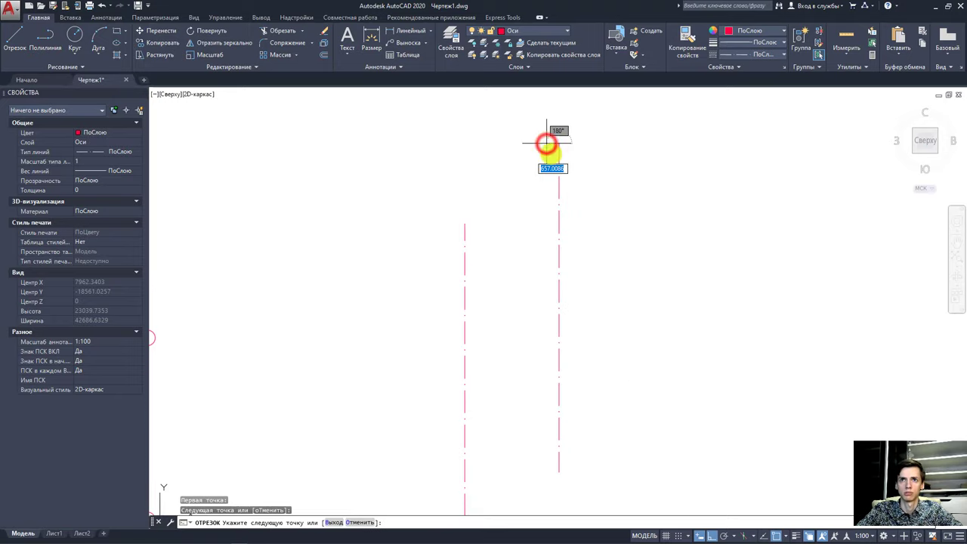
pyautogui.press('Escape')
pyautogui.scroll(-2, 600, 270)
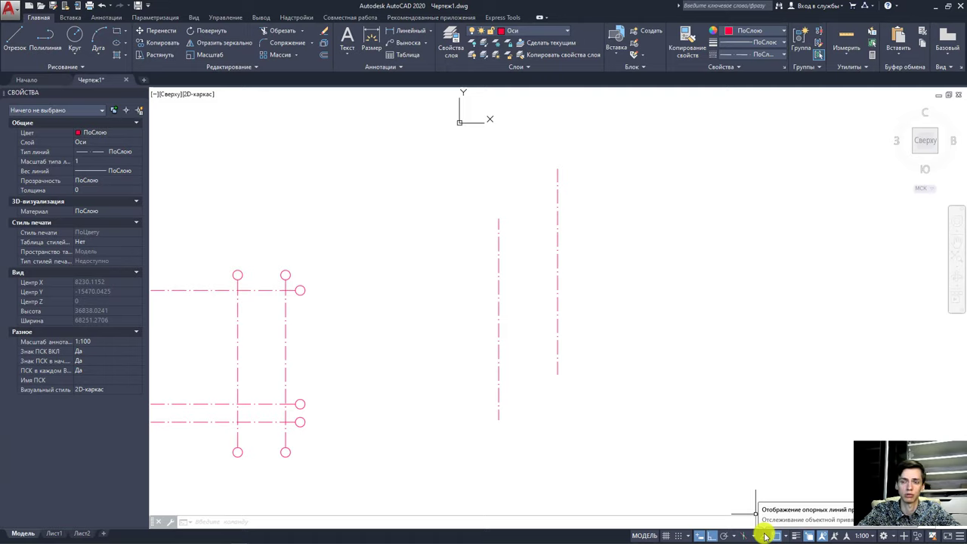
# Turn on object snap tracking and shorten the right line's top end to the left line's level.
pyautogui.click(766, 535)
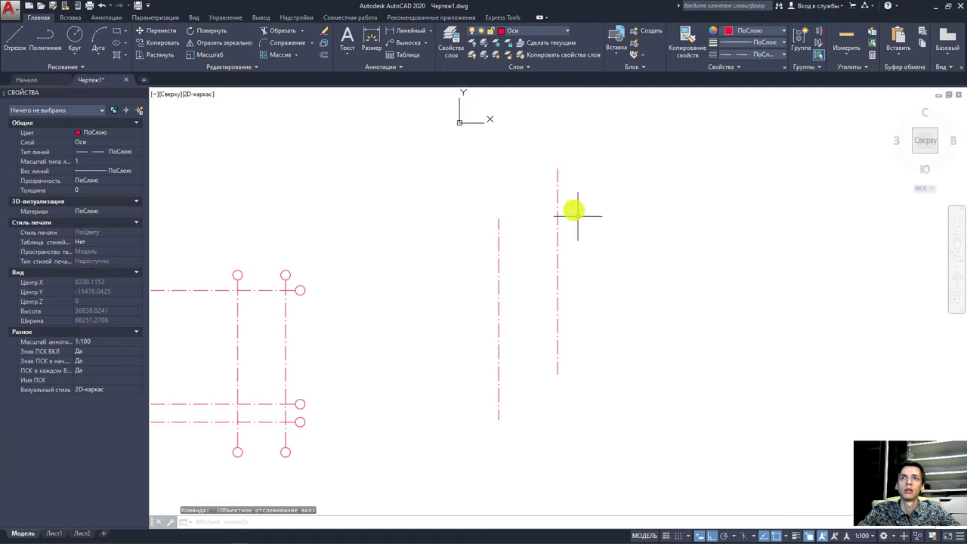
pyautogui.click(558, 194)
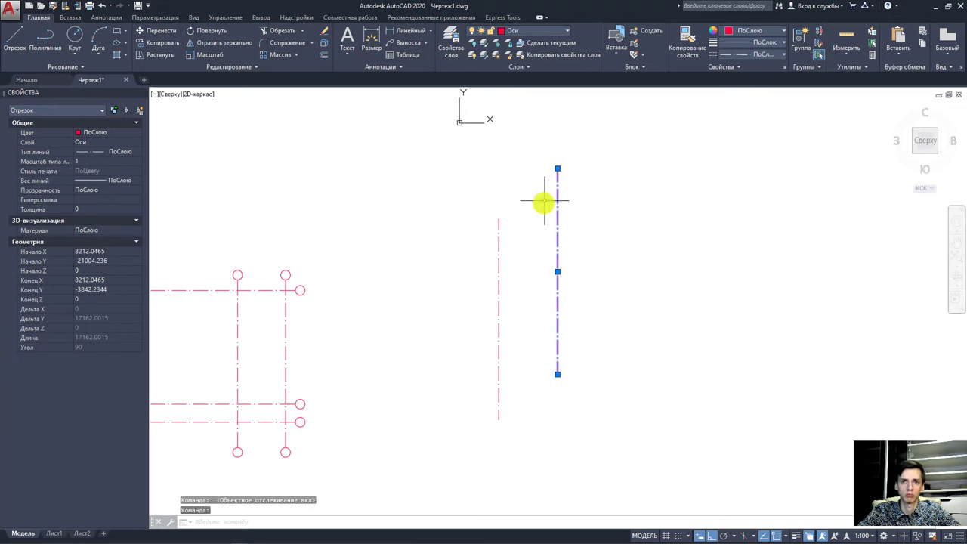
pyautogui.moveTo(557, 169)
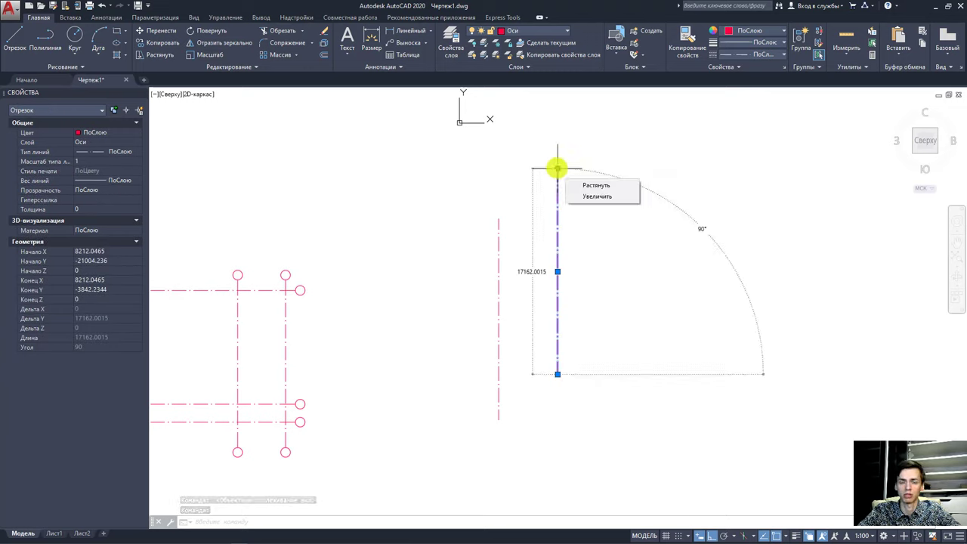
pyautogui.click(556, 168)
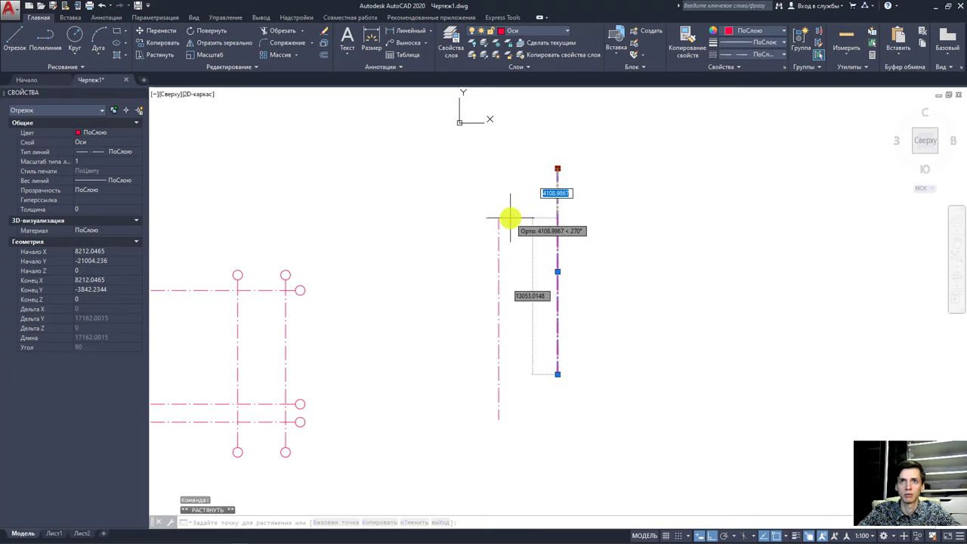
pyautogui.scroll(4, 508, 223)
pyautogui.press('F8')
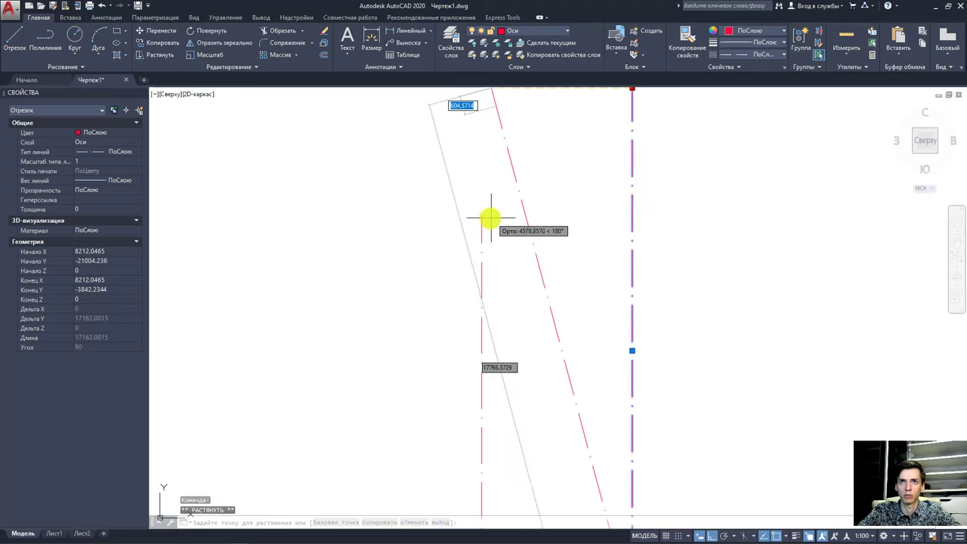
pyautogui.press('F8')
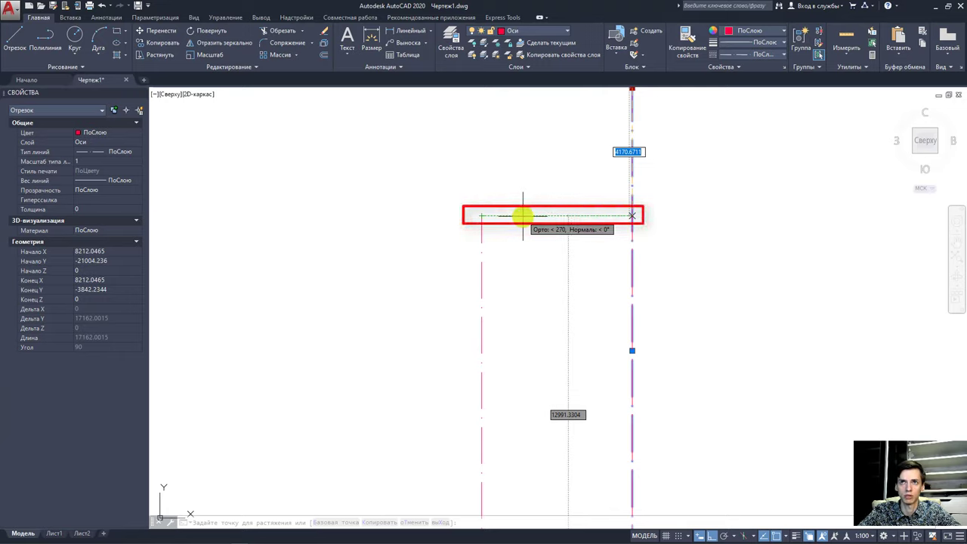
pyautogui.click(521, 216)
pyautogui.scroll(-2, 556, 244)
pyautogui.scroll(-2, 565, 259)
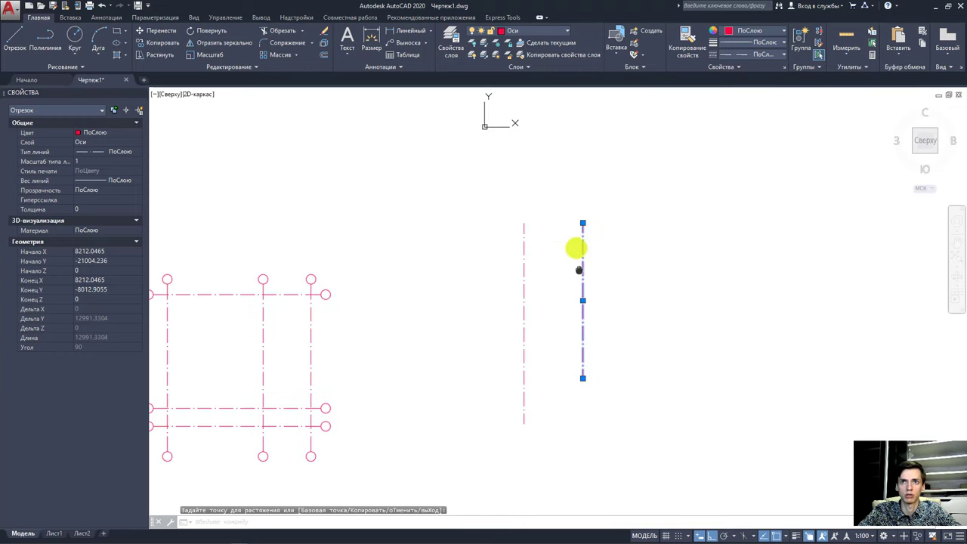
pyautogui.scroll(3, 582, 227)
pyautogui.press('Escape')
# Stretch the right line's bottom end level with the left line's bottom.
pyautogui.scroll(-3, 500, 255)
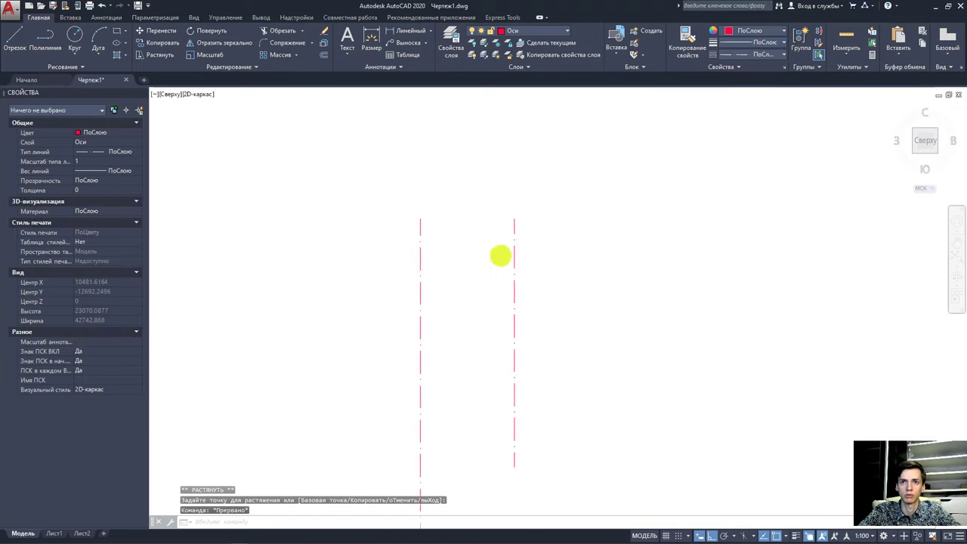
pyautogui.scroll(-2, 500, 255)
pyautogui.click(503, 357)
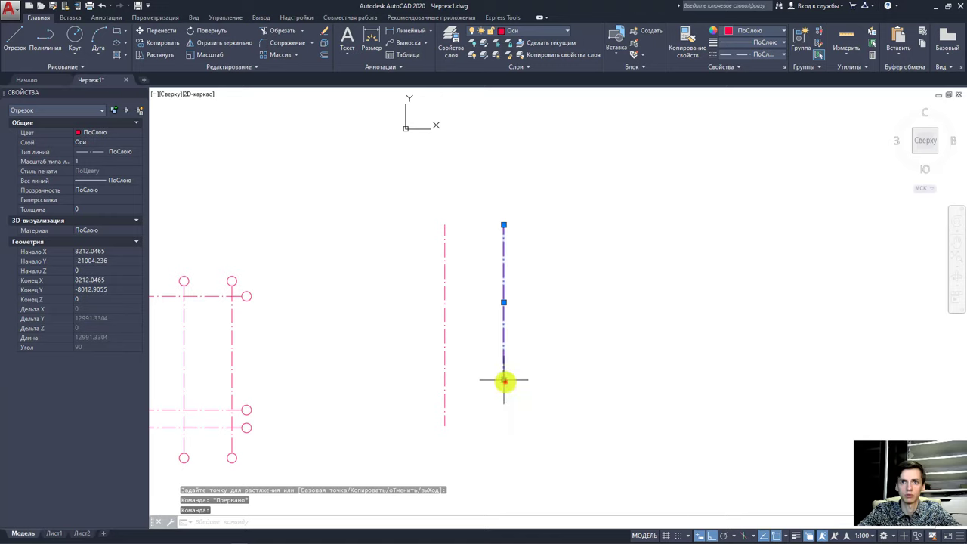
pyautogui.click(503, 380)
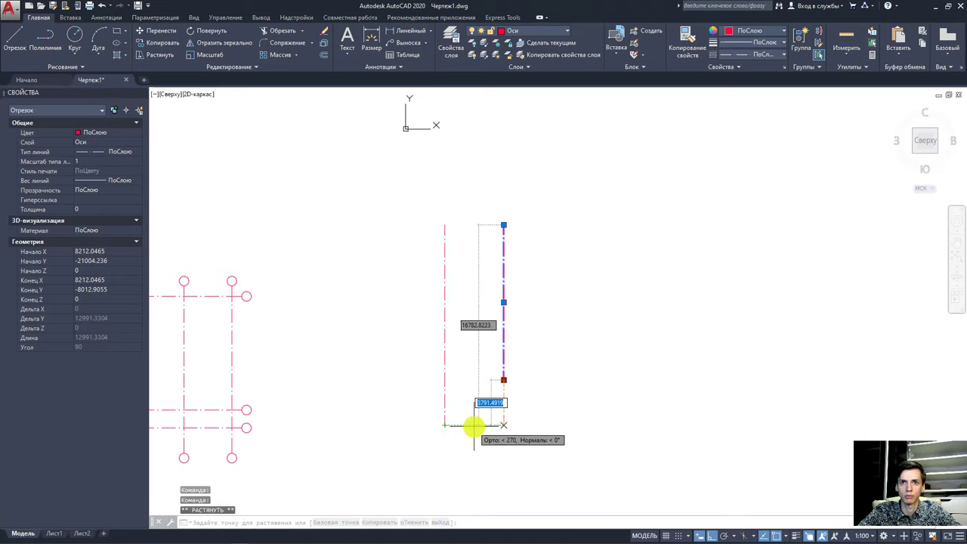
pyautogui.click(473, 426)
pyautogui.press('Escape')
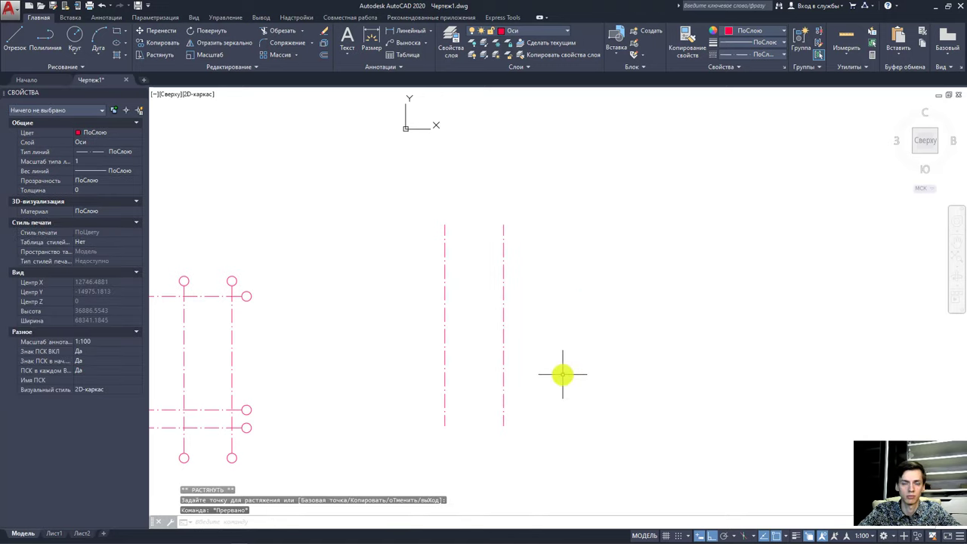
# Window-select and delete the two trial vertical lines.
pyautogui.click(567, 369)
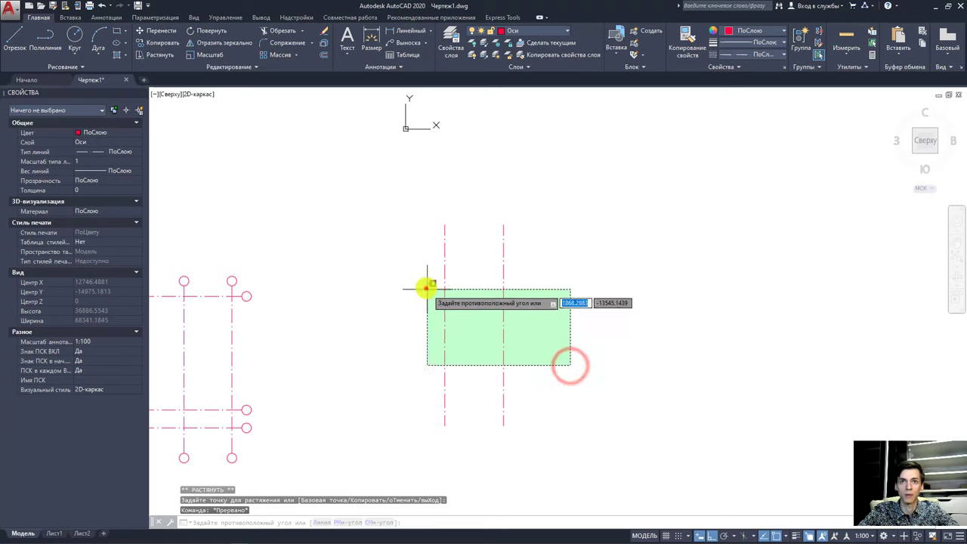
pyautogui.click(429, 284)
pyautogui.press('Delete')
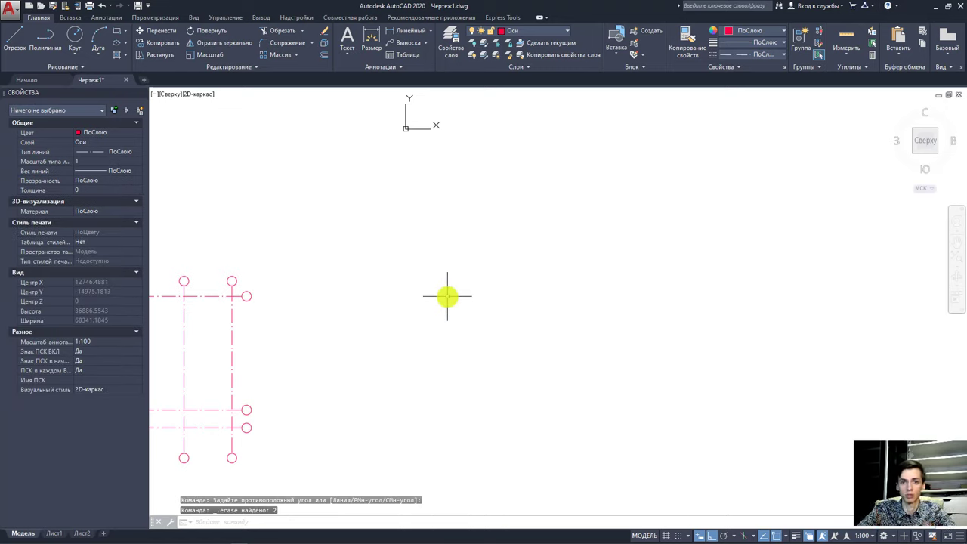
pyautogui.moveTo(546, 320); pyautogui.dragTo(717, 306, button='middle')
pyautogui.scroll(2, 460, 306)
pyautogui.scroll(2, 538, 290)
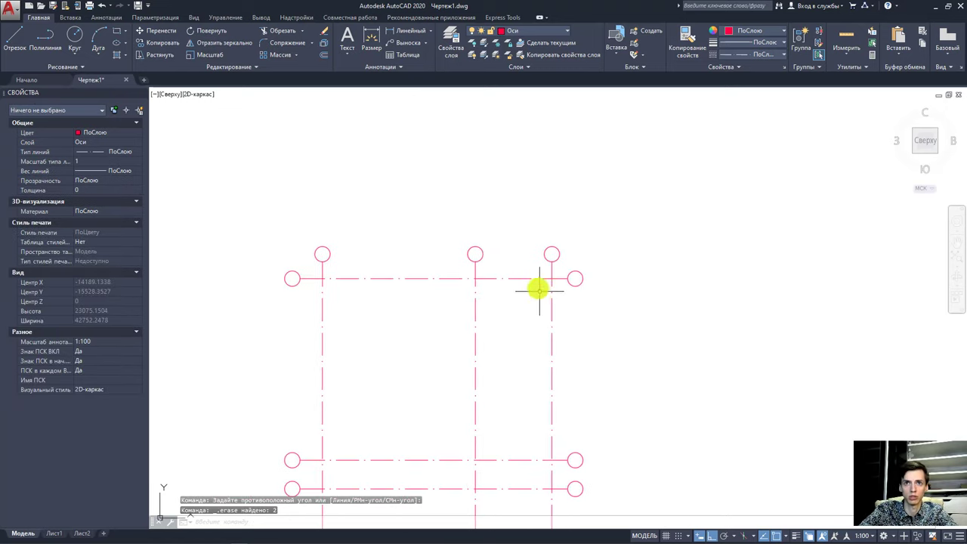
# Offset the top horizontal axis 1500 downward to create a new axis.
pyautogui.click(514, 281)
pyautogui.click(511, 276)
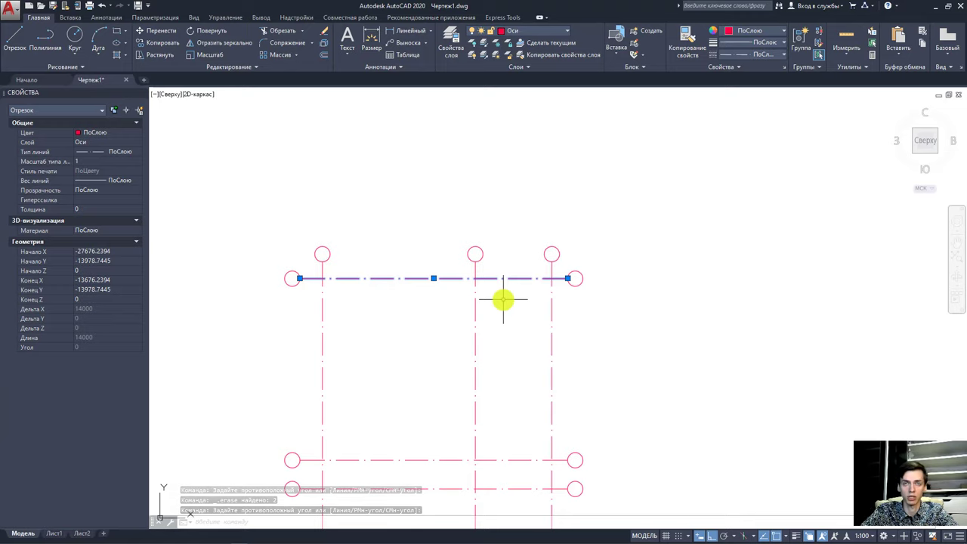
pyautogui.click(323, 53)
pyautogui.write('1500')
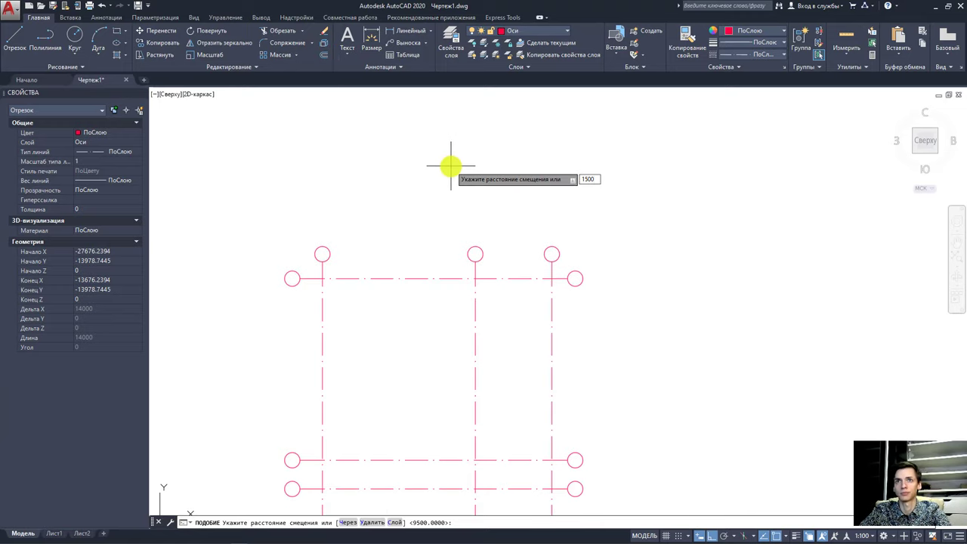
pyautogui.press('Return')
pyautogui.click(495, 278)
pyautogui.click(504, 313)
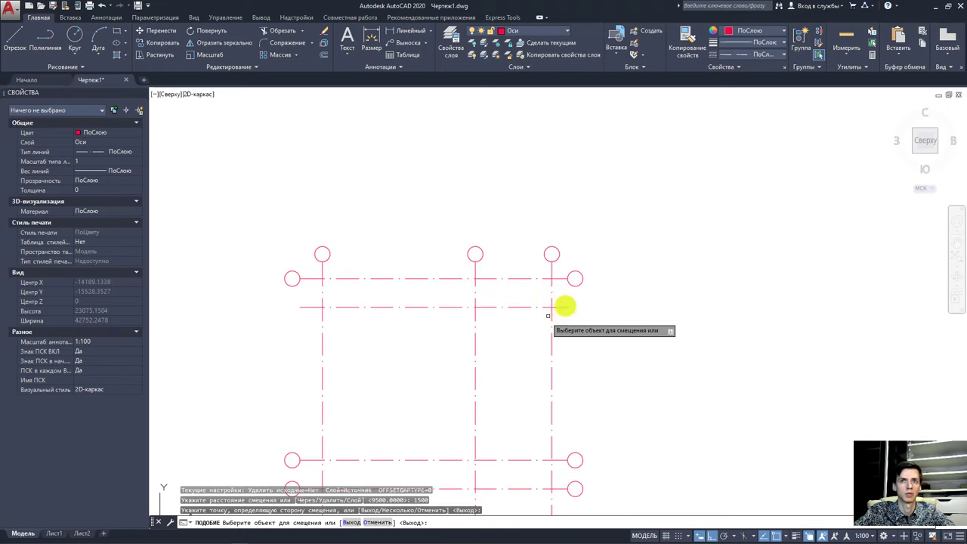
pyautogui.press('Escape')
pyautogui.click(587, 287)
pyautogui.click(572, 261)
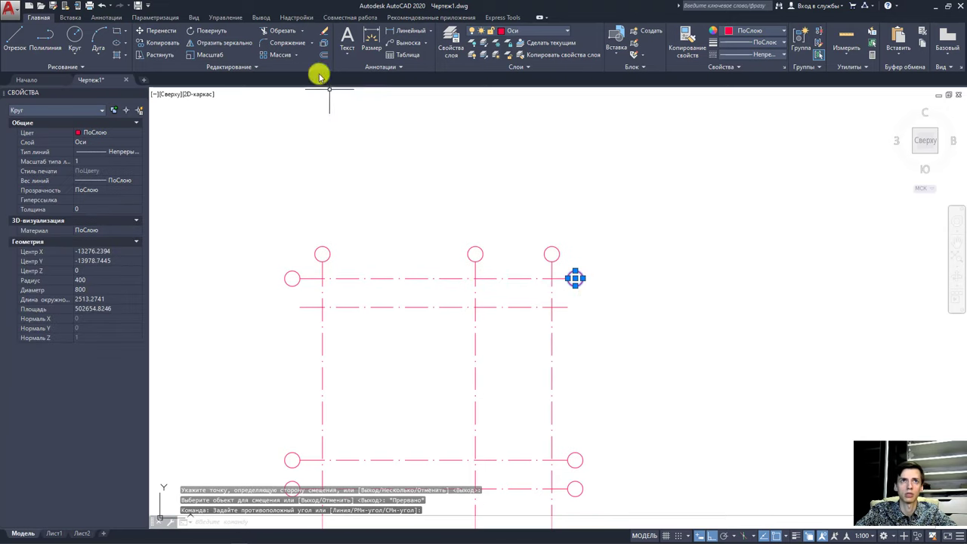
# Copy the top axis's right marker circle onto the new axis's right end.
pyautogui.click(164, 42)
pyautogui.scroll(2, 556, 270)
pyautogui.click(573, 282)
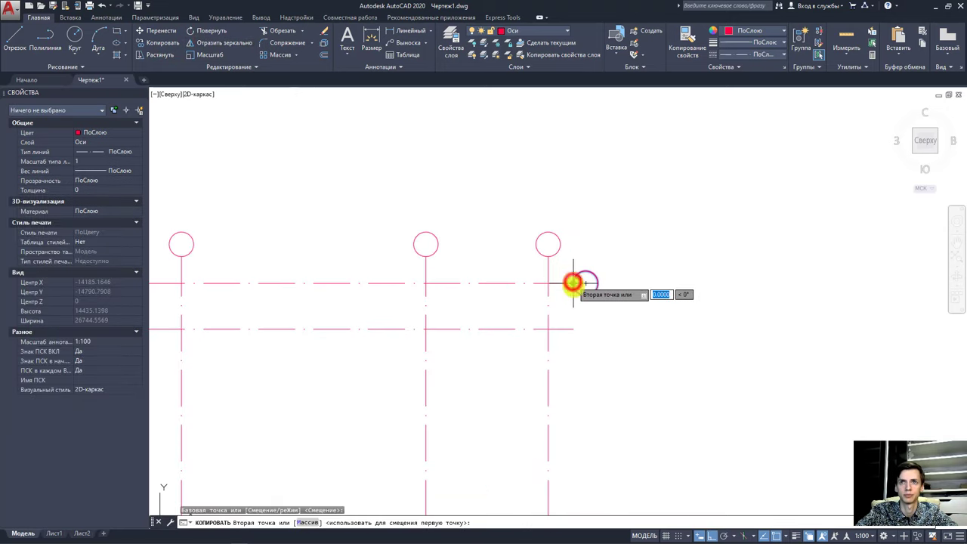
pyautogui.click(573, 327)
pyautogui.scroll(-3, 557, 340)
pyautogui.press('Escape')
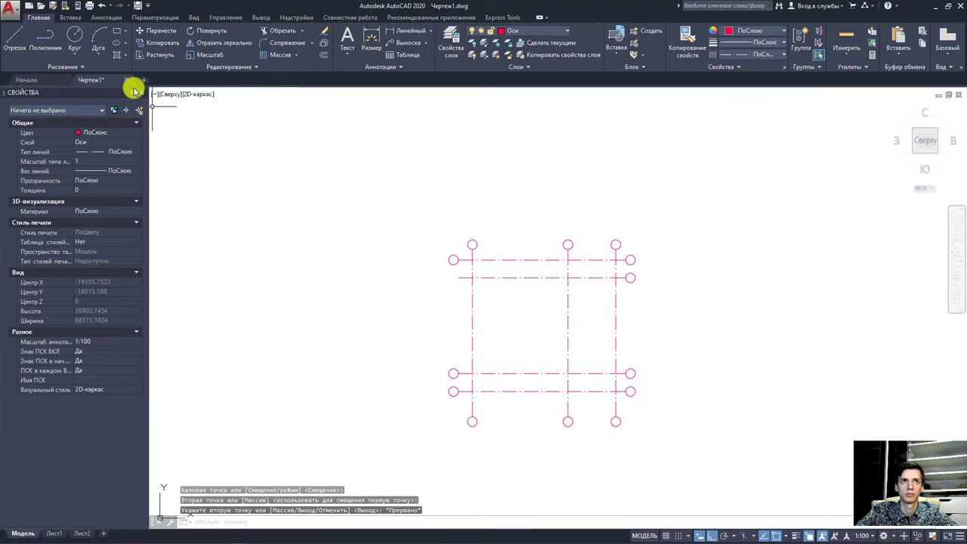
# Copy the upper-left marker circle onto the new axis's left end.
pyautogui.click(151, 42)
pyautogui.scroll(2, 448, 287)
pyautogui.click(459, 244)
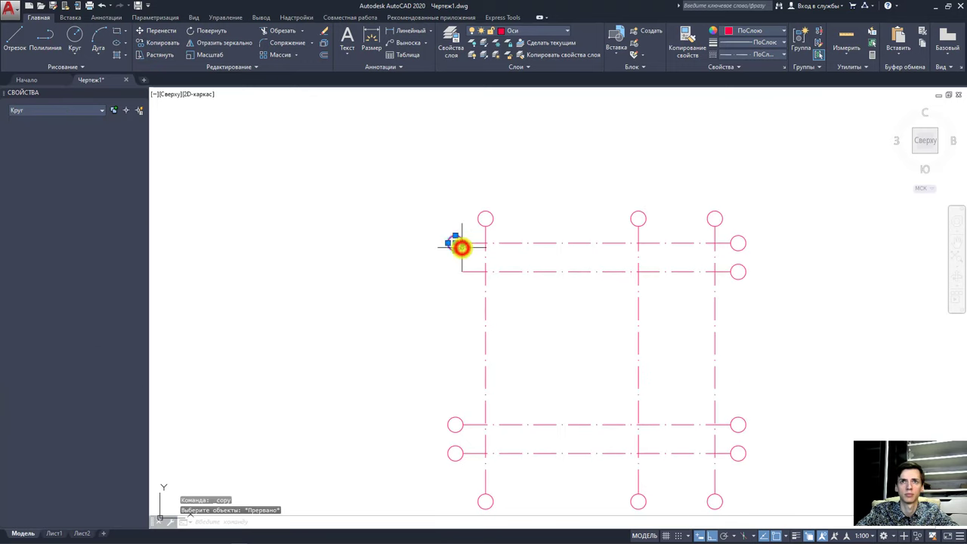
pyautogui.click(155, 39)
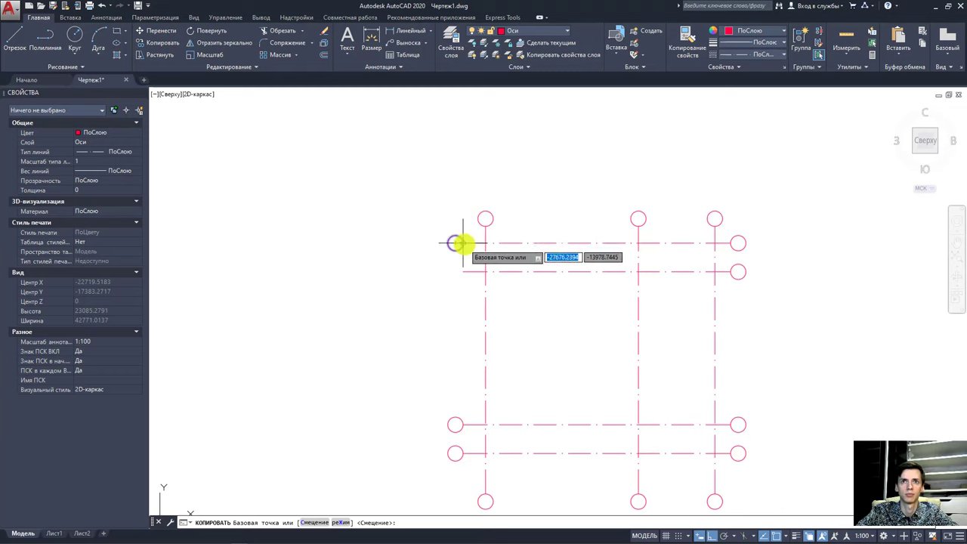
pyautogui.click(458, 242)
pyautogui.click(455, 271)
pyautogui.press('Escape')
pyautogui.moveTo(506, 298); pyautogui.dragTo(483, 249, button='middle')
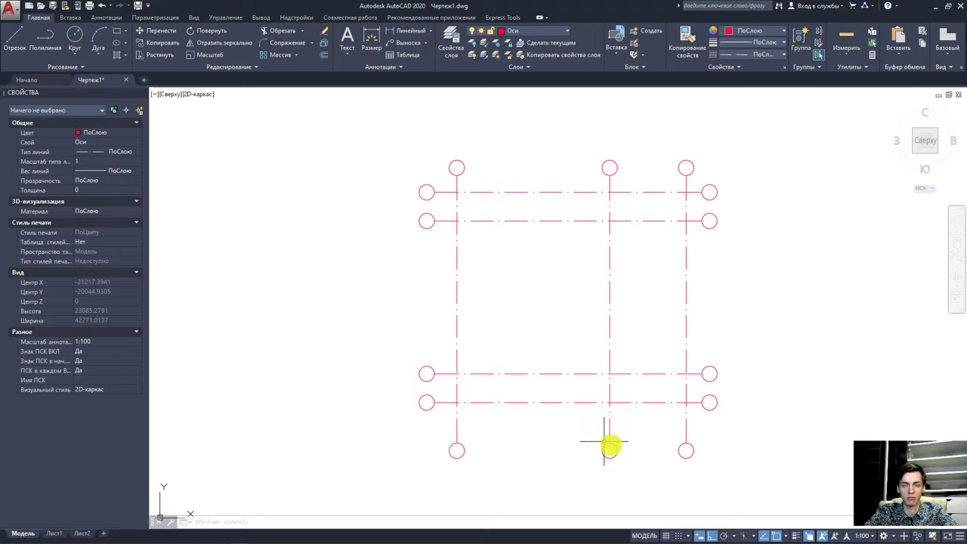
pyautogui.click(714, 472)
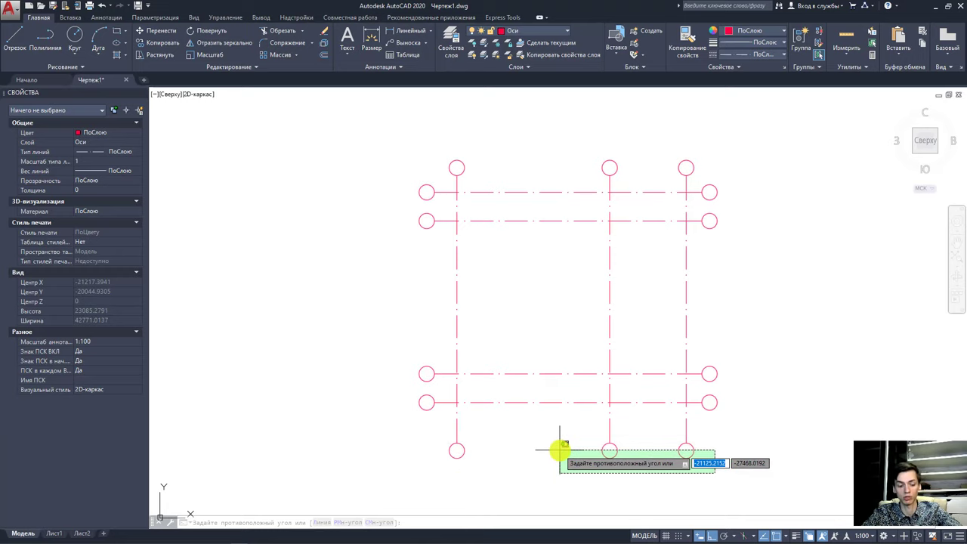
pyautogui.press('Escape')
pyautogui.click(757, 481)
pyautogui.click(410, 123)
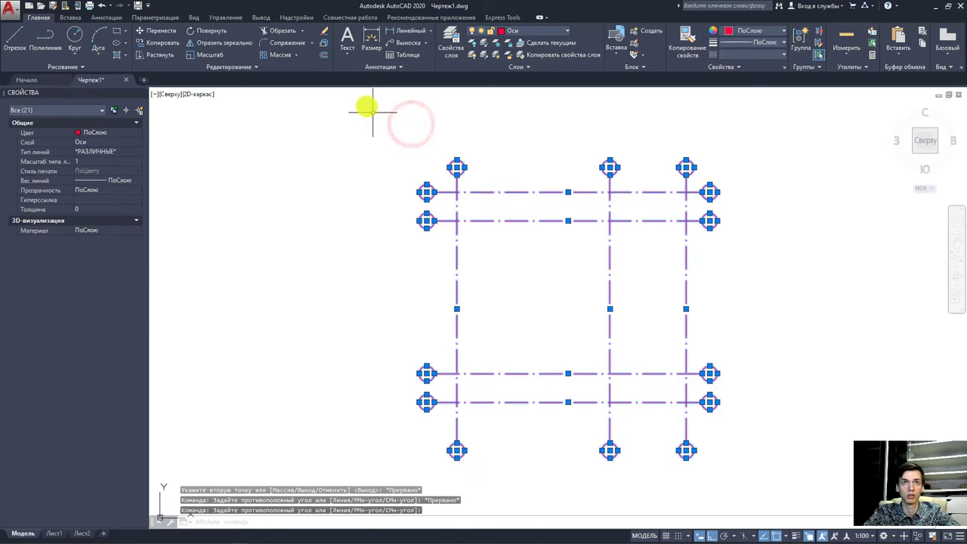
pyautogui.click(217, 32)
pyautogui.click(572, 294)
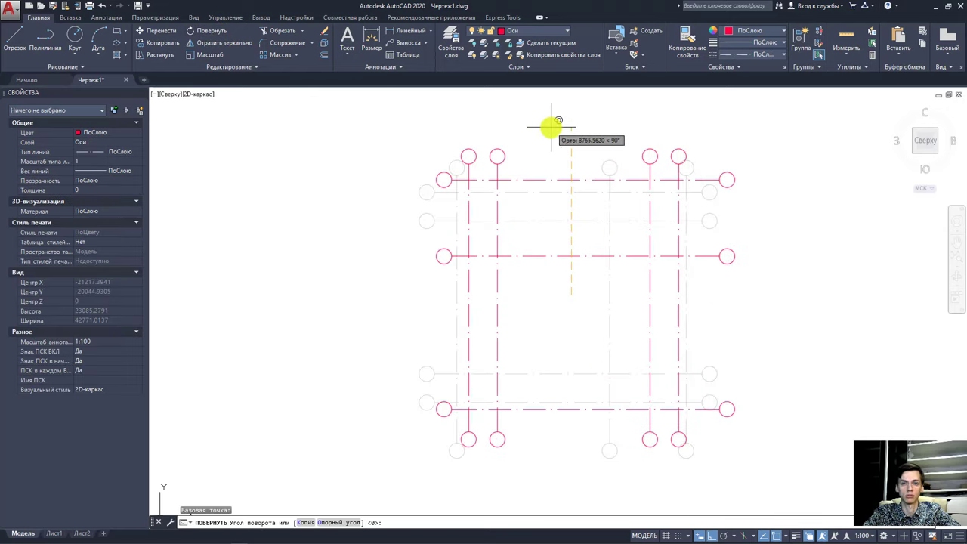
pyautogui.press('Escape')
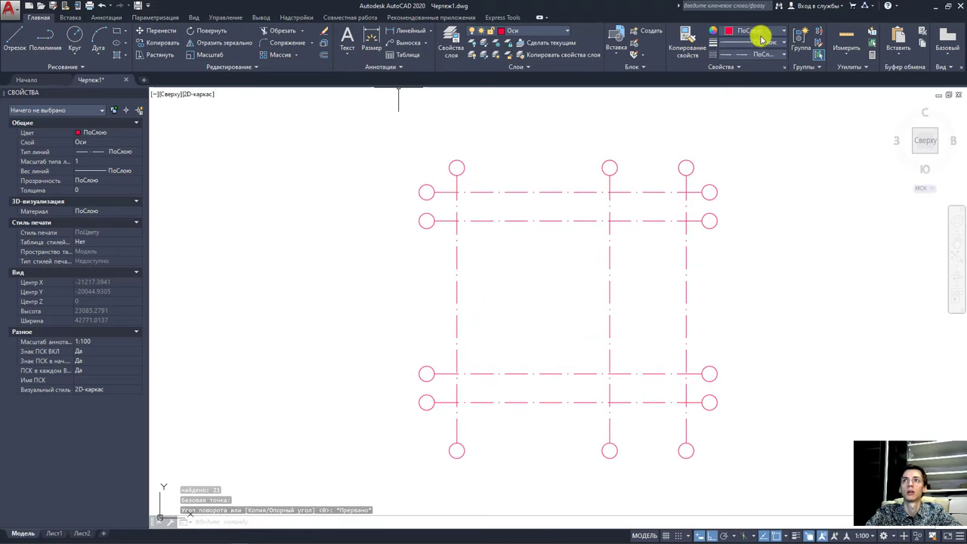
pyautogui.click(844, 36)
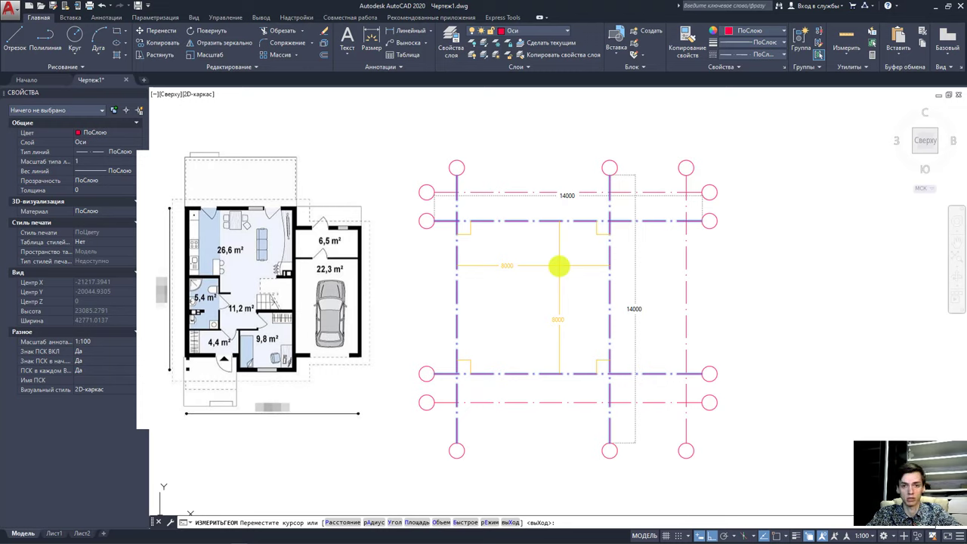
pyautogui.press('Escape')
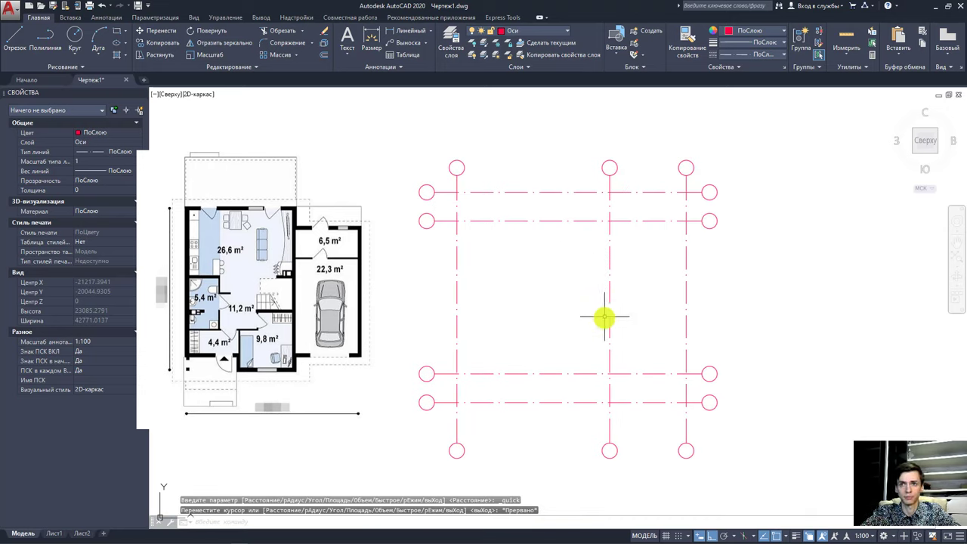
# Offset the middle vertical axis 4000 to the left to create a new axis.
pyautogui.click(609, 318)
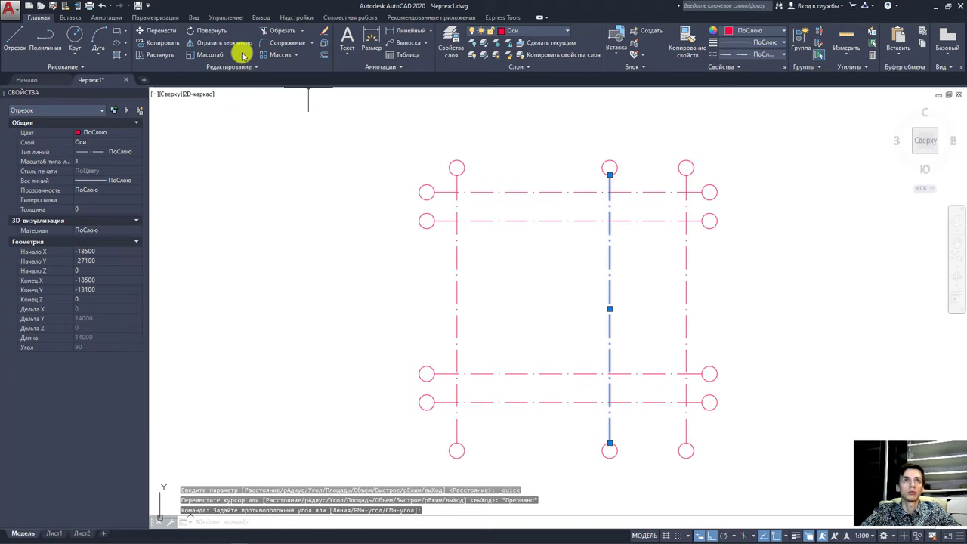
pyautogui.click(158, 43)
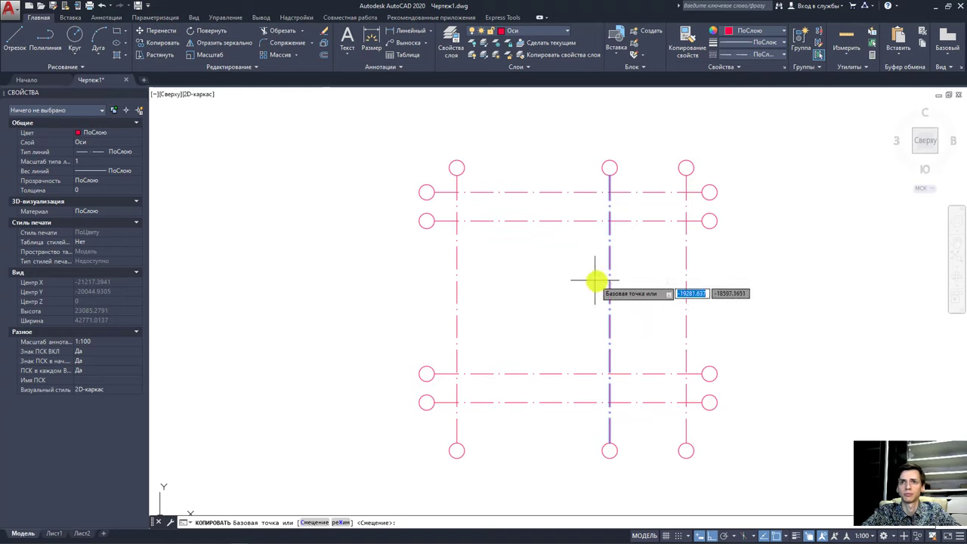
pyautogui.click(155, 43)
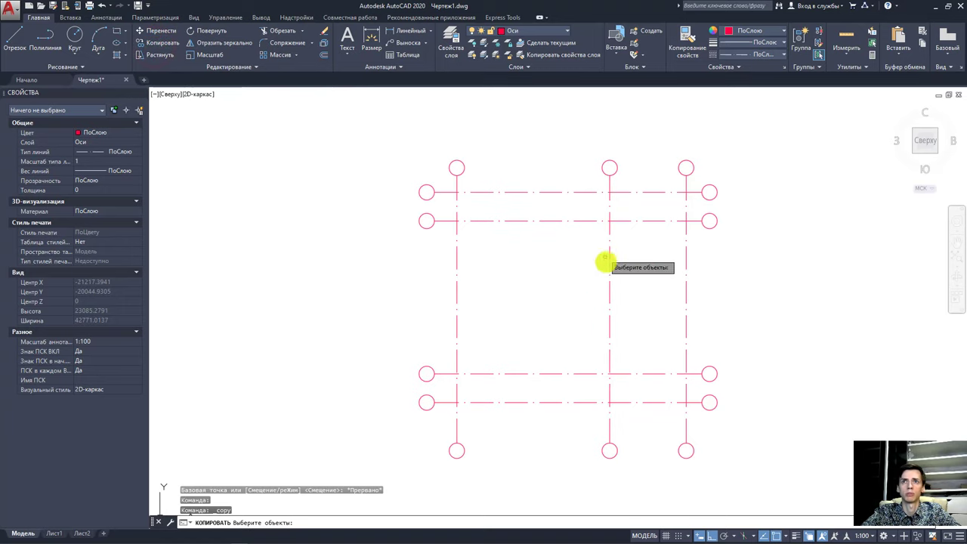
pyautogui.click(609, 284)
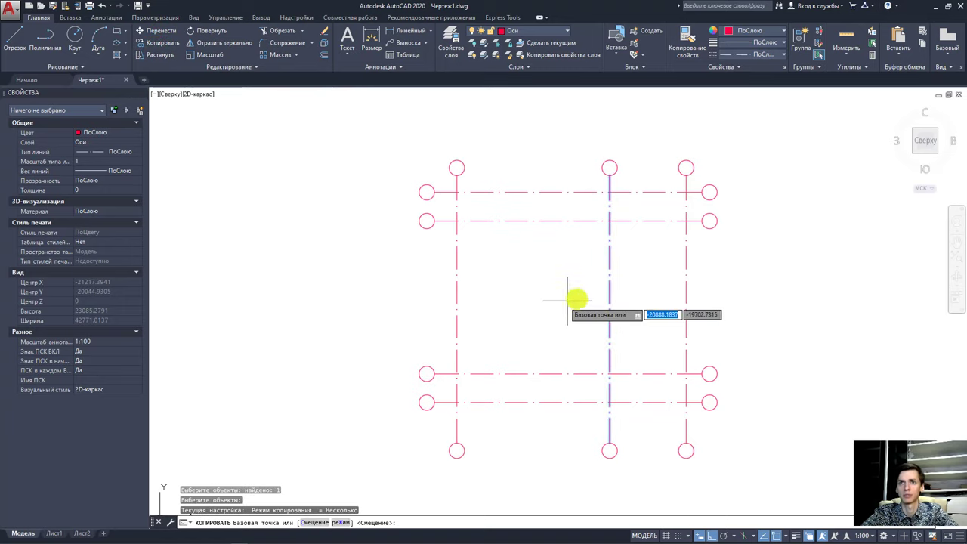
pyautogui.press('Return')
pyautogui.click(322, 55)
pyautogui.write('4000')
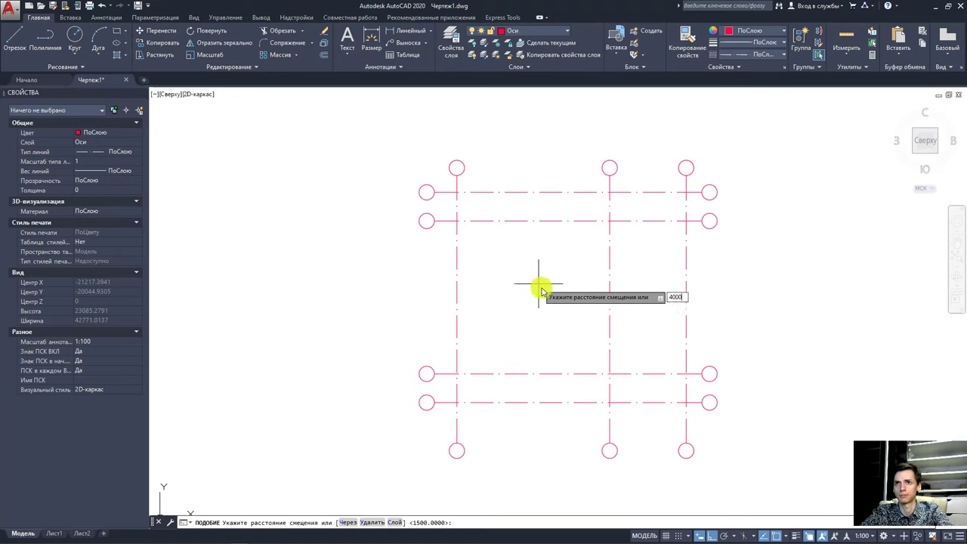
pyautogui.press('Return')
pyautogui.click(610, 281)
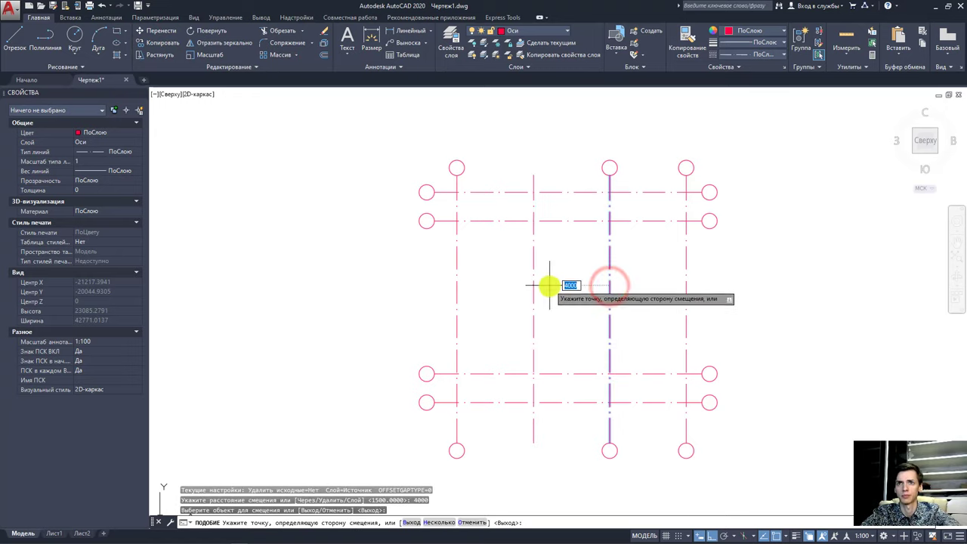
pyautogui.click(551, 286)
pyautogui.press('Escape')
# Copy the top and bottom marker circles onto the new vertical axis.
pyautogui.click(619, 165)
pyautogui.click(610, 152)
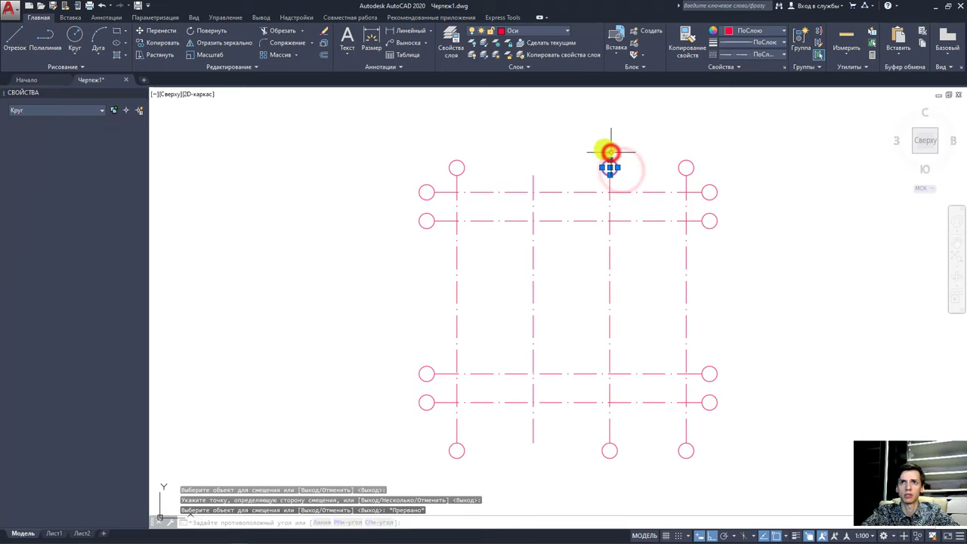
pyautogui.click(159, 42)
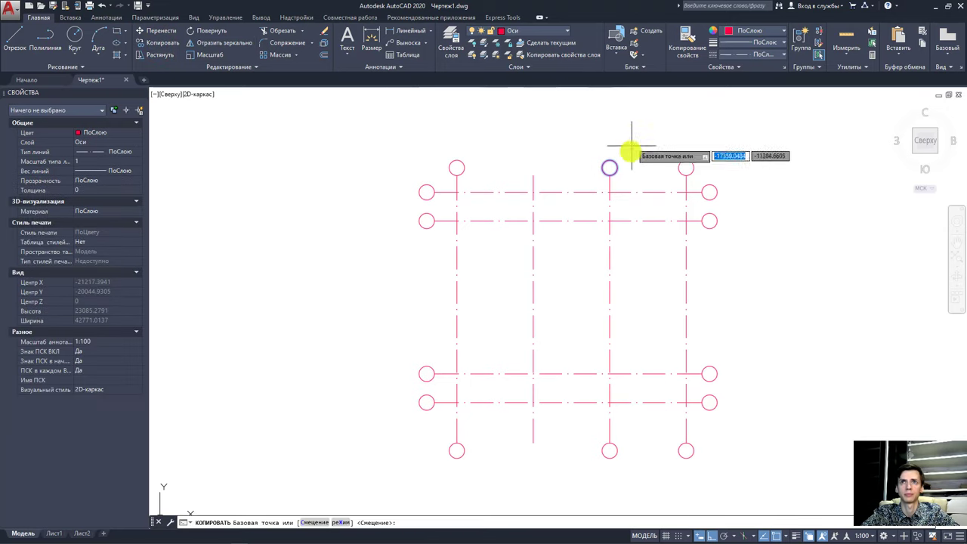
pyautogui.click(610, 168)
pyautogui.click(533, 167)
pyautogui.press('Escape')
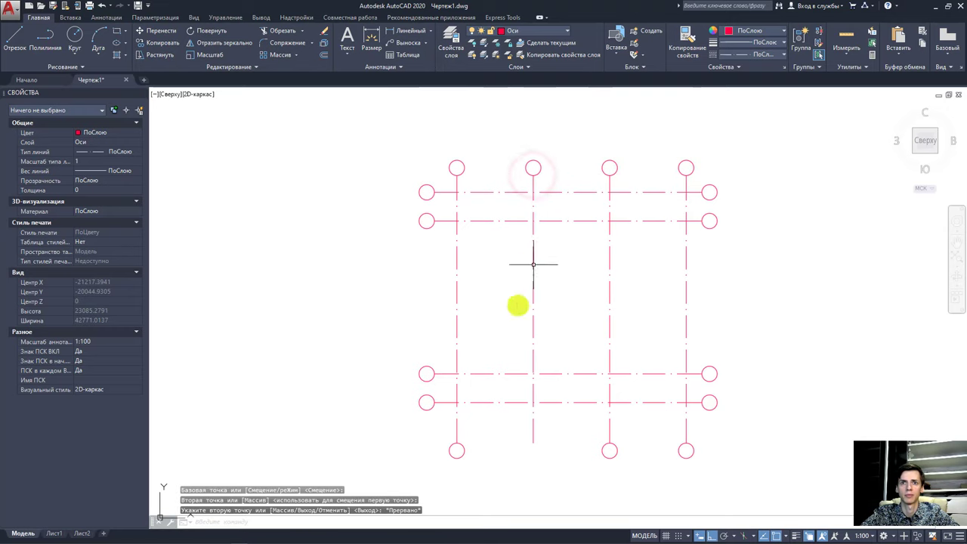
pyautogui.click(461, 452)
pyautogui.click(160, 42)
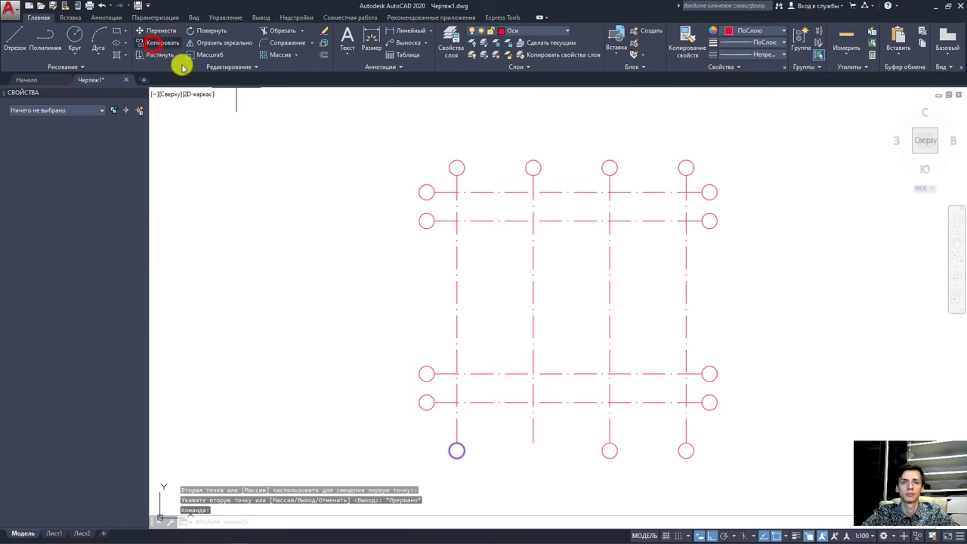
pyautogui.click(456, 451)
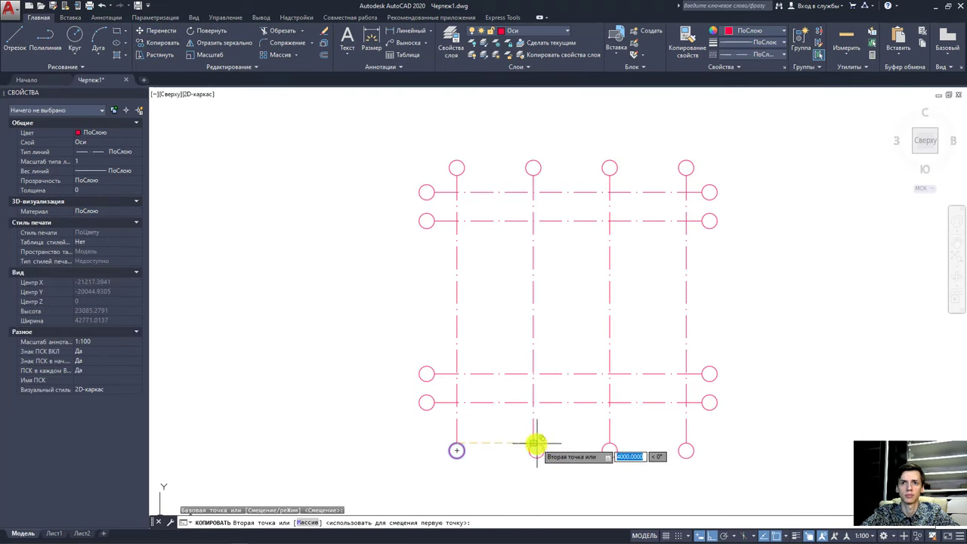
pyautogui.press('Escape')
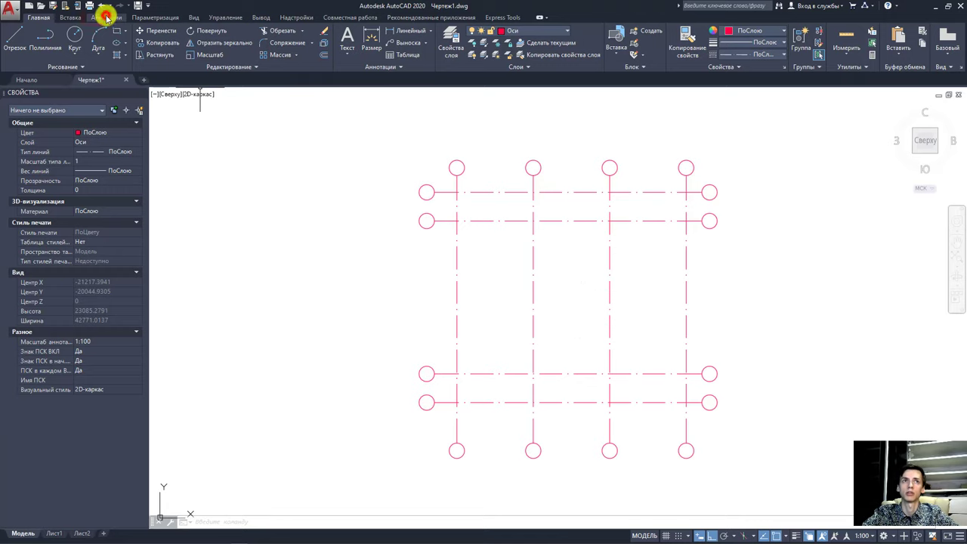
# Open the Text Style dialog from the Annotate tab's Text panel.
pyautogui.click(107, 16)
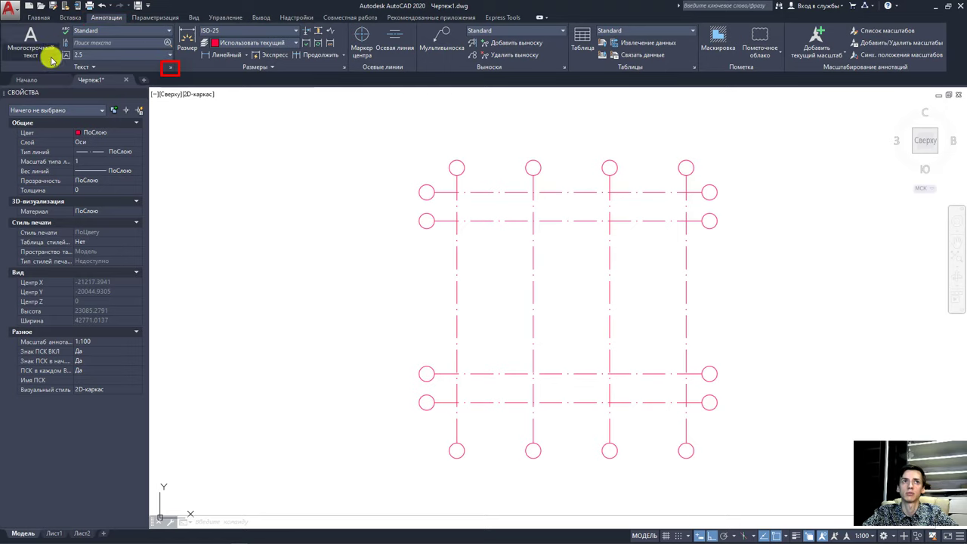
pyautogui.click(170, 68)
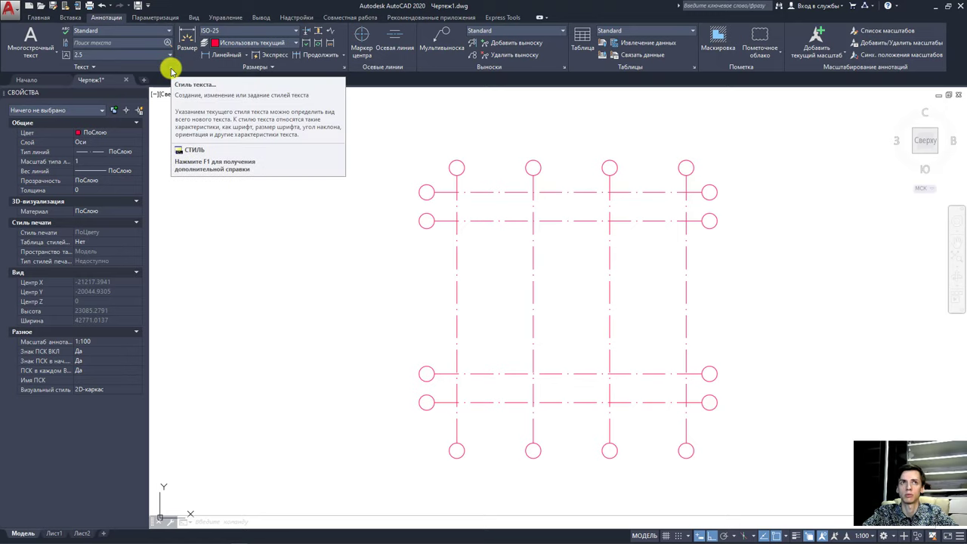
pyautogui.click(171, 68)
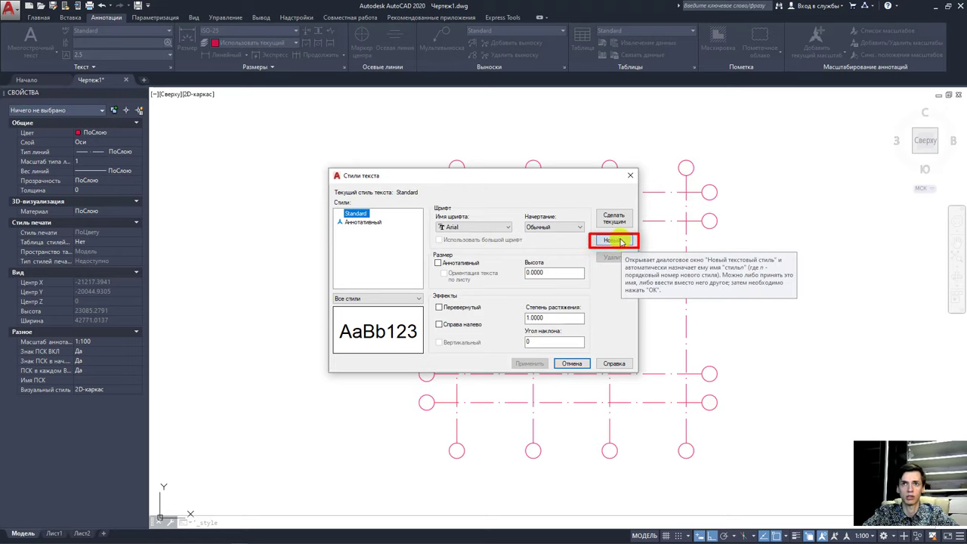
# Create a new text style Оси using the ISOCPEUR font at height 500.
pyautogui.click(621, 242)
pyautogui.write('Оси')
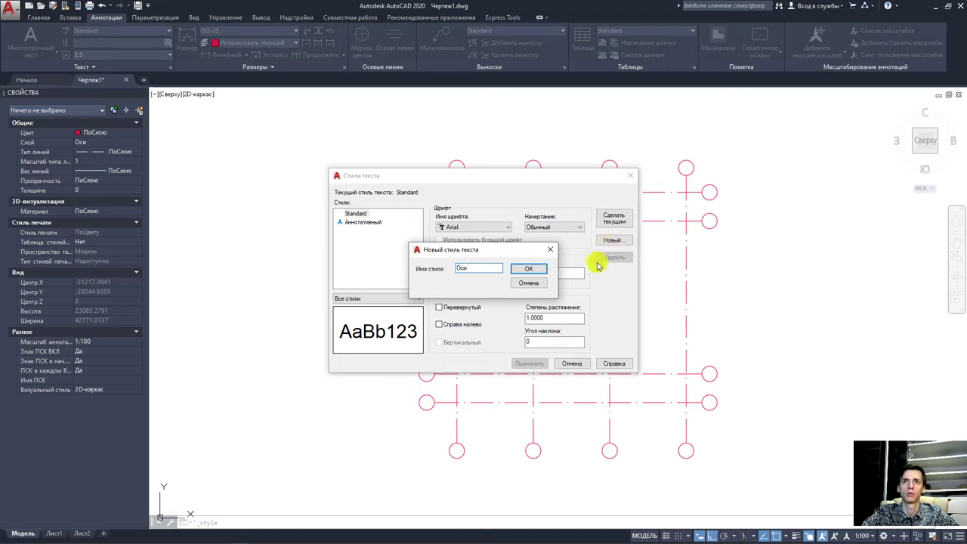
pyautogui.click(532, 268)
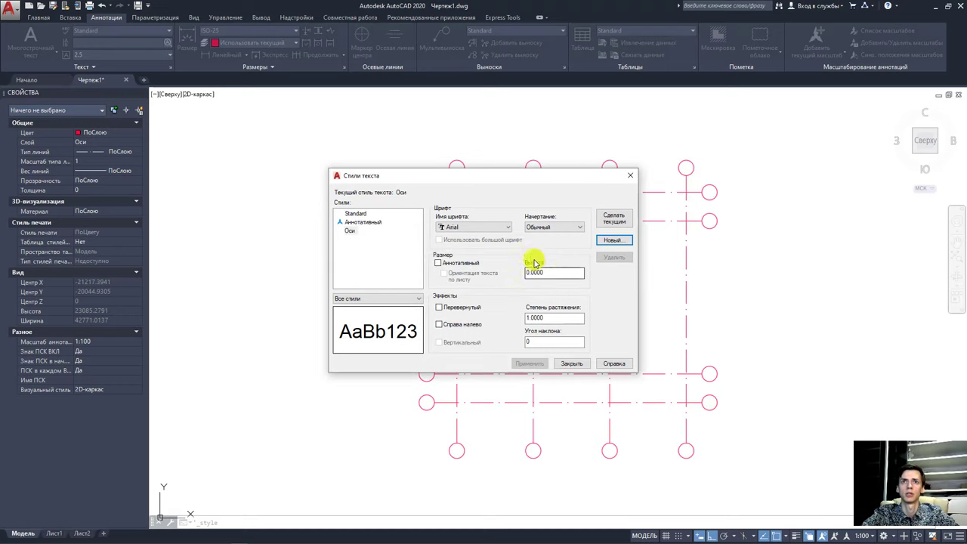
pyautogui.click(503, 228)
pyautogui.scroll(-3, 504, 260)
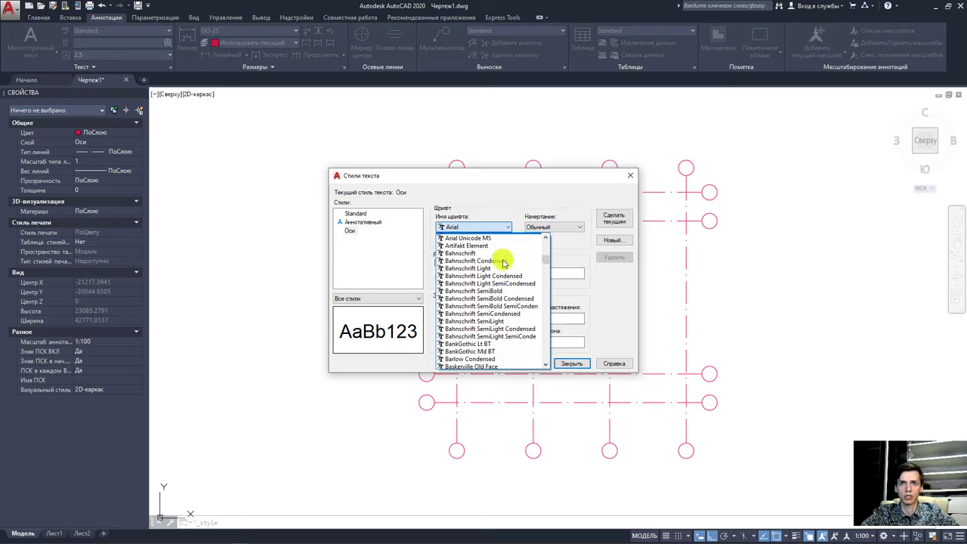
pyautogui.scroll(-3, 503, 260)
pyautogui.scroll(-5, 503, 261)
pyautogui.scroll(-5, 495, 256)
pyautogui.scroll(-5, 544, 274)
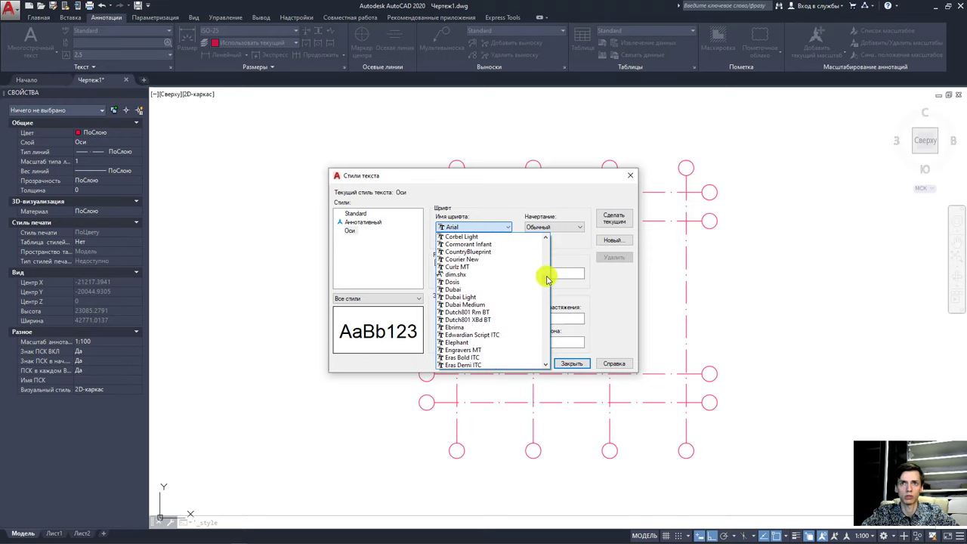
pyautogui.scroll(-5, 547, 293)
pyautogui.scroll(-5, 547, 295)
pyautogui.scroll(-5, 547, 298)
pyautogui.scroll(-5, 547, 301)
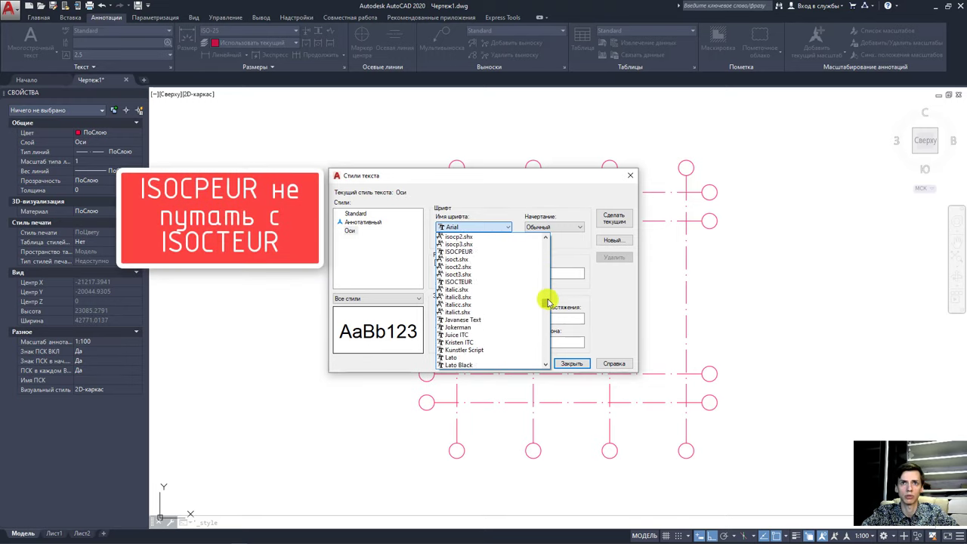
pyautogui.scroll(-3, 549, 301)
pyautogui.click(477, 290)
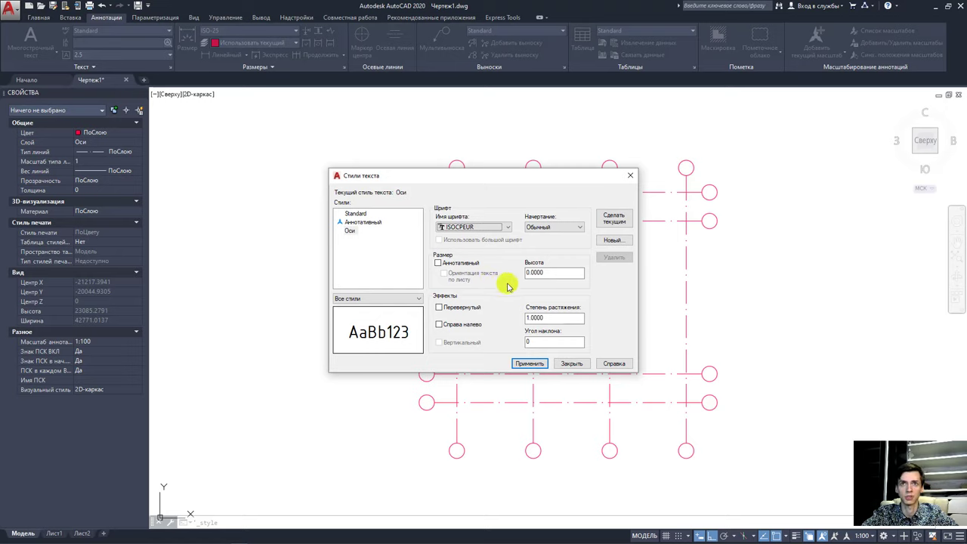
pyautogui.doubleClick(558, 272)
pyautogui.write('500')
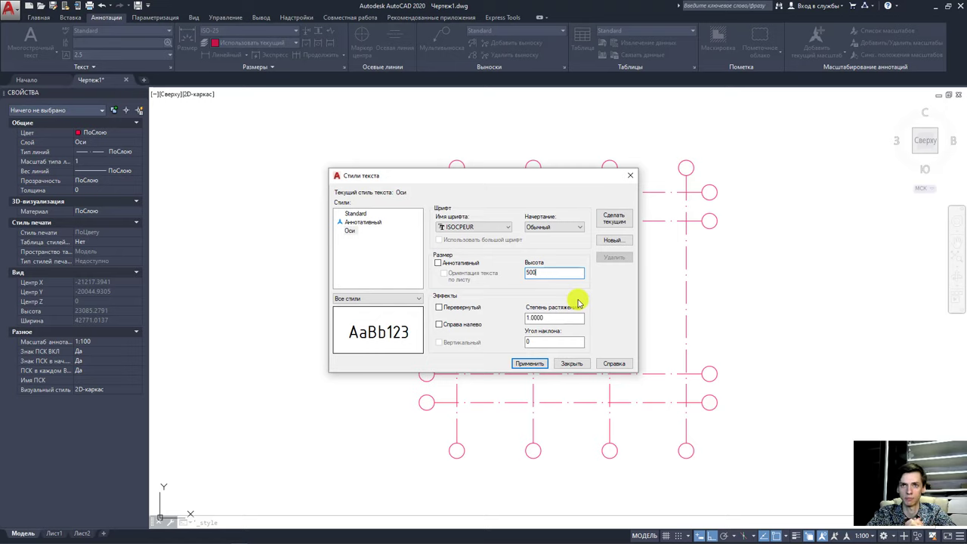
# Make Оси italic, set it current, apply the changes and close the dialog.
pyautogui.click(578, 228)
pyautogui.click(560, 235)
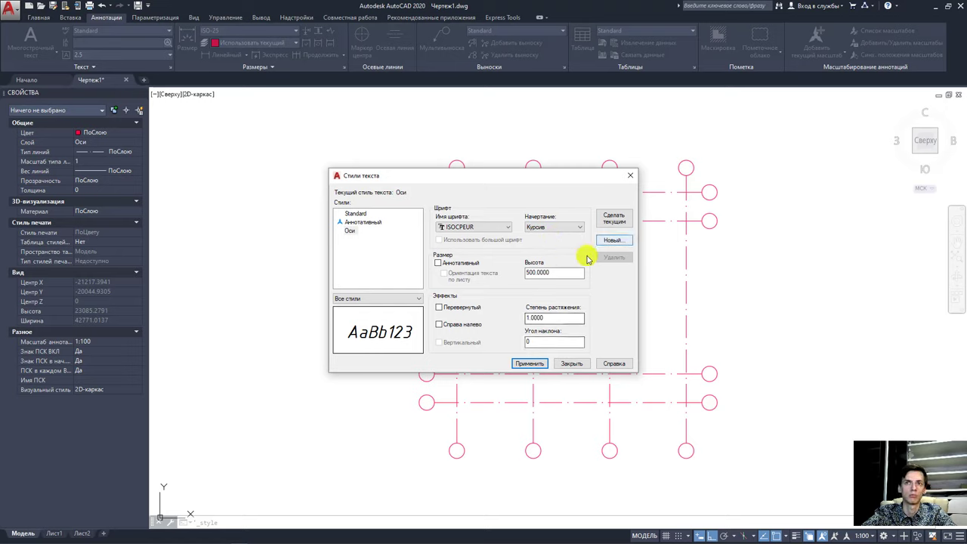
pyautogui.click(612, 218)
pyautogui.click(488, 299)
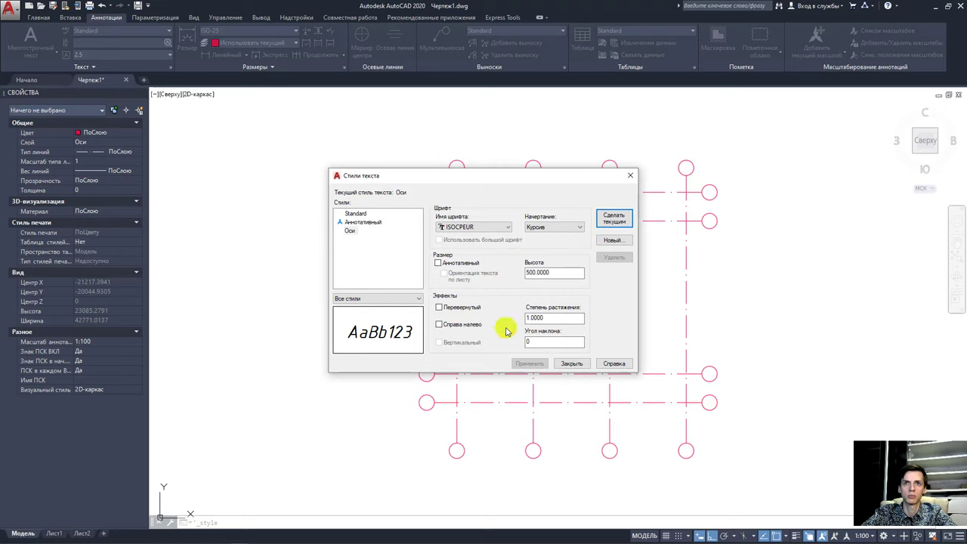
pyautogui.click(568, 363)
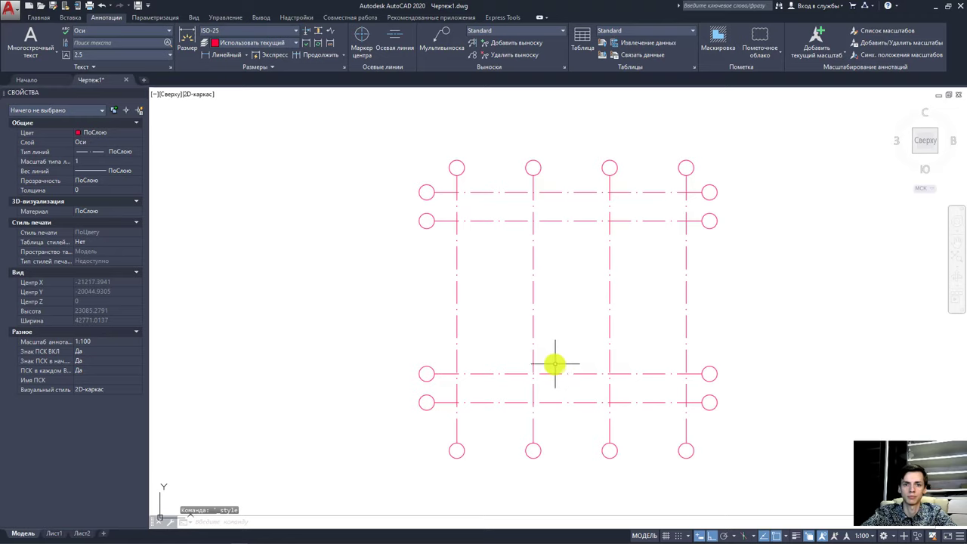
# Write a multiline text "1" in the bottom-left axis marker circle.
pyautogui.click(13, 35)
pyautogui.scroll(4, 455, 454)
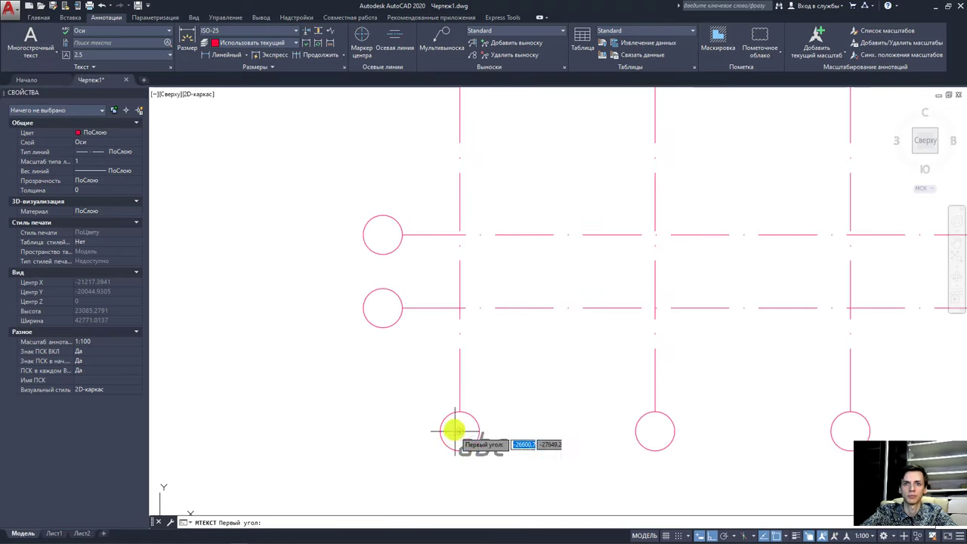
pyautogui.scroll(3, 452, 428)
pyautogui.click(431, 398)
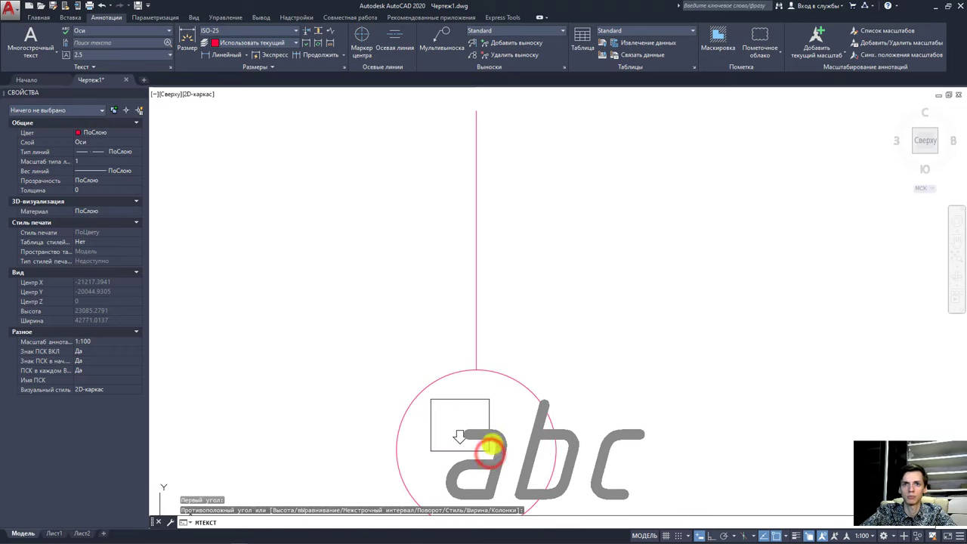
pyautogui.click(492, 444)
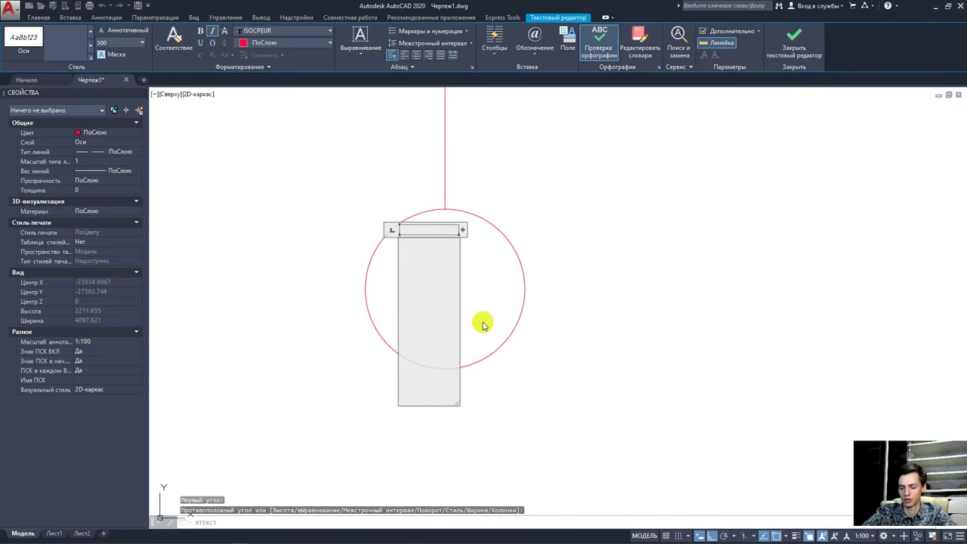
pyautogui.write('1')
pyautogui.click(576, 331)
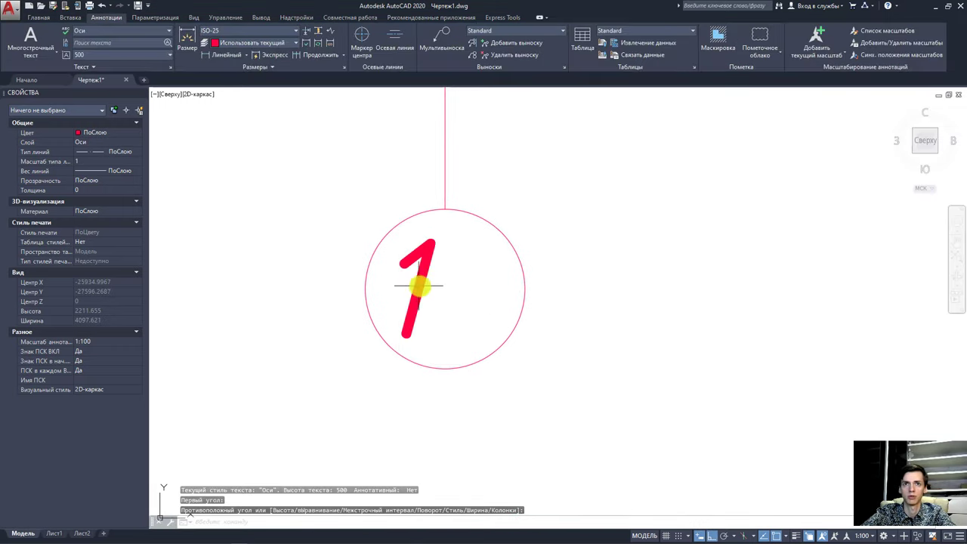
# Move the "1" so it sits centered inside its marker circle.
pyautogui.click(400, 285)
pyautogui.click(406, 260)
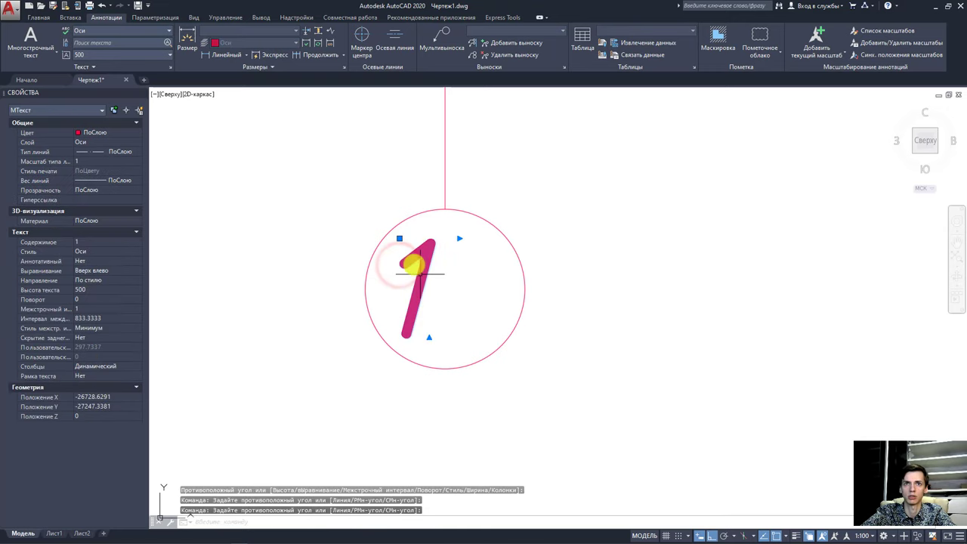
pyautogui.click(399, 239)
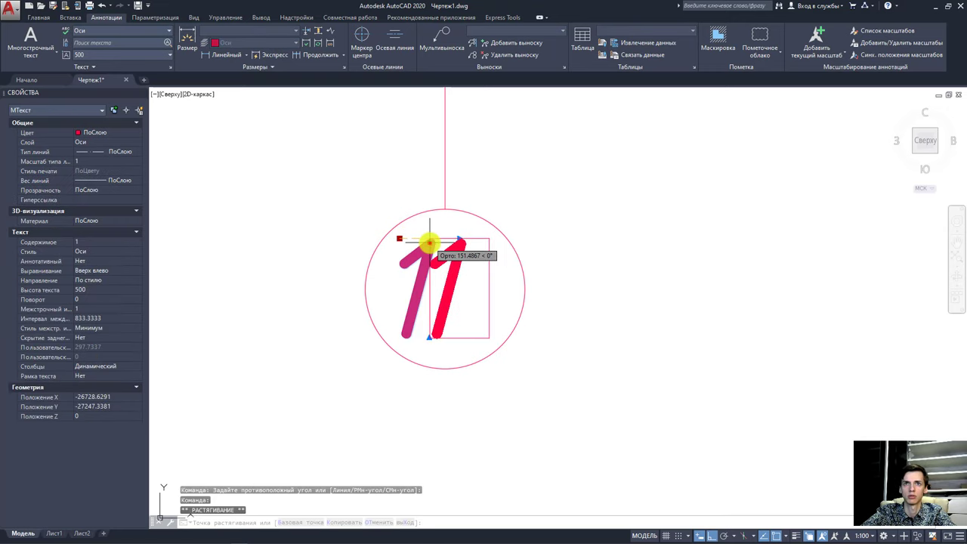
pyautogui.click(429, 240)
pyautogui.scroll(-2, 463, 274)
pyautogui.scroll(-2, 464, 274)
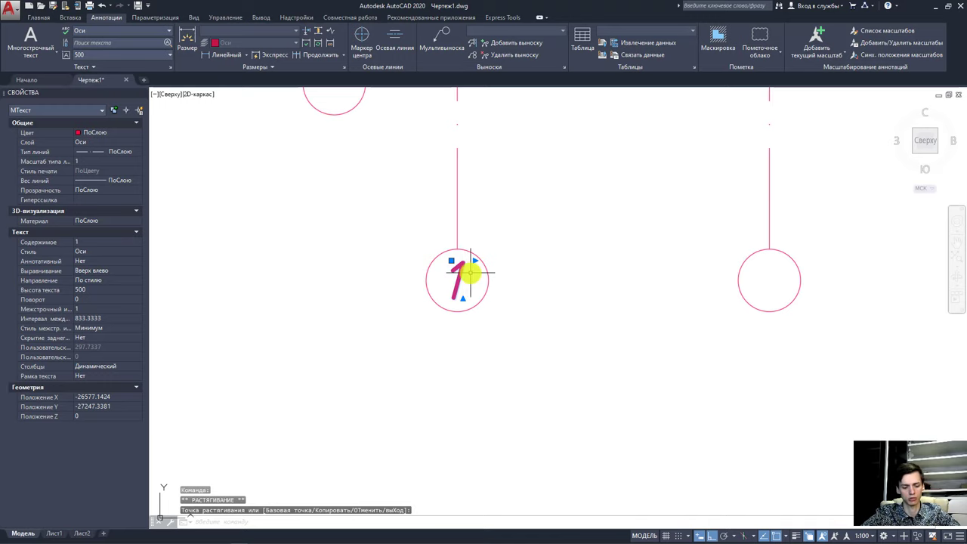
# Paste copies of the 1 label into the remaining three bottom axis circles.
pyautogui.hotkey('ctrl', 'c')
pyautogui.hotkey('ctrl', 'v')
pyautogui.scroll(2, 733, 280)
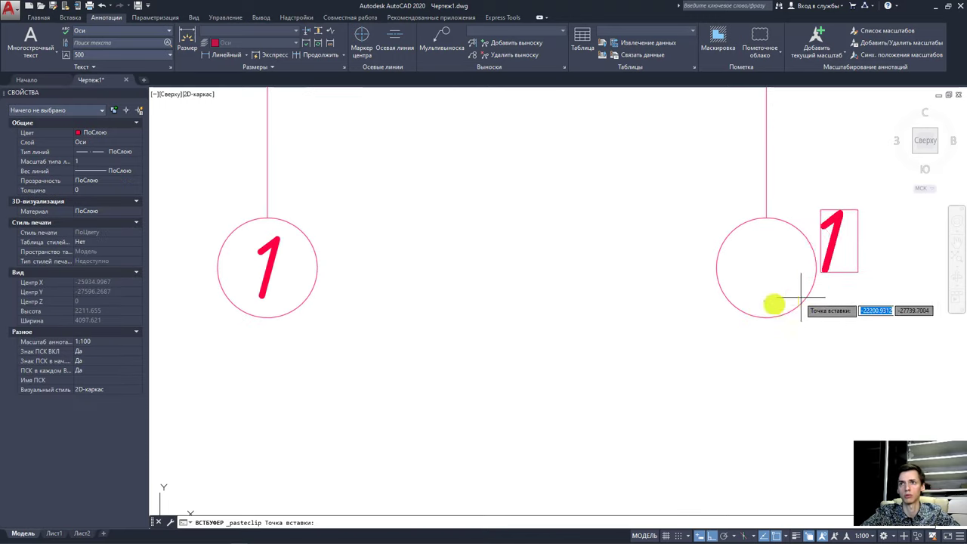
pyautogui.click(731, 325)
pyautogui.scroll(-2, 654, 330)
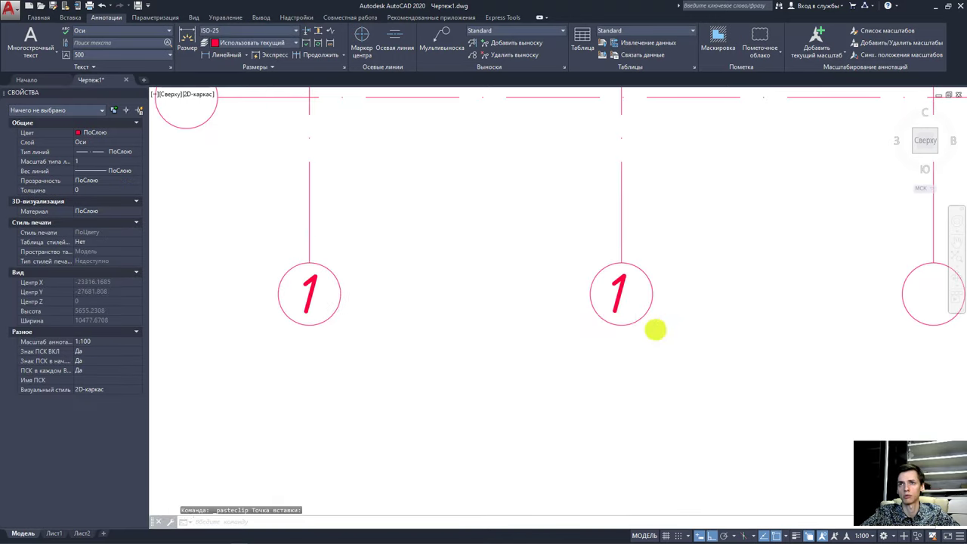
pyautogui.scroll(-4, 689, 331)
pyautogui.moveTo(689, 331); pyautogui.dragTo(596, 319, button='middle')
pyautogui.hotkey('ctrl', 'v')
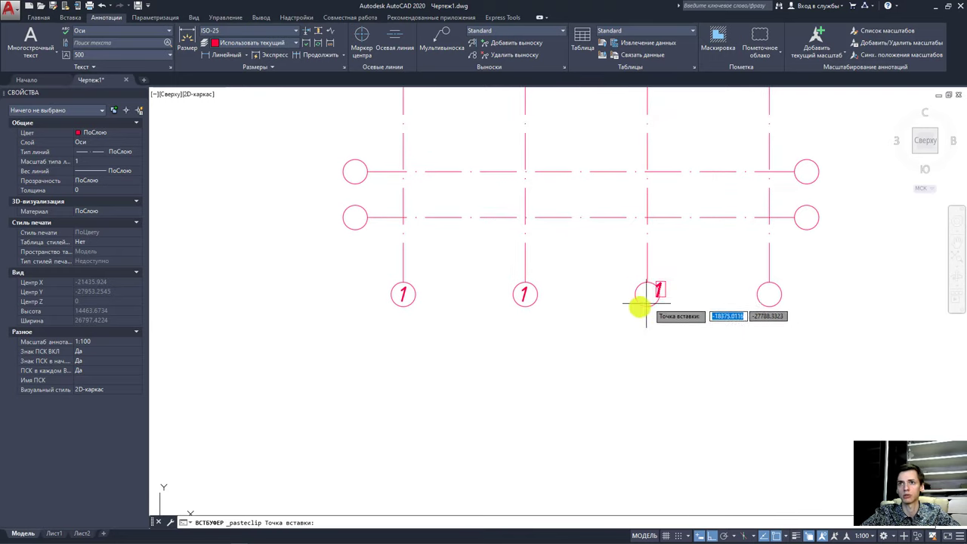
pyautogui.scroll(4, 641, 304)
pyautogui.click(635, 311)
pyautogui.moveTo(682, 327); pyautogui.dragTo(460, 341, button='middle')
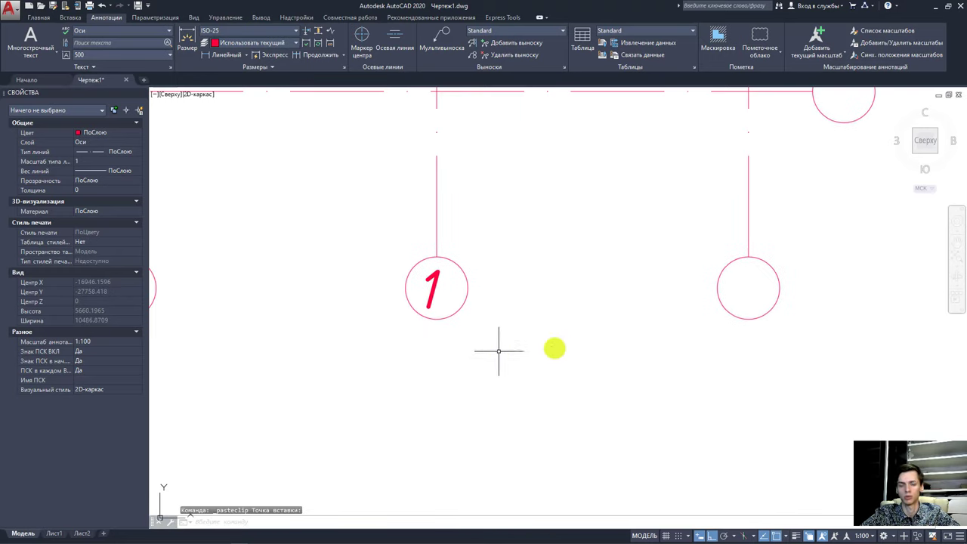
pyautogui.hotkey('ctrl', 'v')
pyautogui.click(726, 325)
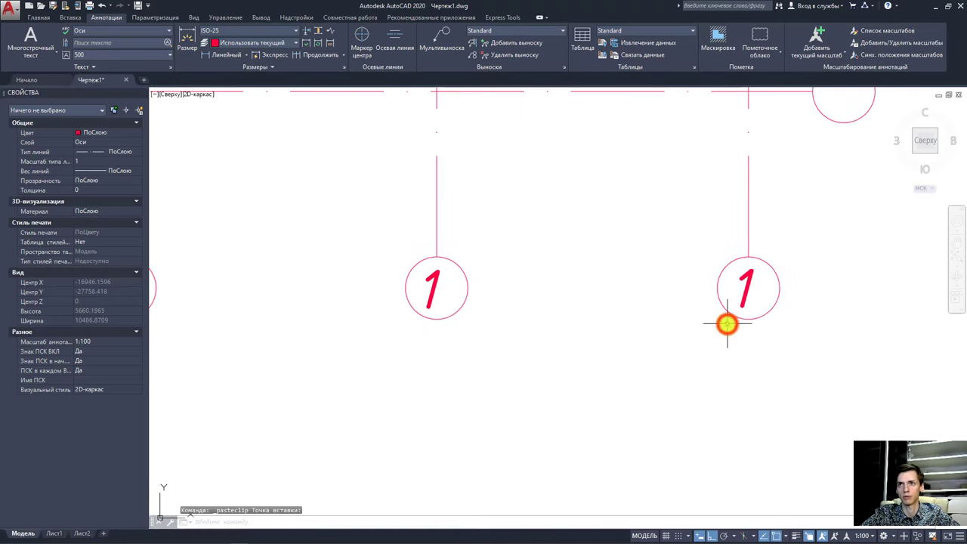
# Paste the 1 label into the two lowest empty left-end circles.
pyautogui.scroll(-5, 522, 340)
pyautogui.moveTo(522, 341)
pyautogui.mouseDown(button='middle')
pyautogui.moveTo(562, 306)
pyautogui.moveTo(546, 339)
pyautogui.mouseUp(button='middle')
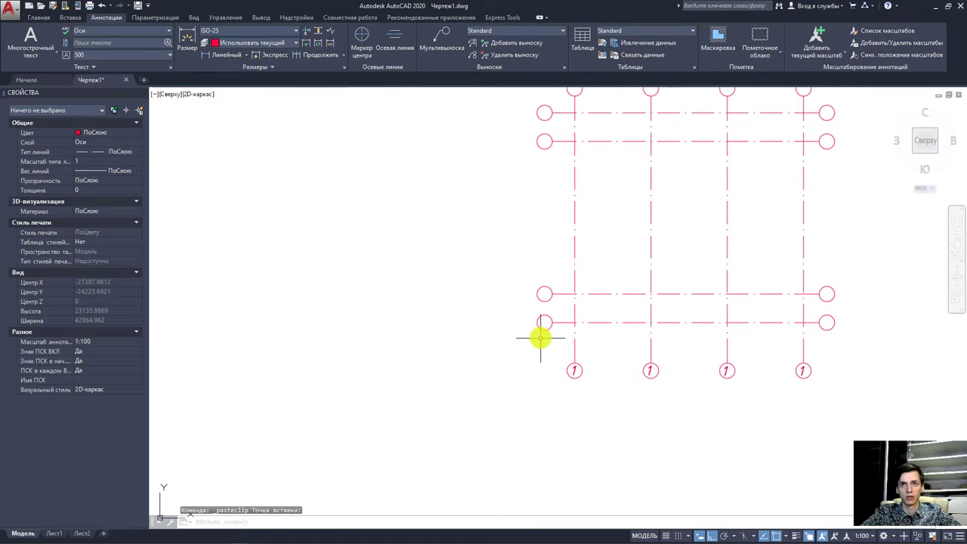
pyautogui.scroll(2, 540, 337)
pyautogui.hotkey('ctrl', 'v')
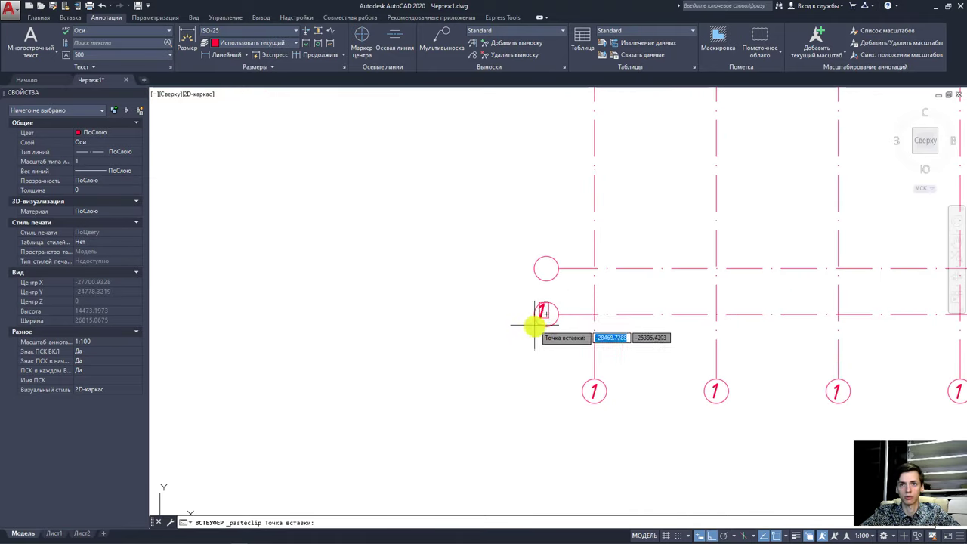
pyautogui.scroll(5, 535, 326)
pyautogui.click(531, 333)
pyautogui.scroll(-4, 528, 328)
pyautogui.scroll(-2, 539, 302)
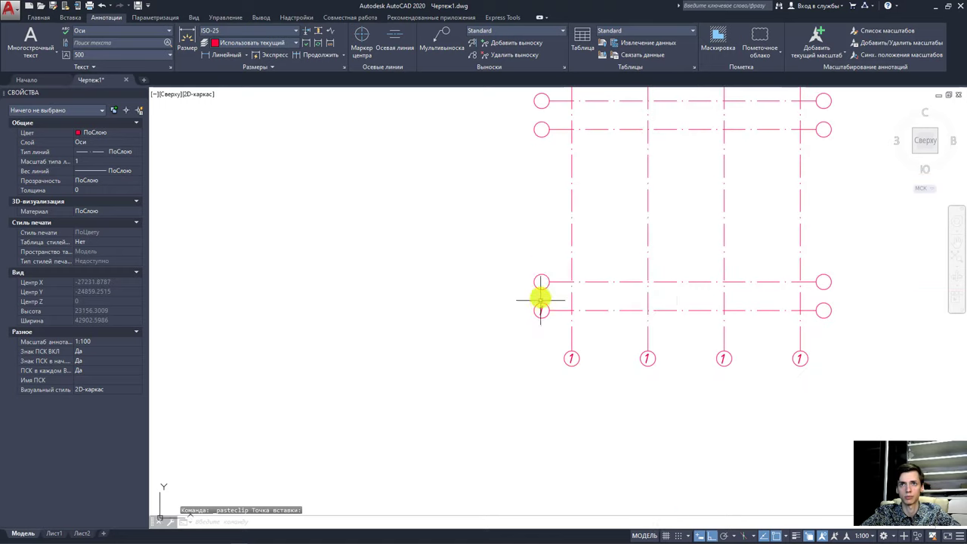
pyautogui.hotkey('ctrl', 'v')
pyautogui.scroll(5, 539, 302)
pyautogui.click(527, 291)
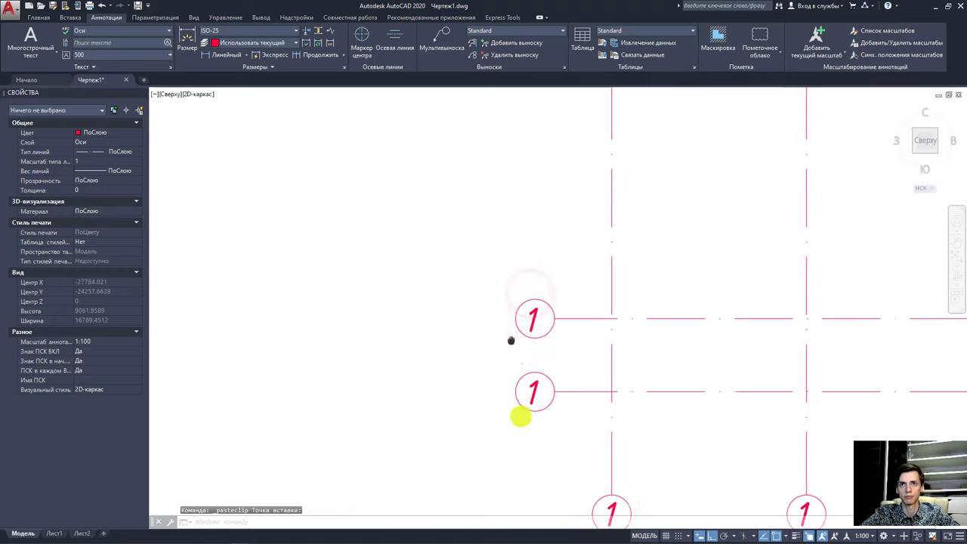
# Paste the 1 label into the topmost left-end circle.
pyautogui.scroll(-2, 518, 415)
pyautogui.scroll(-2, 539, 249)
pyautogui.moveTo(539, 233); pyautogui.dragTo(546, 315, button='middle')
pyautogui.hotkey('ctrl', 'v')
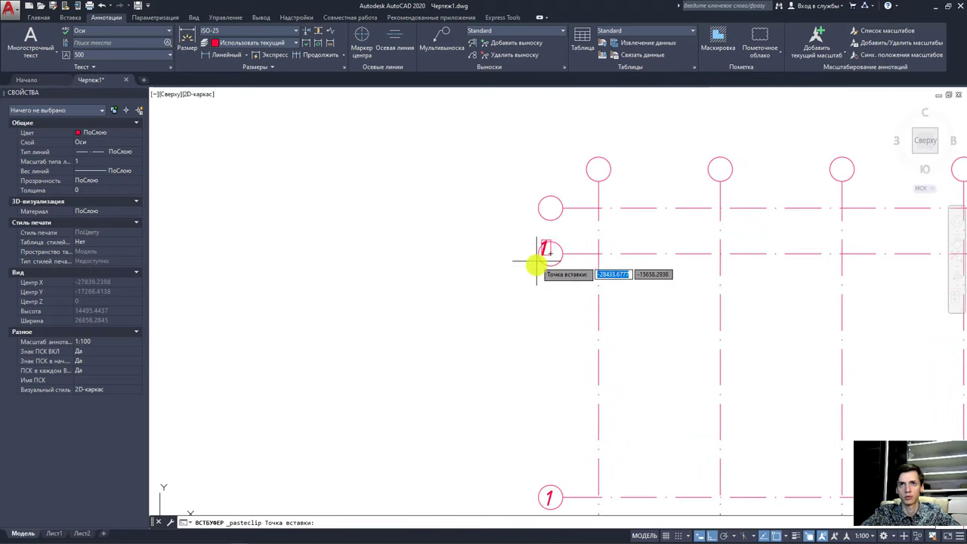
pyautogui.scroll(5, 541, 262)
pyautogui.scroll(-5, 539, 261)
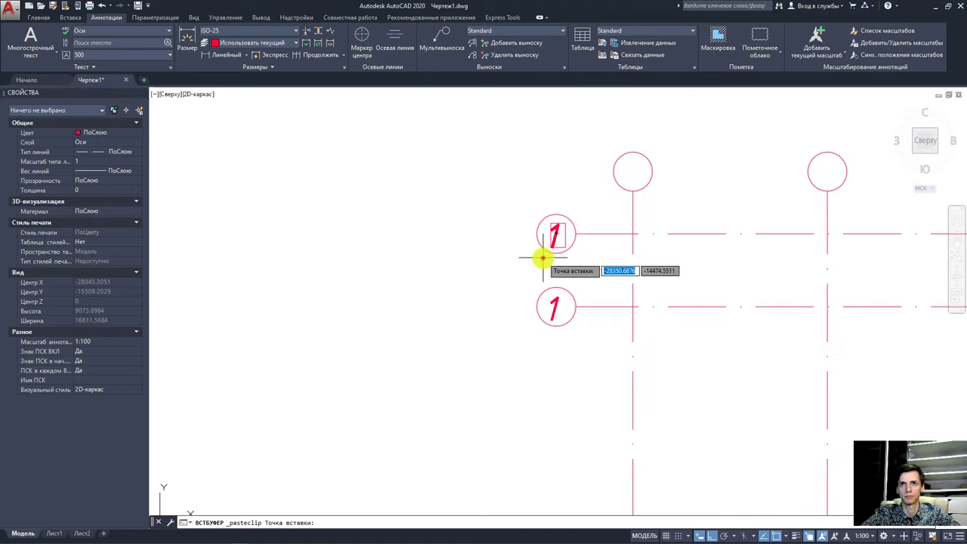
pyautogui.click(539, 254)
# Open the 1 in the second bottom circle for editing and select its text.
pyautogui.moveTo(539, 254); pyautogui.dragTo(470, 335, button='middle')
pyautogui.scroll(-6, 513, 276)
pyautogui.scroll(6, 506, 345)
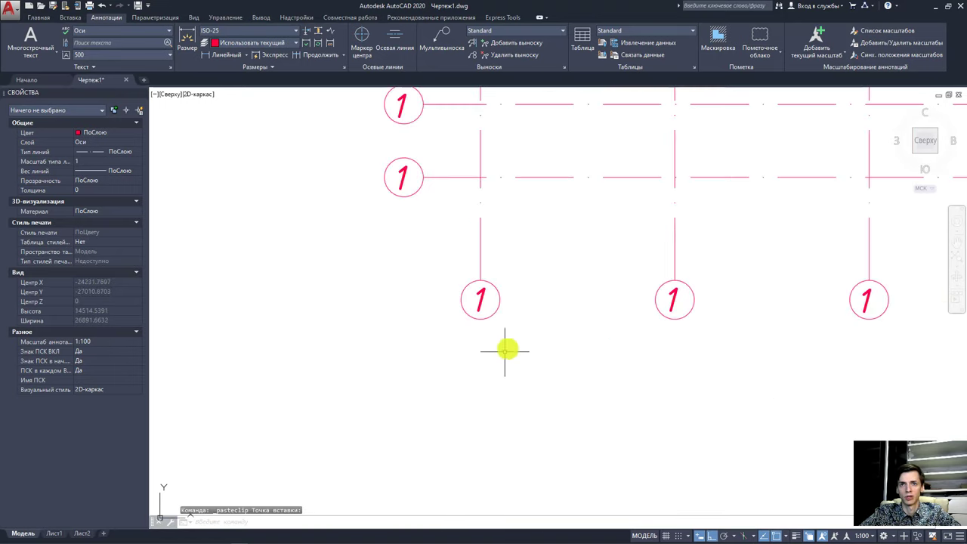
pyautogui.scroll(1, 503, 358)
pyautogui.scroll(2, 484, 340)
pyautogui.moveTo(459, 324); pyautogui.dragTo(529, 345, button='middle')
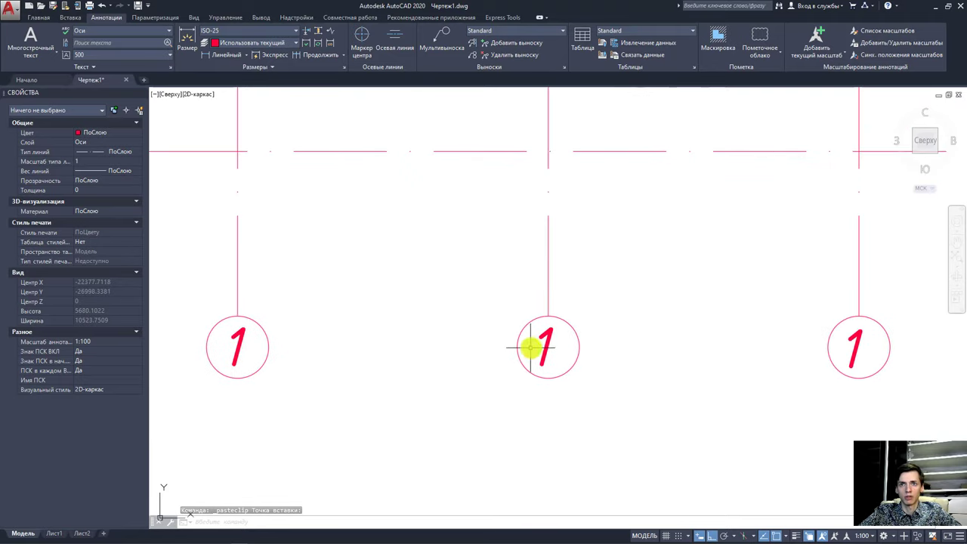
pyautogui.click(545, 345)
pyautogui.click(544, 340)
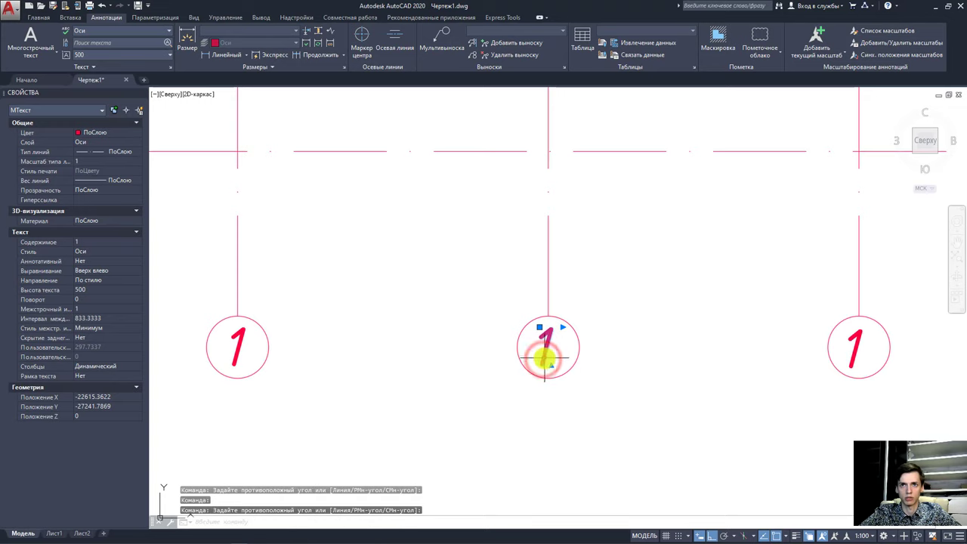
pyautogui.doubleClick(542, 355)
pyautogui.doubleClick(539, 357)
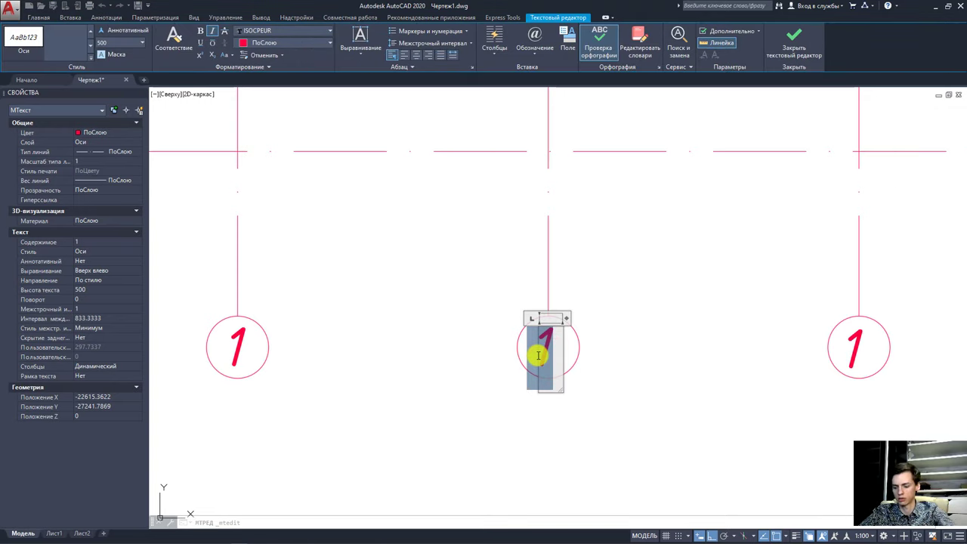
# Change the second and third bottom markers to read 2 and 3.
pyautogui.write('2')
pyautogui.click(496, 417)
pyautogui.click(537, 346)
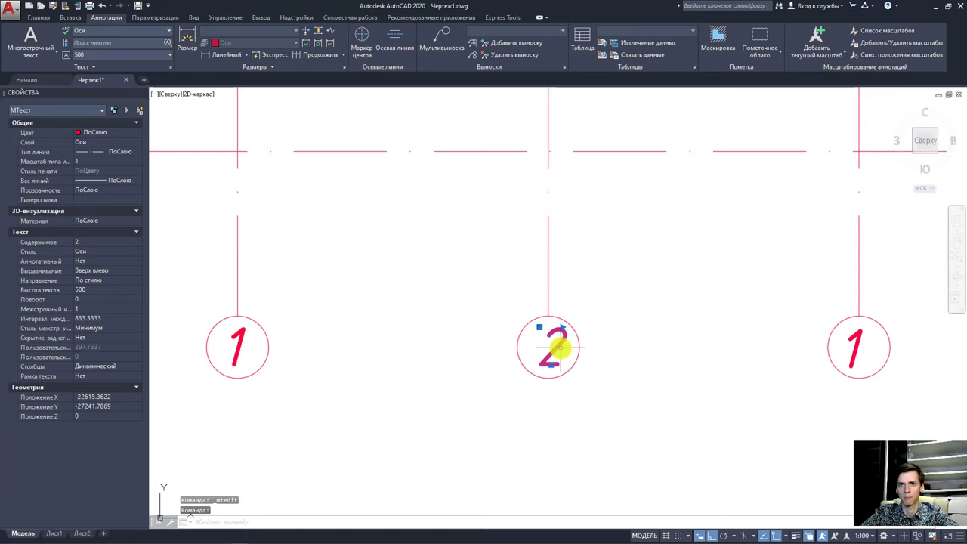
pyautogui.moveTo(860, 348); pyautogui.dragTo(659, 365, button='middle')
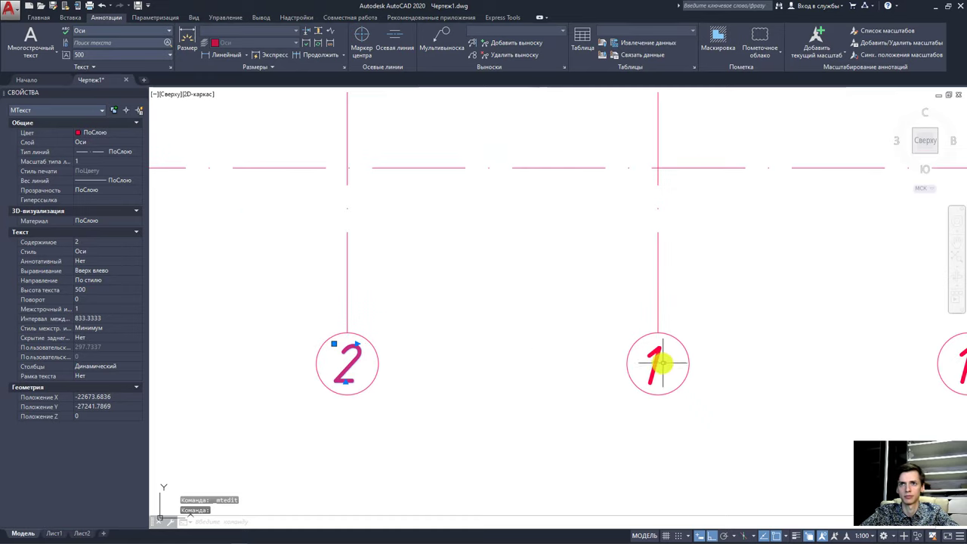
pyautogui.press('Escape')
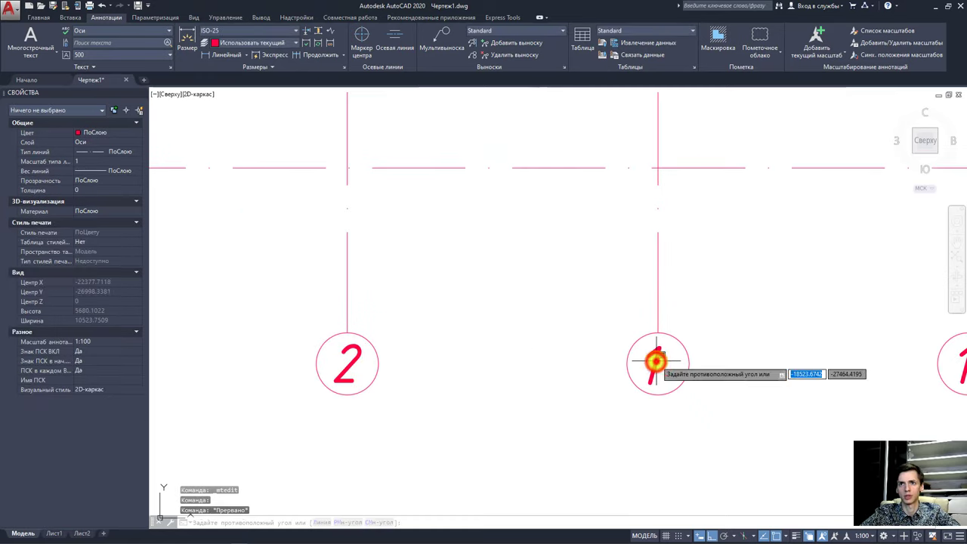
pyautogui.click(647, 352)
pyautogui.doubleClick(647, 352)
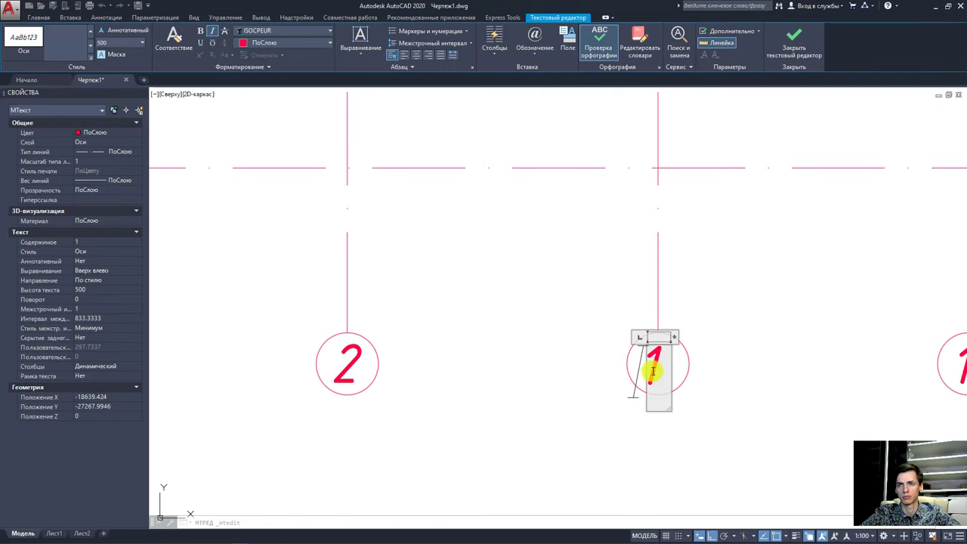
pyautogui.write('3')
pyautogui.click(680, 426)
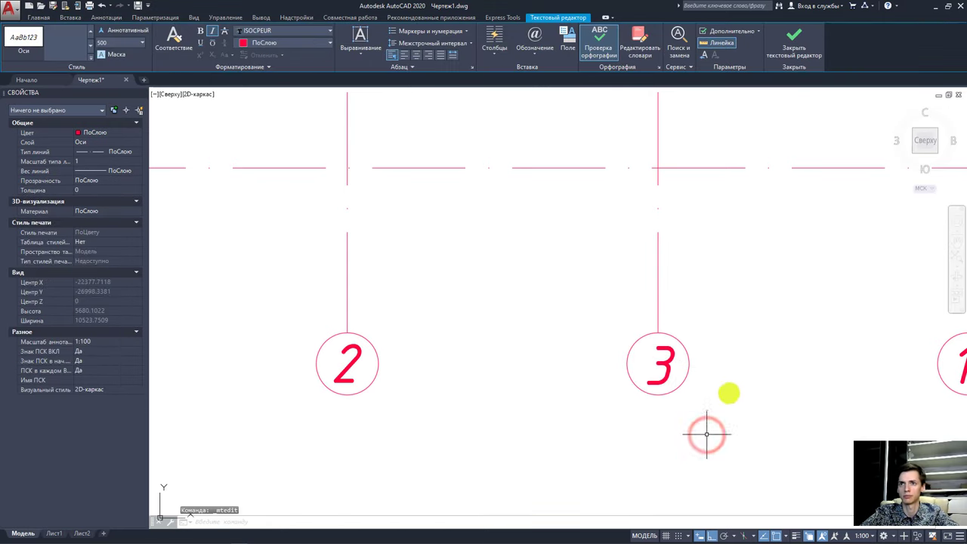
# Change the fourth bottom marker to read 4.
pyautogui.moveTo(804, 373); pyautogui.dragTo(556, 367, button='middle')
pyautogui.click(722, 356)
pyautogui.doubleClick(722, 356)
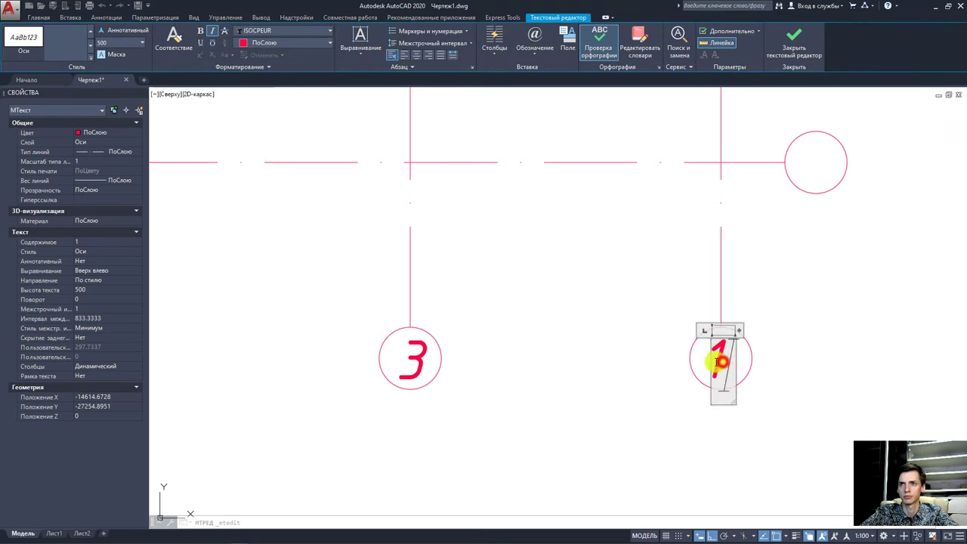
pyautogui.write('4')
pyautogui.click(660, 421)
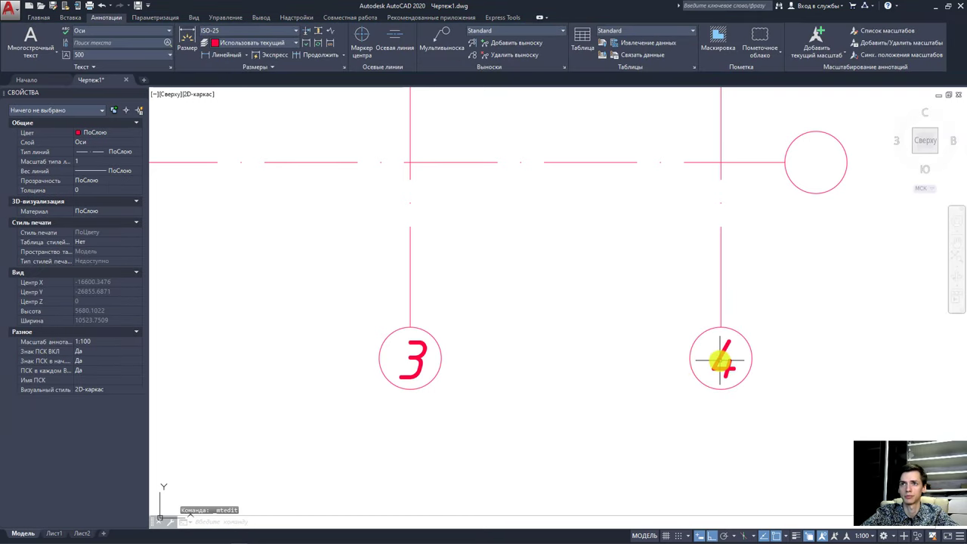
# Start selecting the numbered bottom labels, adding the 3.
pyautogui.scroll(-4, 629, 373)
pyautogui.scroll(-2, 590, 371)
pyautogui.click(590, 370)
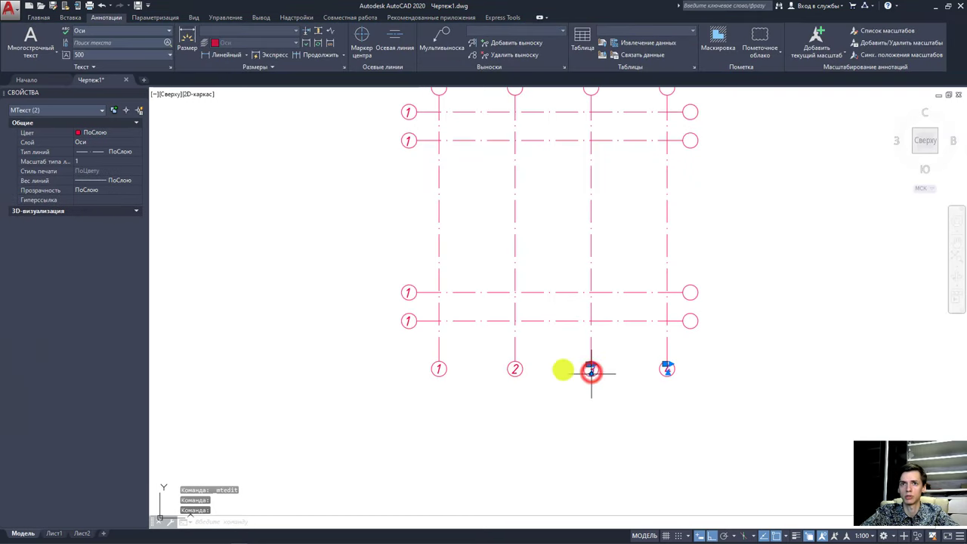
# Copy the 1–4 labels from the bottom markers up into the top axis circles.
pyautogui.click(515, 369)
pyautogui.click(439, 366)
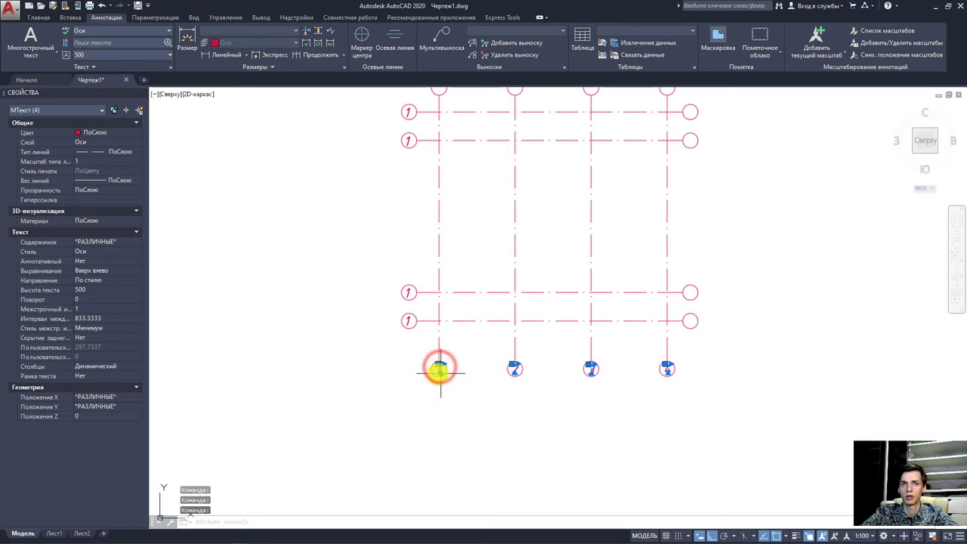
pyautogui.click(42, 20)
pyautogui.click(157, 42)
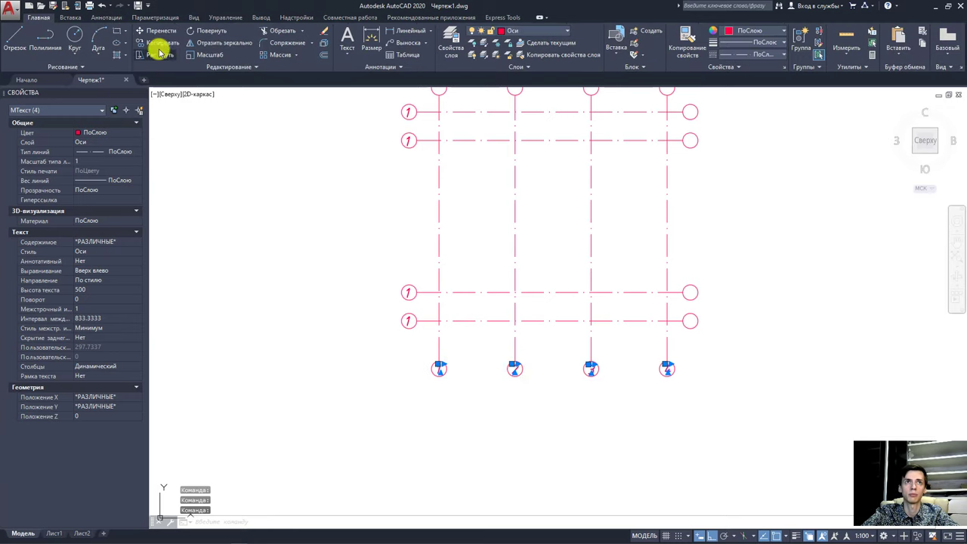
pyautogui.scroll(3, 459, 393)
pyautogui.click(391, 342)
pyautogui.scroll(-2, 399, 257)
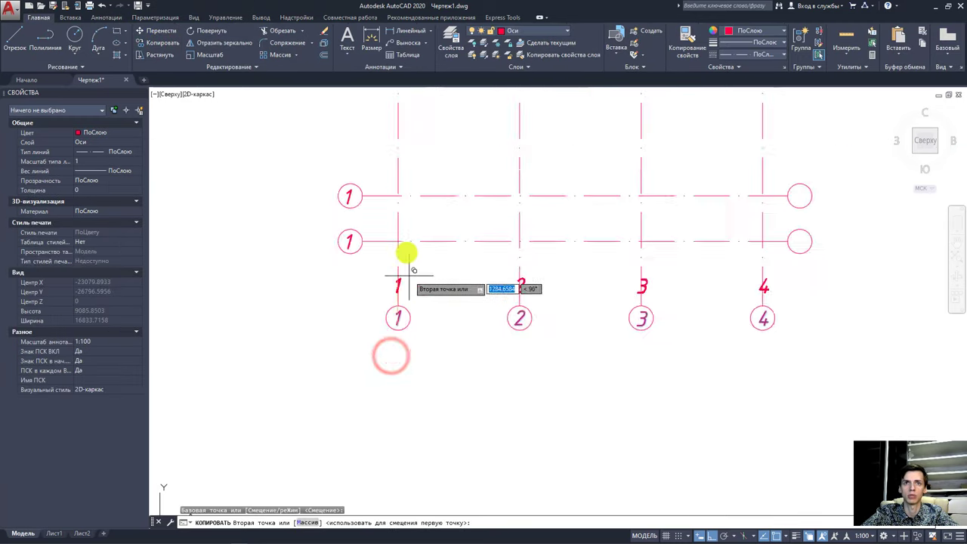
pyautogui.scroll(-4, 400, 264)
pyautogui.scroll(4, 396, 294)
pyautogui.scroll(4, 397, 301)
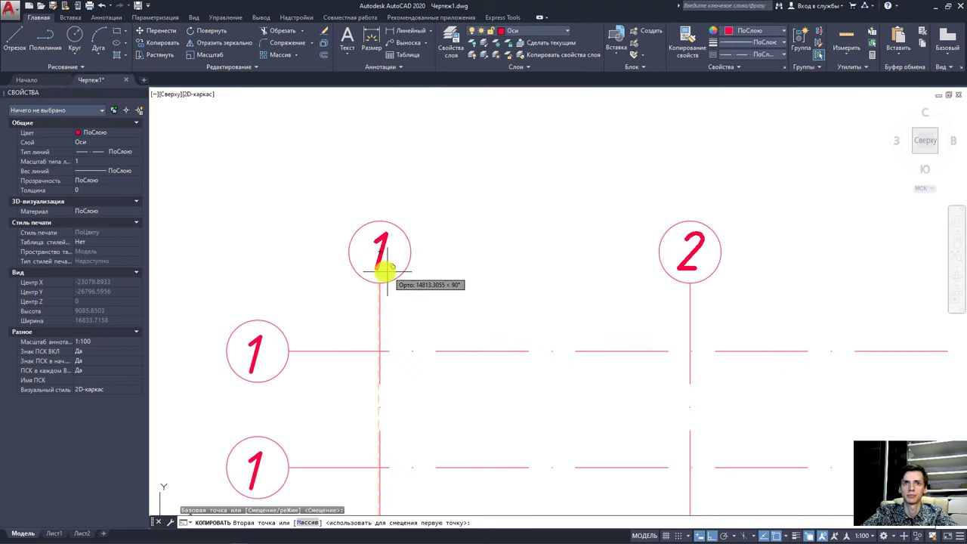
pyautogui.click(379, 272)
# End the copy and pan toward the left-hand axis bubbles.
pyautogui.scroll(-4, 379, 272)
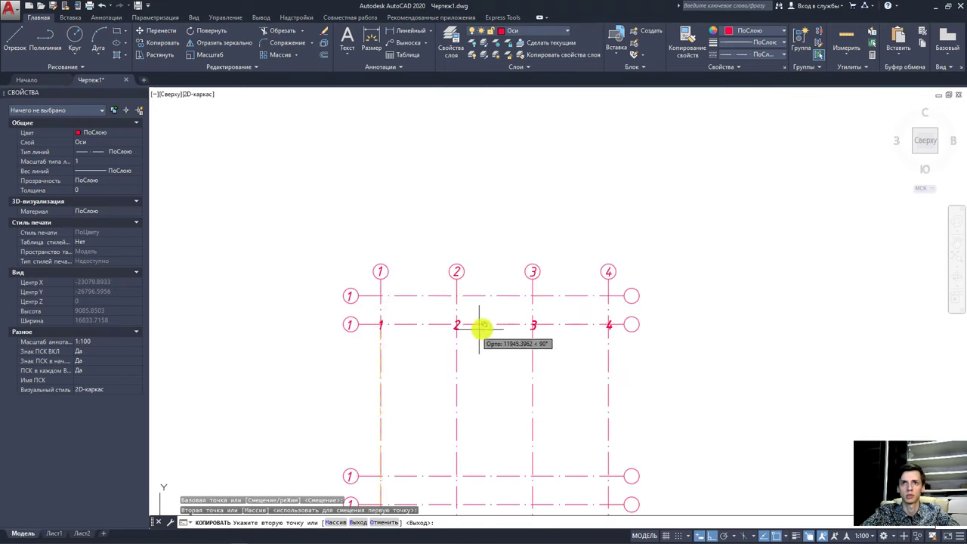
pyautogui.press('Escape')
pyautogui.moveTo(490, 327)
pyautogui.mouseDown(button='middle')
pyautogui.moveTo(474, 272)
pyautogui.moveTo(459, 259)
pyautogui.mouseUp(button='middle')
pyautogui.scroll(4, 324, 395)
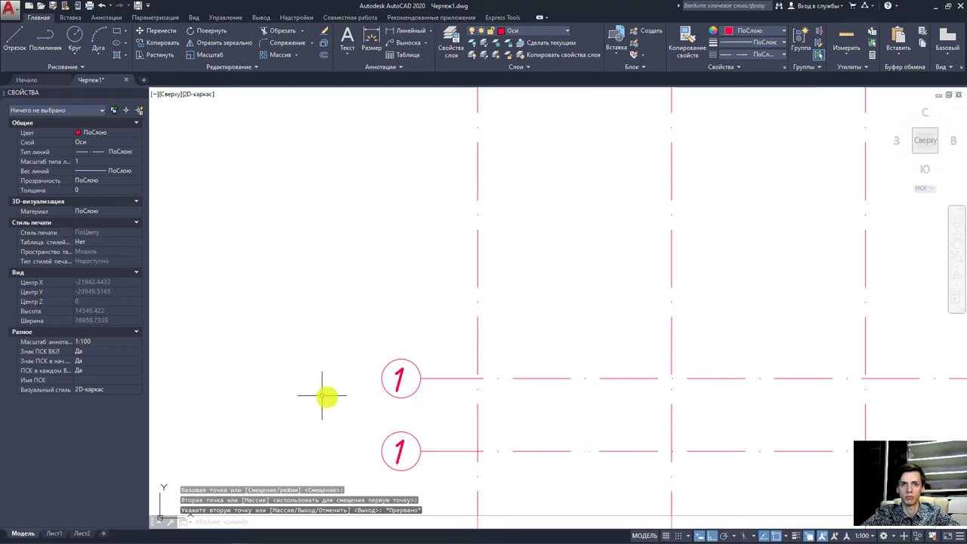
# Replace the 1 in the lowest left bubble with the letter А.
pyautogui.doubleClick(399, 452)
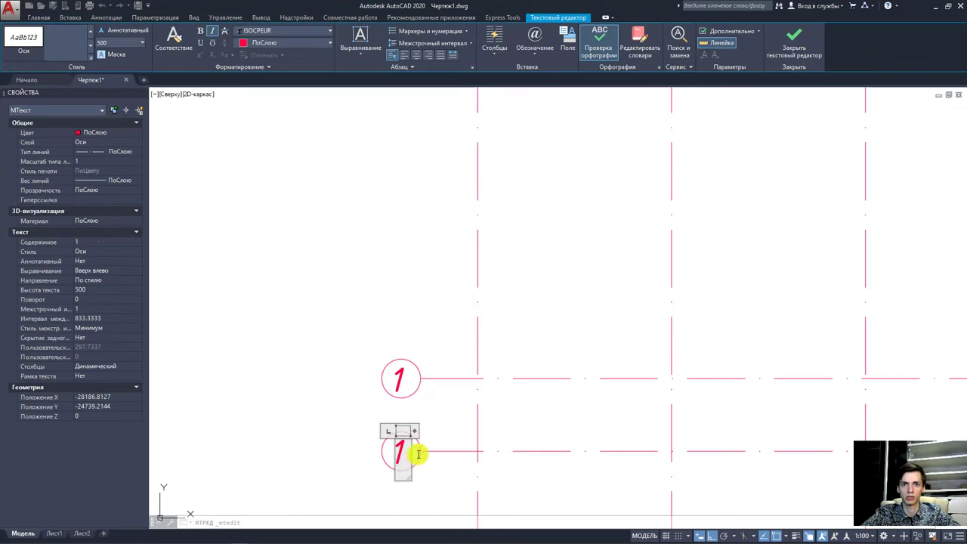
pyautogui.moveTo(418, 453); pyautogui.dragTo(390, 457)
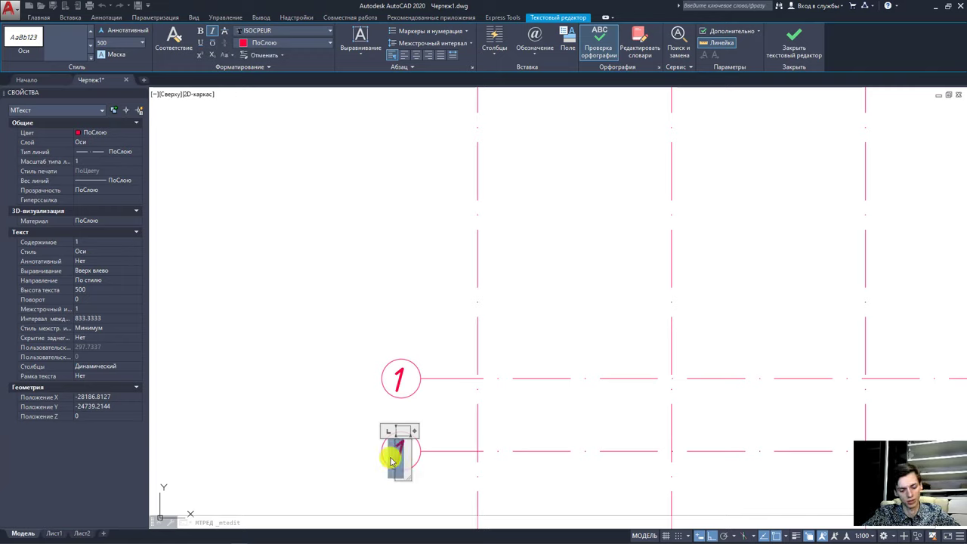
pyautogui.write('A')
pyautogui.click(438, 469)
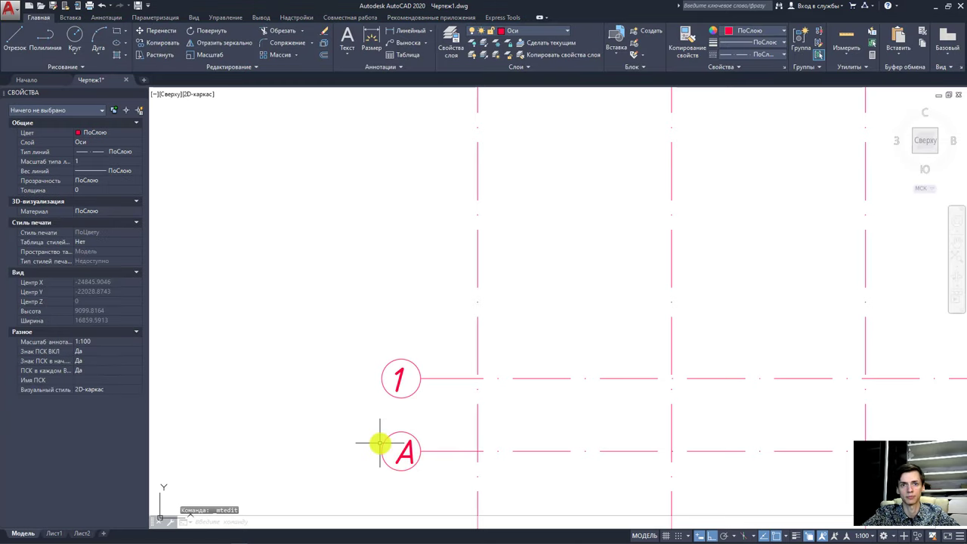
pyautogui.click(404, 455)
pyautogui.click(396, 439)
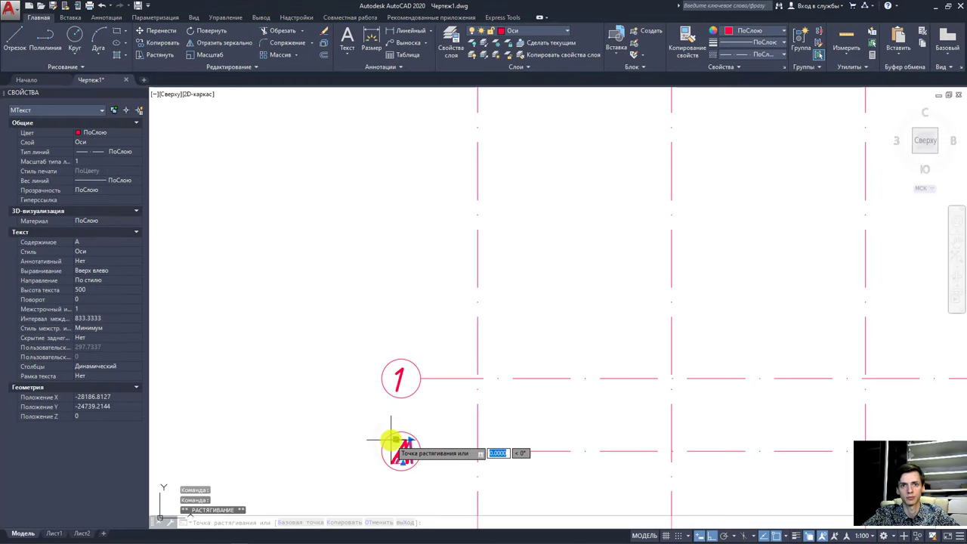
pyautogui.scroll(4, 383, 438)
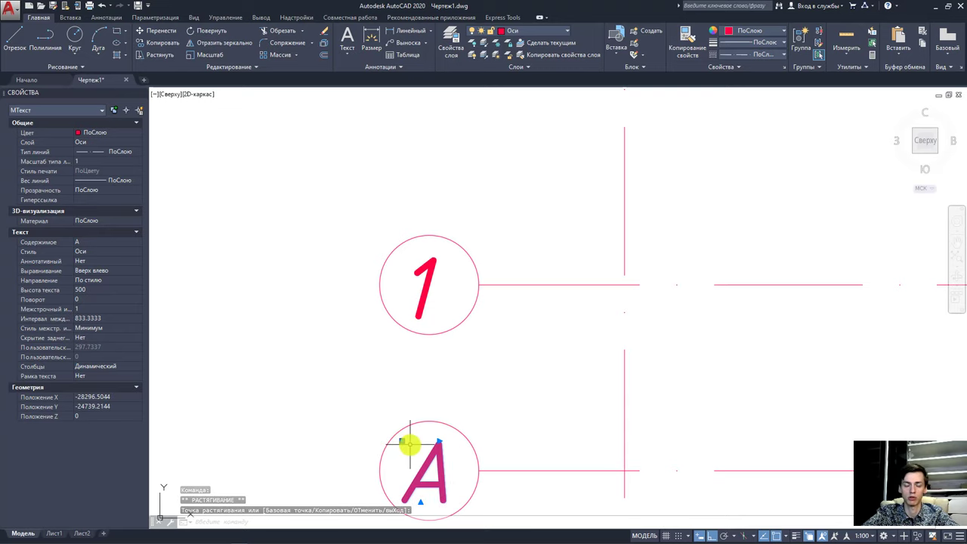
pyautogui.press('Escape')
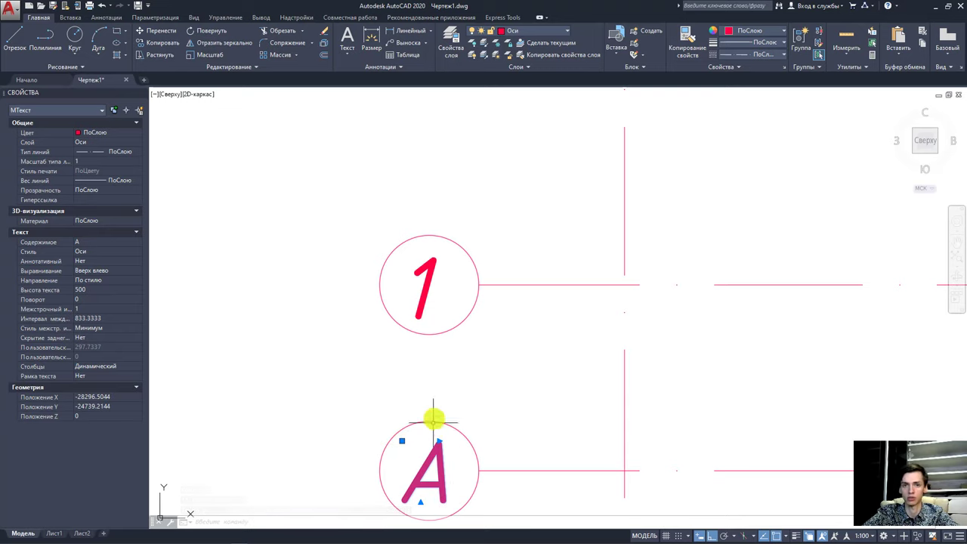
pyautogui.press('Escape')
# Replace the 1 in the second left bubble with the letter Б.
pyautogui.click(422, 282)
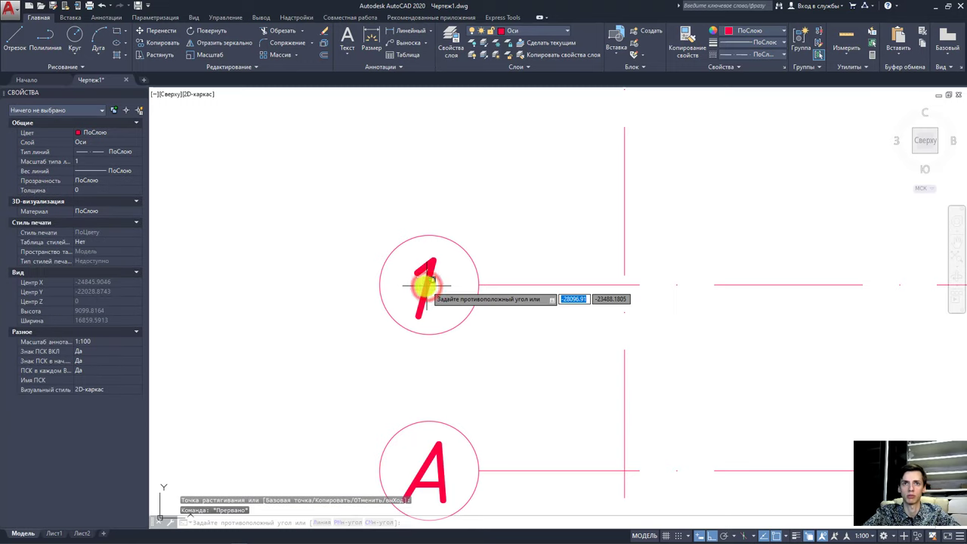
pyautogui.click(417, 277)
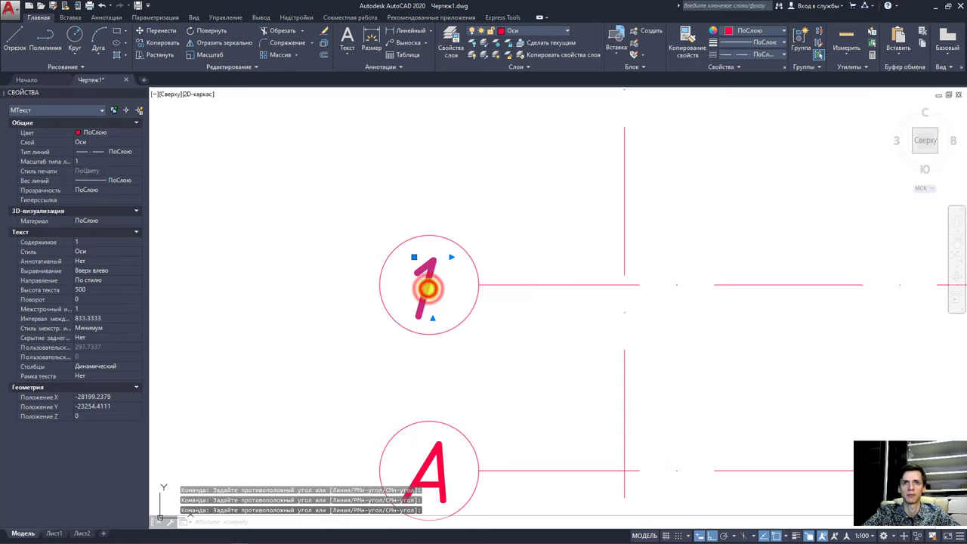
pyautogui.doubleClick(426, 288)
pyautogui.moveTo(433, 301); pyautogui.dragTo(403, 298)
pyautogui.write('Б')
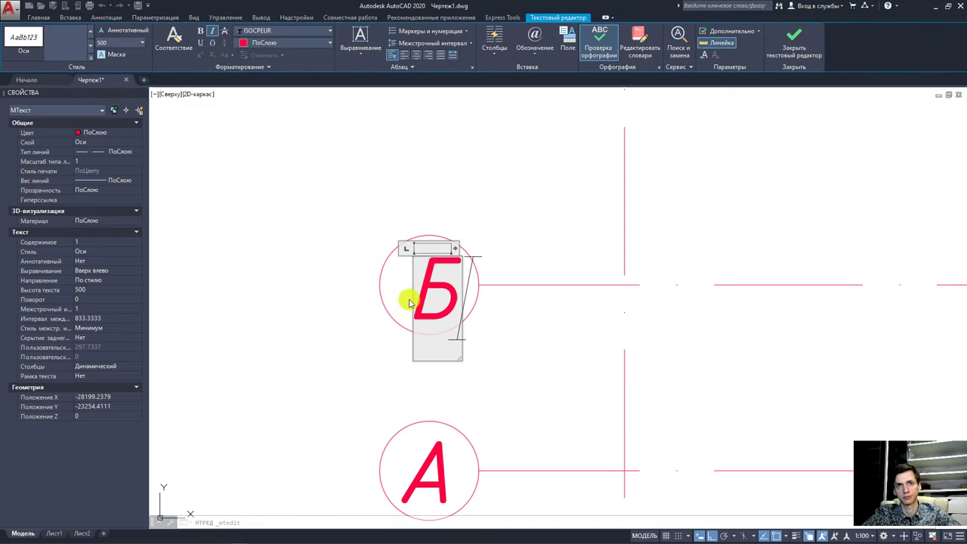
pyautogui.click(510, 288)
pyautogui.click(421, 284)
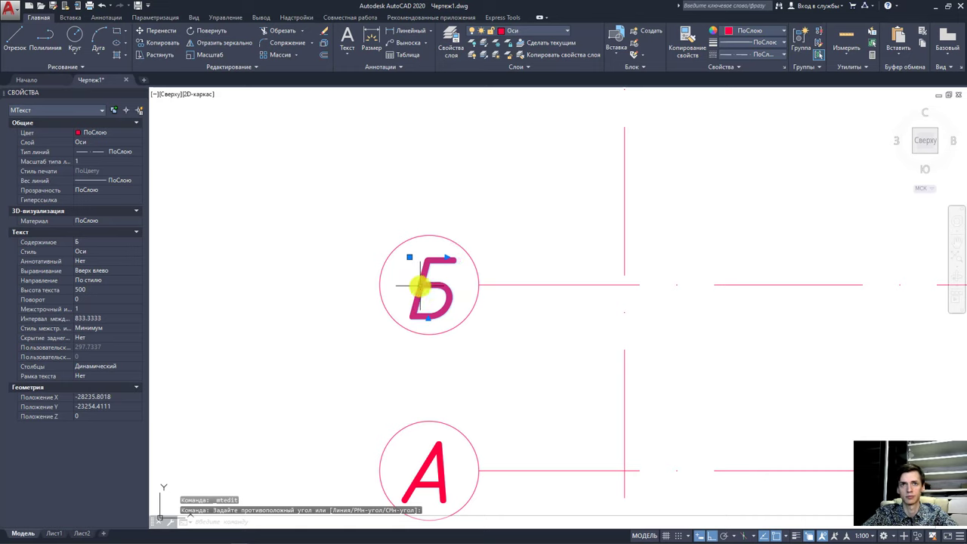
pyautogui.scroll(-5, 420, 285)
pyautogui.scroll(4, 453, 351)
pyautogui.press('Escape')
pyautogui.press('Escape')
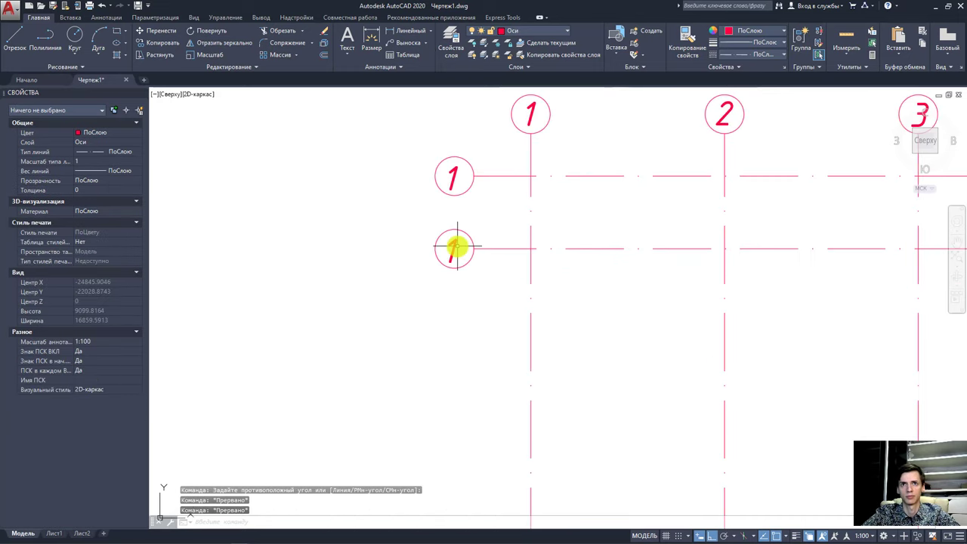
# Reletter the third left bubble as В and center it in its circle.
pyautogui.click(455, 247)
pyautogui.doubleClick(457, 251)
pyautogui.write('В')
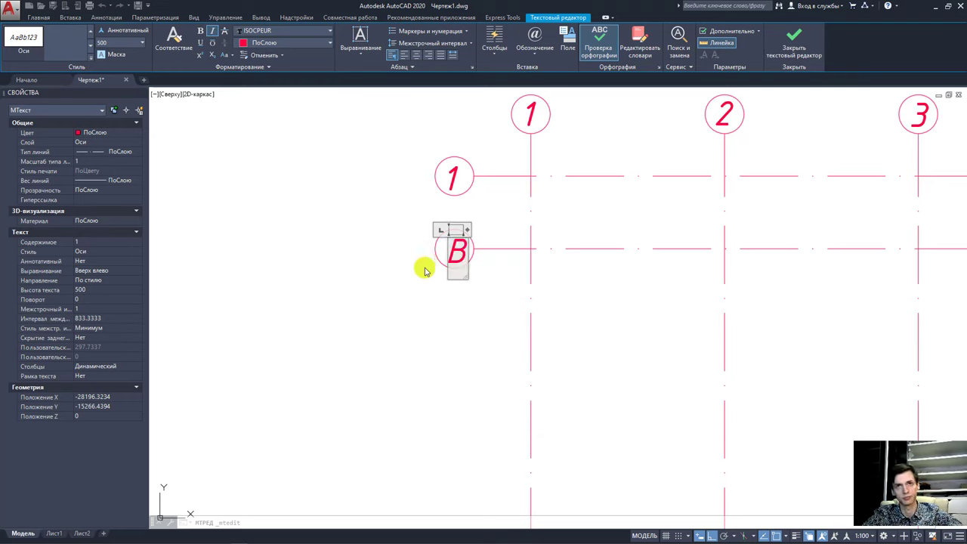
pyautogui.click(451, 313)
pyautogui.click(453, 247)
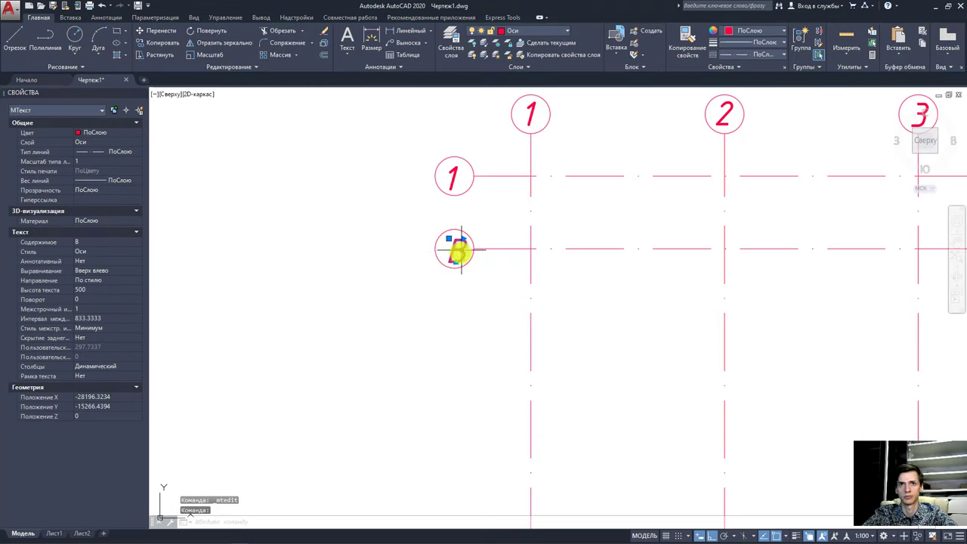
pyautogui.moveTo(453, 249); pyautogui.dragTo(452, 249)
pyautogui.press('Escape')
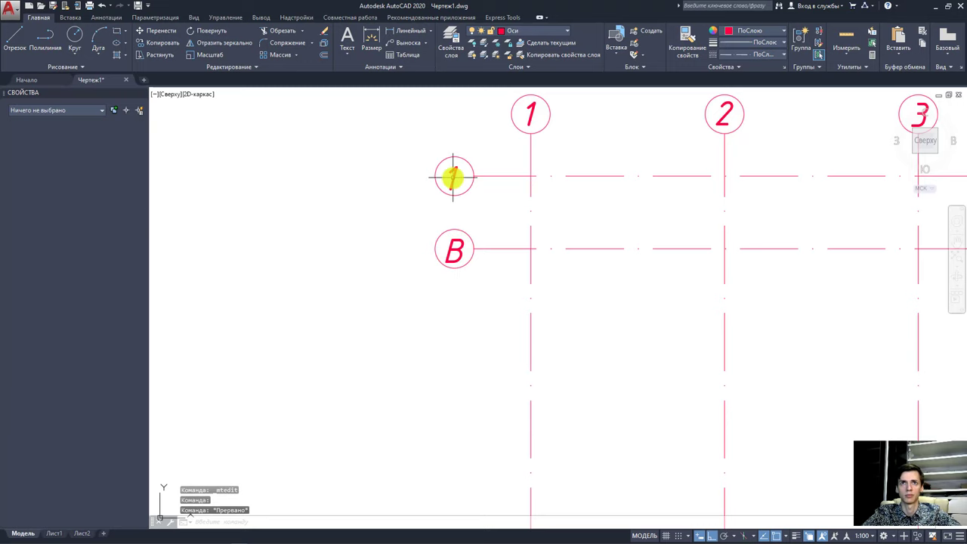
# Reletter the top-left bubble as Г and view the whole grid.
pyautogui.doubleClick(452, 178)
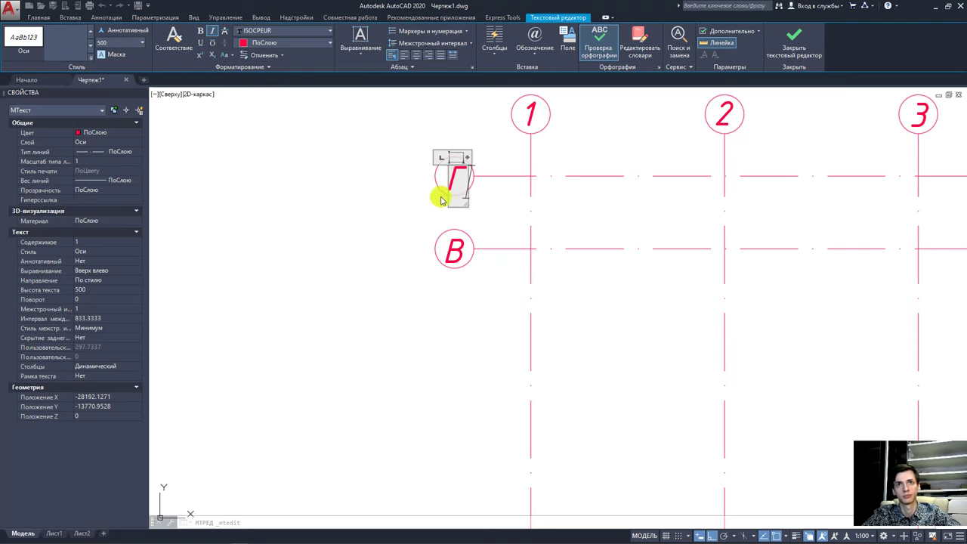
pyautogui.write('Г')
pyautogui.press('Escape')
pyautogui.scroll(-4, 525, 230)
pyautogui.moveTo(525, 231); pyautogui.dragTo(491, 222, button='middle')
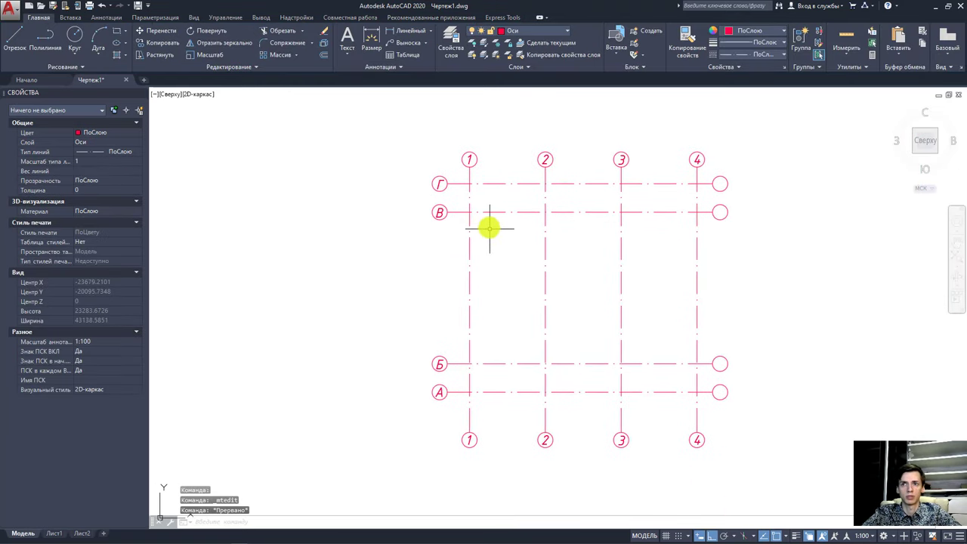
# Select the four letter labels А, Б, В and Г.
pyautogui.click(438, 392)
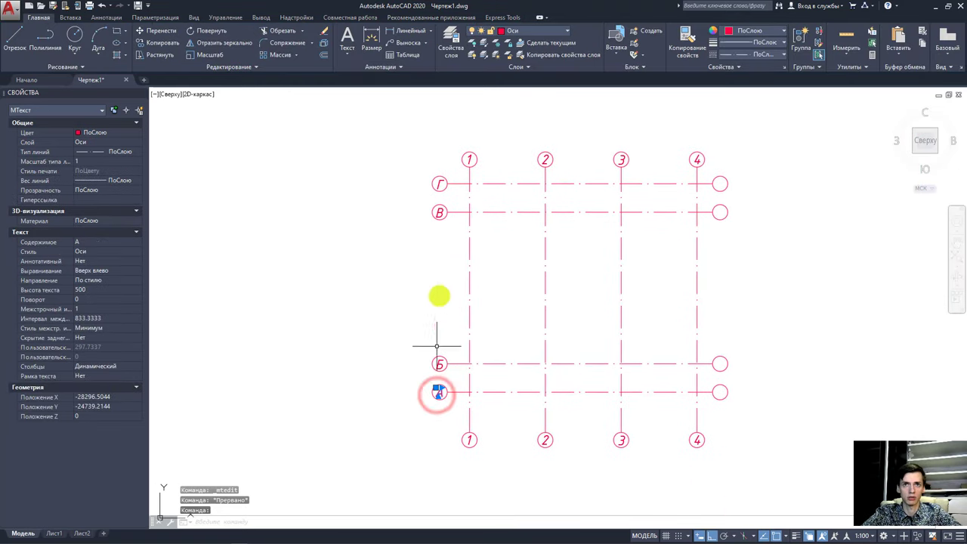
pyautogui.click(440, 212)
pyautogui.click(438, 364)
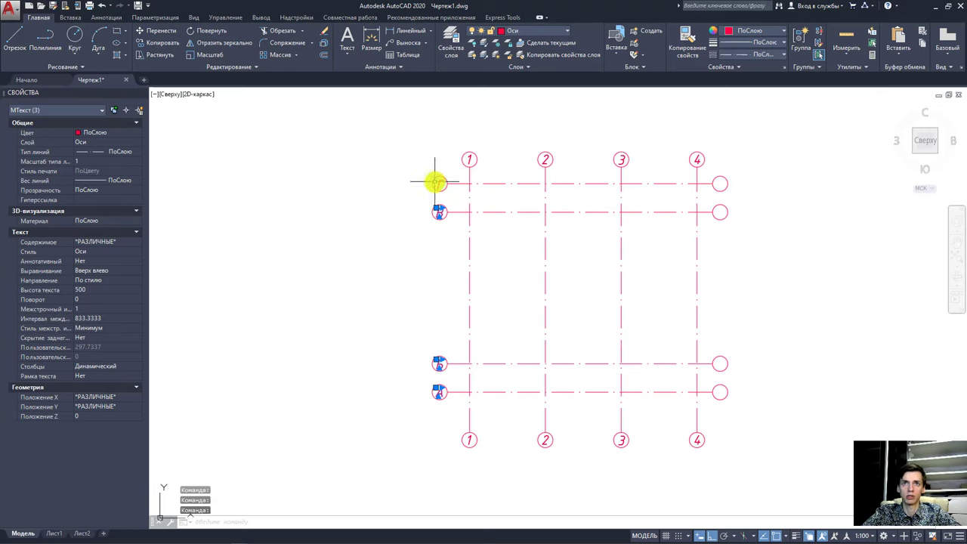
pyautogui.click(439, 184)
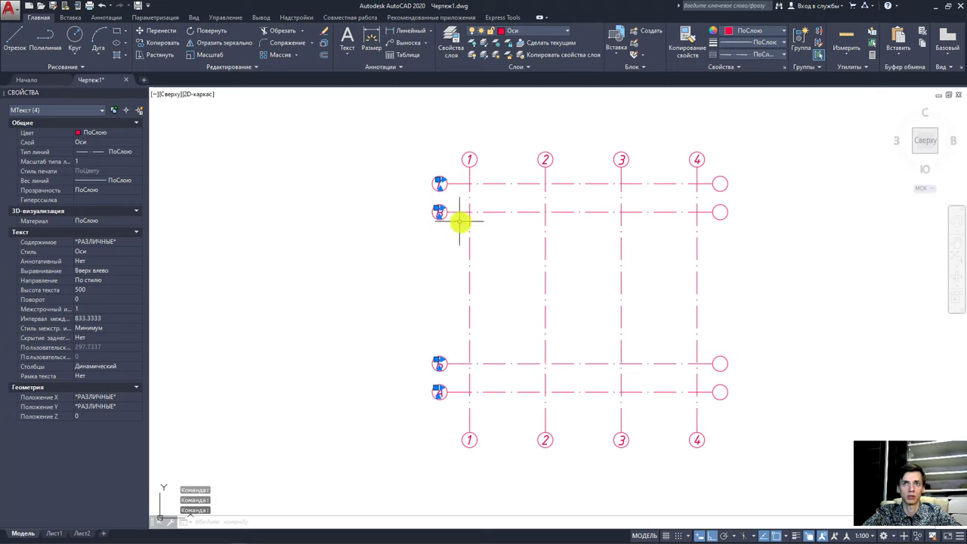
# Copy the letters from the А bubble centre into the right-hand axis bubbles.
pyautogui.click(158, 42)
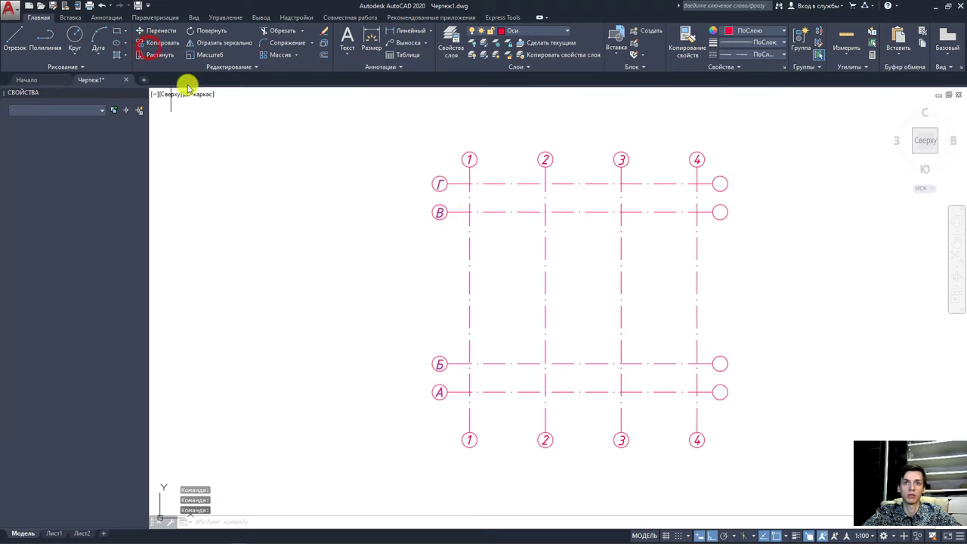
pyautogui.scroll(2, 424, 366)
pyautogui.click(445, 408)
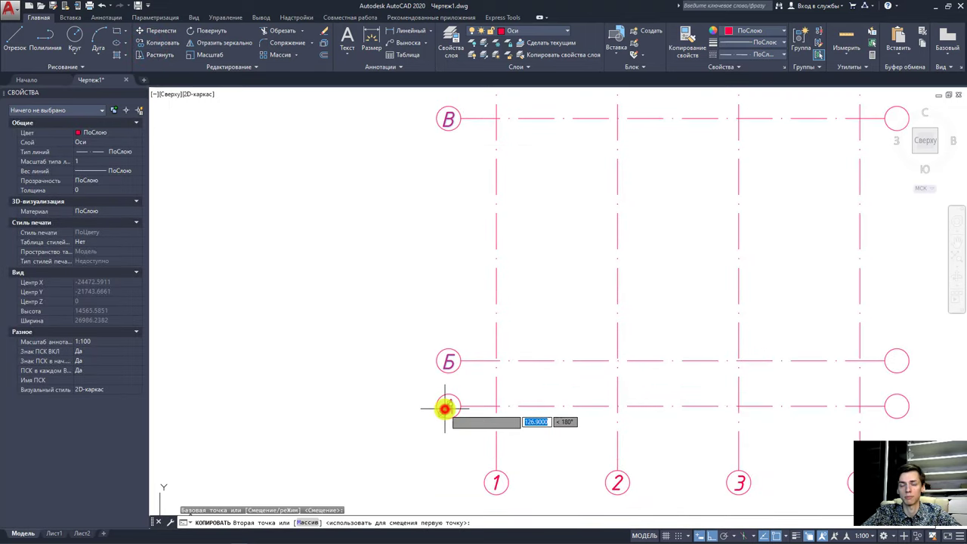
pyautogui.moveTo(861, 400); pyautogui.dragTo(559, 397, button='middle')
pyautogui.click(594, 398)
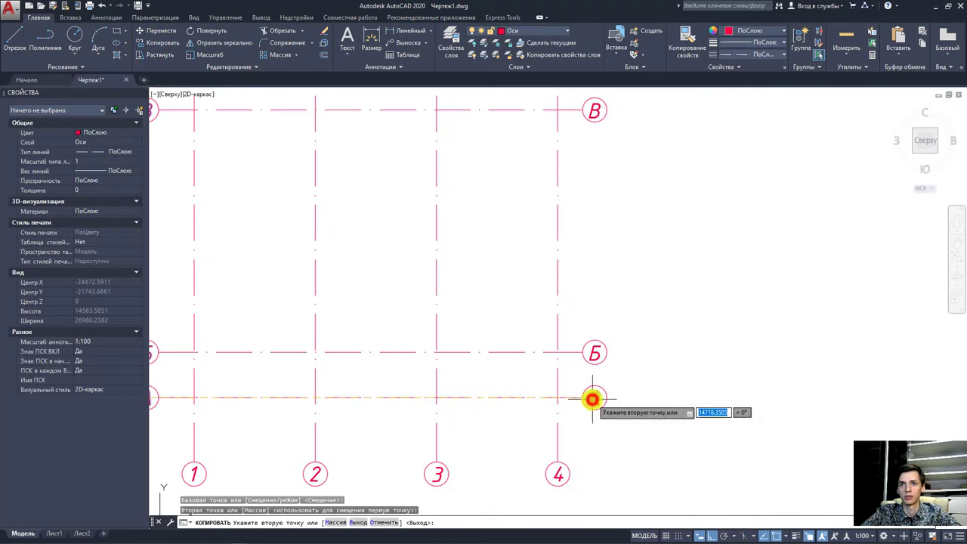
pyautogui.scroll(-2, 652, 280)
pyautogui.press('Escape')
pyautogui.scroll(-4, 654, 280)
pyautogui.scroll(2, 654, 280)
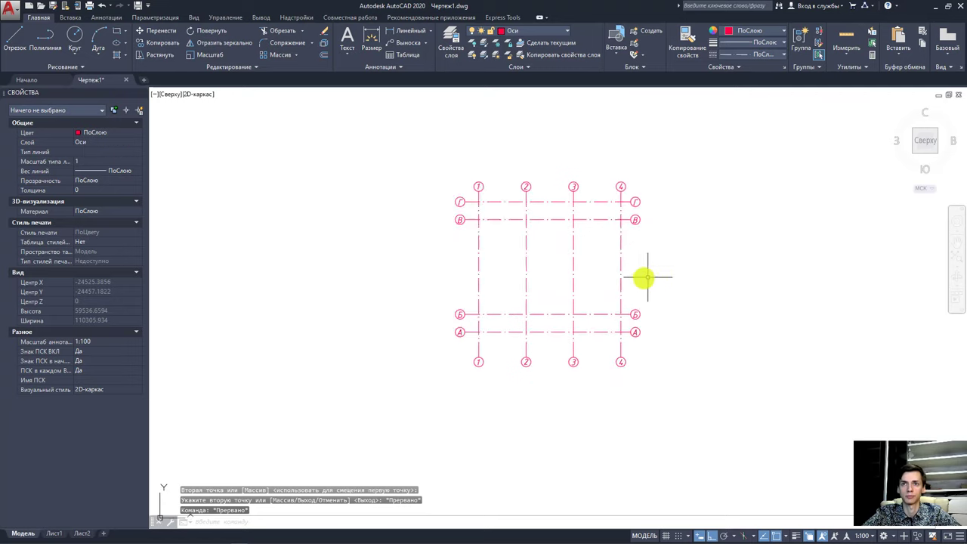
pyautogui.moveTo(643, 276); pyautogui.dragTo(641, 312, button='middle')
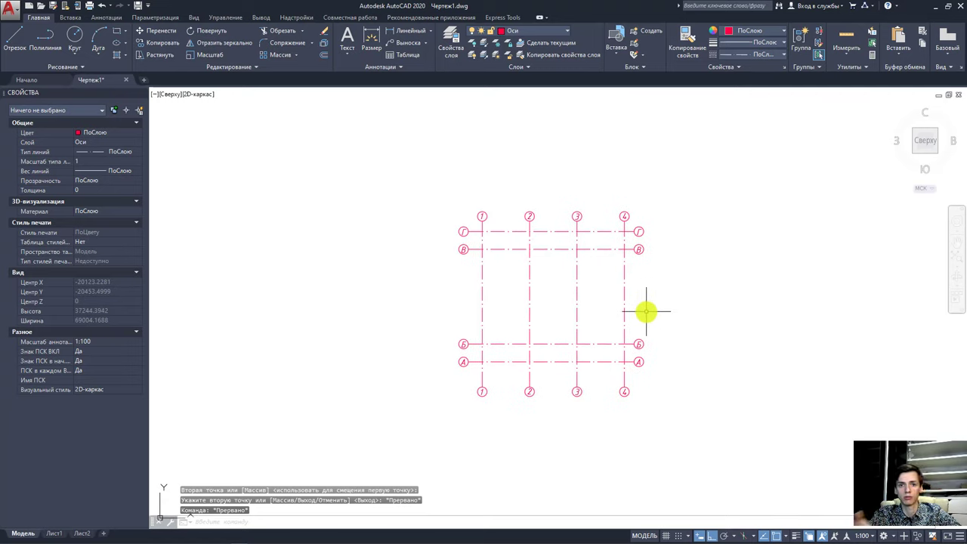